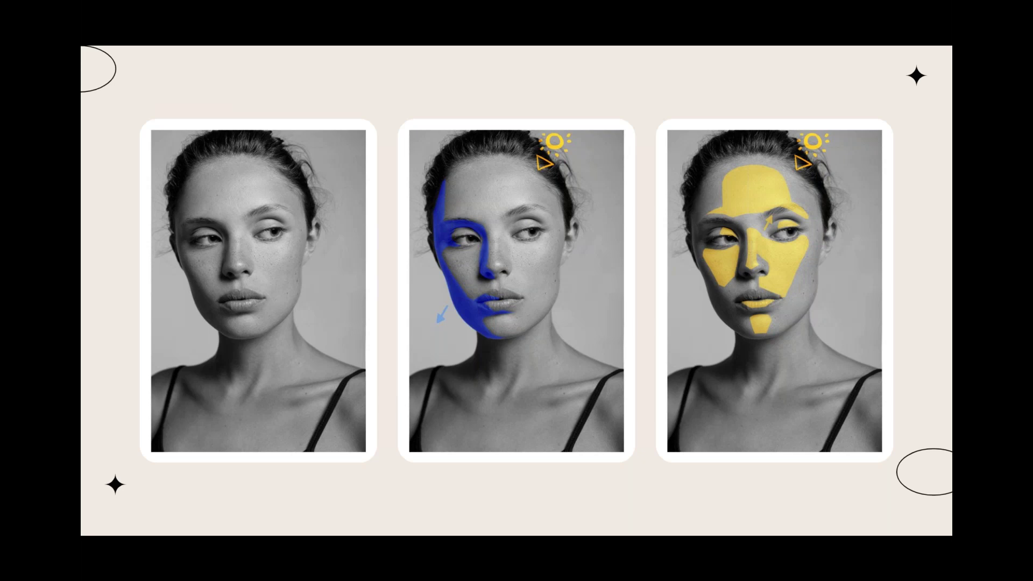
# Step: End the slideshow, switch to Clip Studio Paint and bring up the Ravens.Sketch document after viewing the reference board
pyautogui.press('Right')
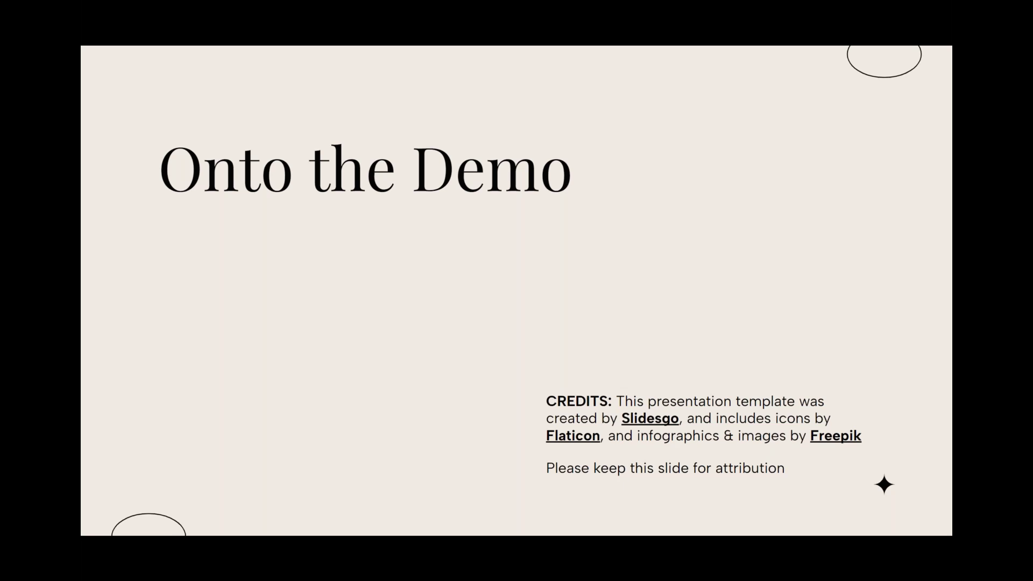
pyautogui.press('Escape')
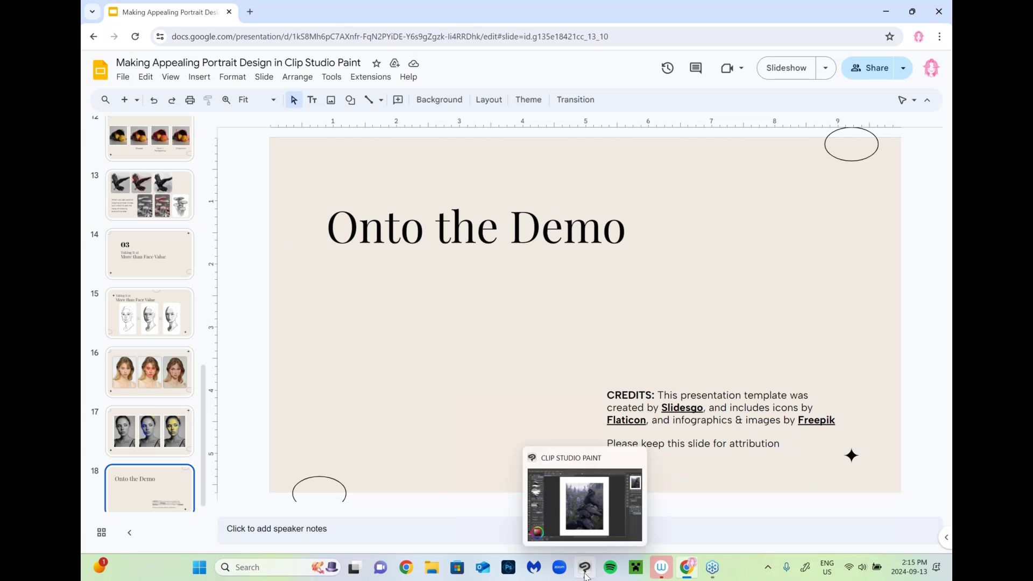
pyautogui.click(586, 576)
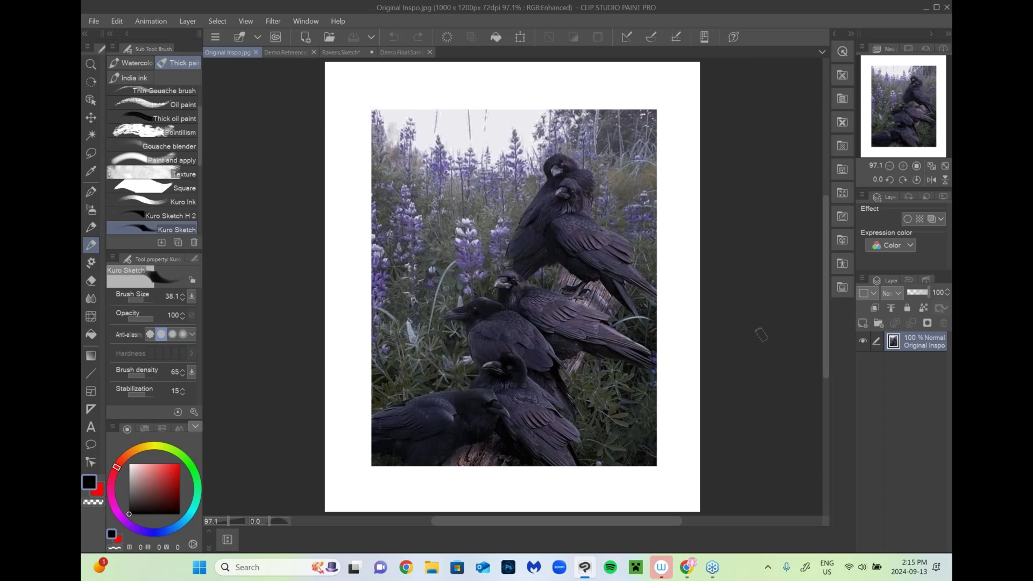
pyautogui.click(282, 53)
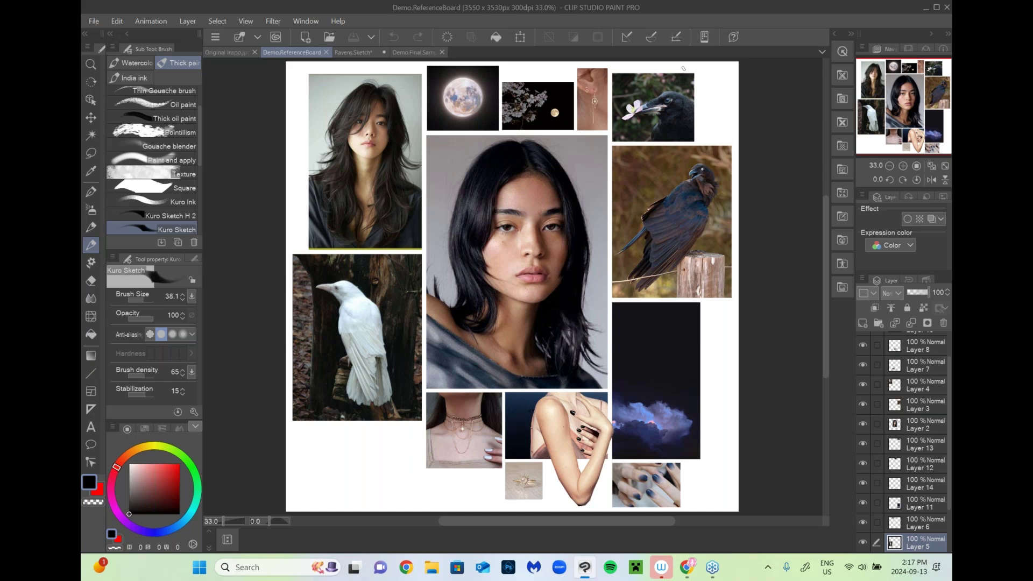
pyautogui.click(348, 52)
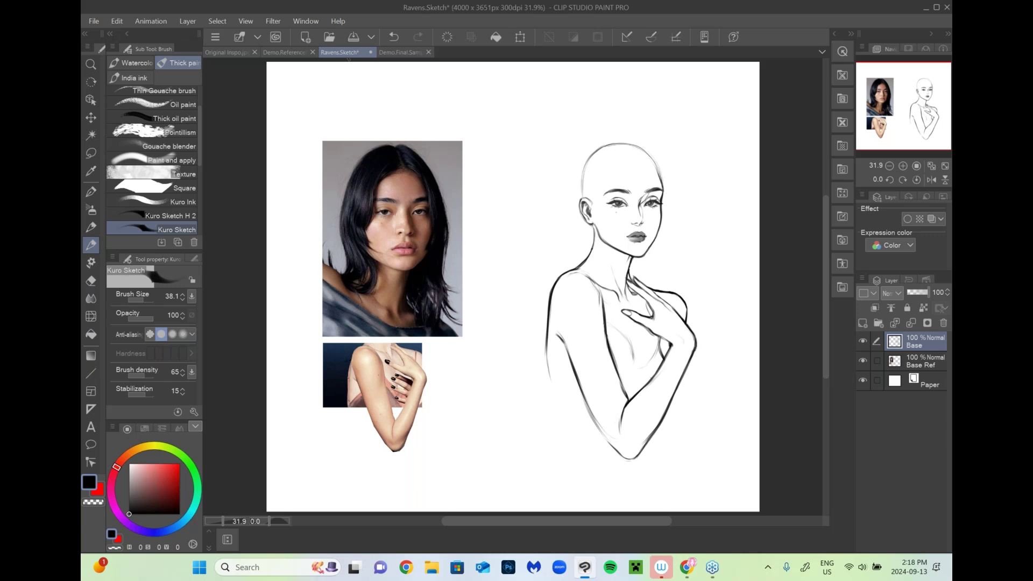
# Step: Turn the reference photos greyscale with a new black-filled layer clipped to Base Ref and set to the Color blending mode
pyautogui.click(933, 357)
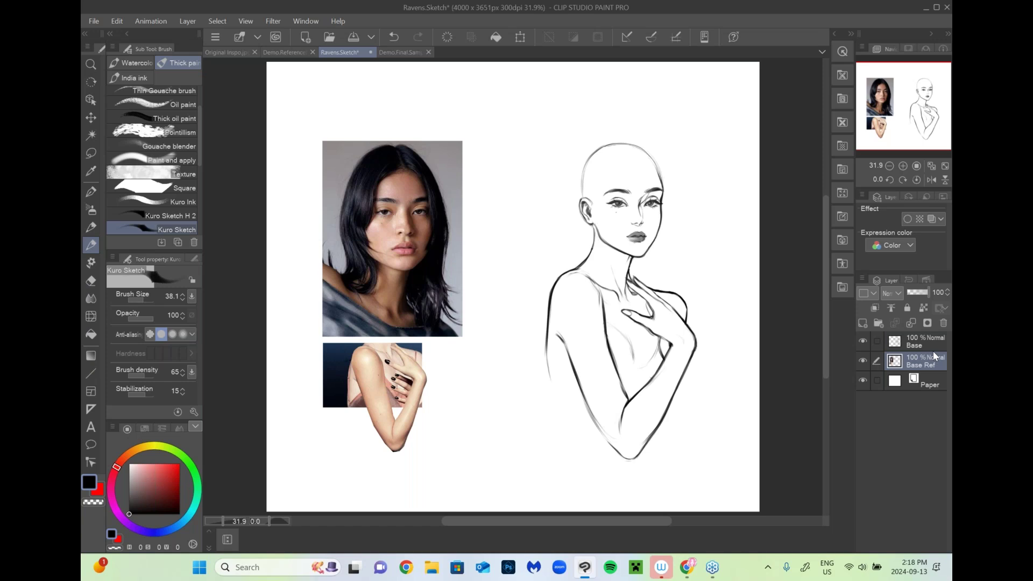
pyautogui.click(865, 323)
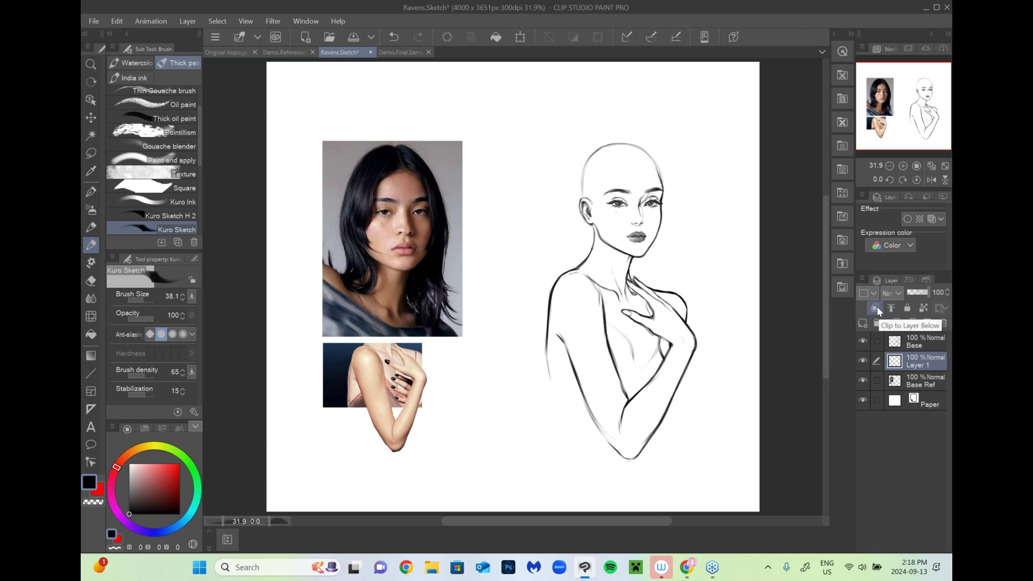
pyautogui.click(876, 307)
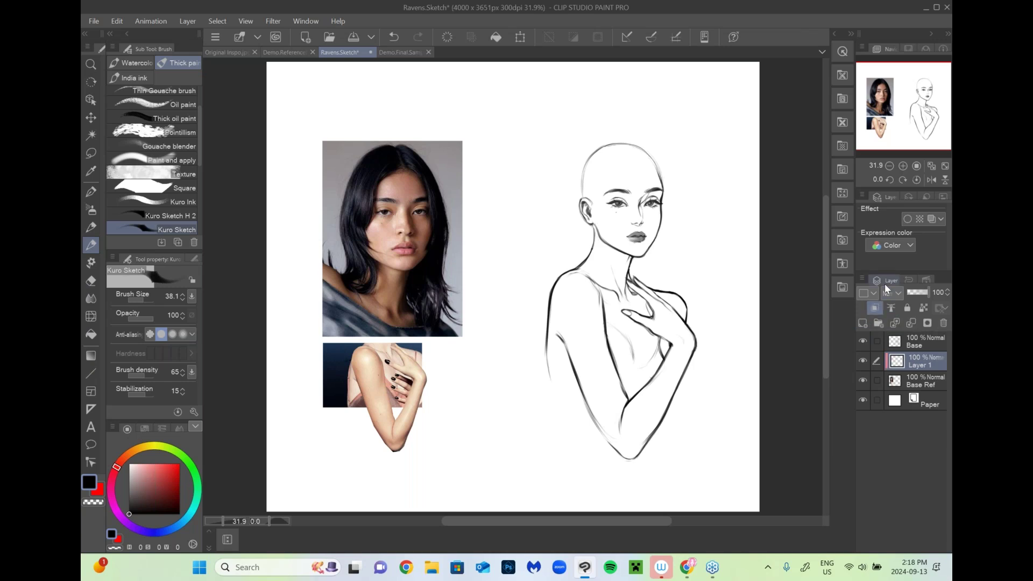
pyautogui.click(897, 292)
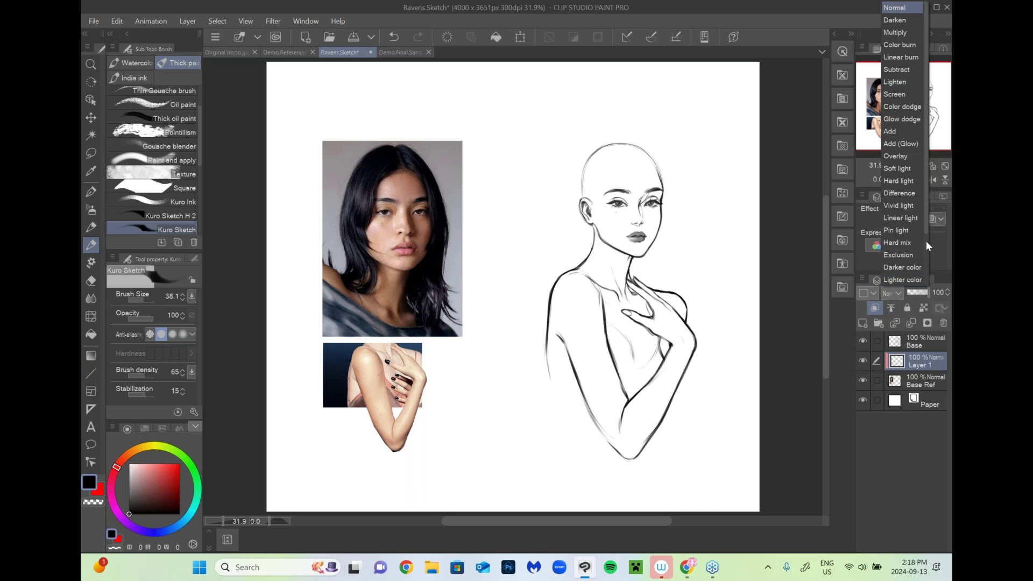
pyautogui.moveTo(926, 233); pyautogui.dragTo(925, 282)
pyautogui.click(908, 267)
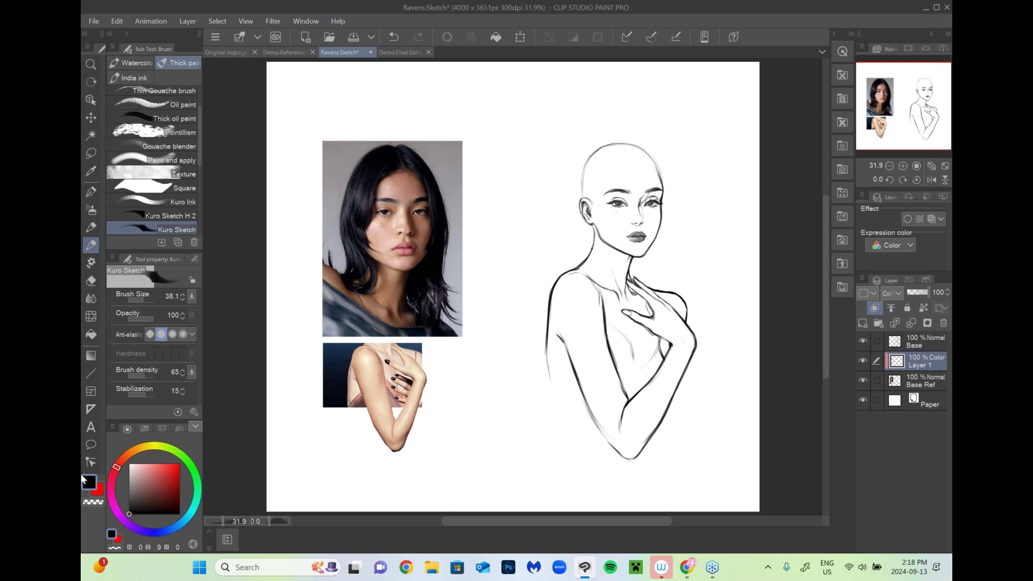
pyautogui.click(90, 334)
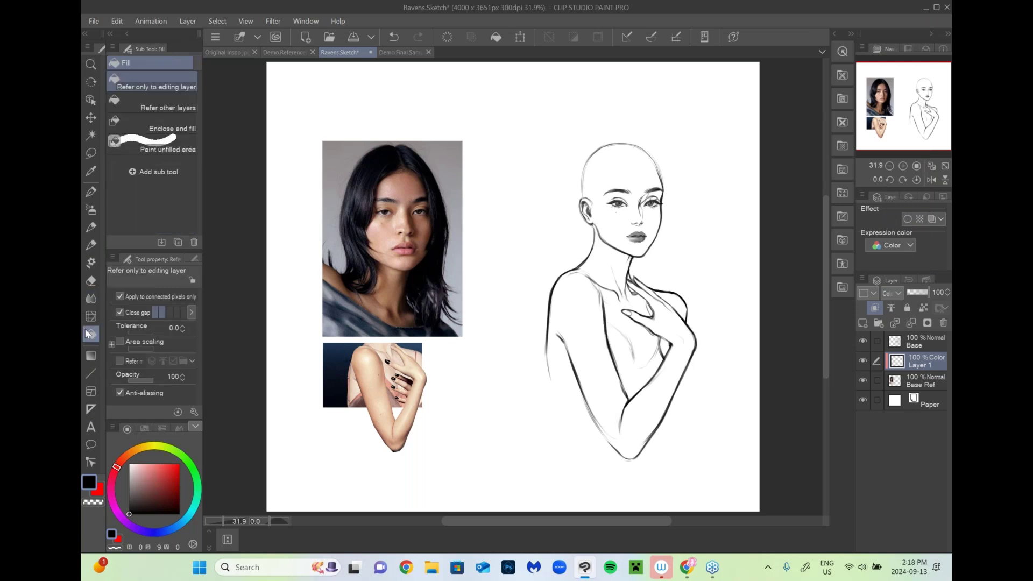
pyautogui.click(469, 249)
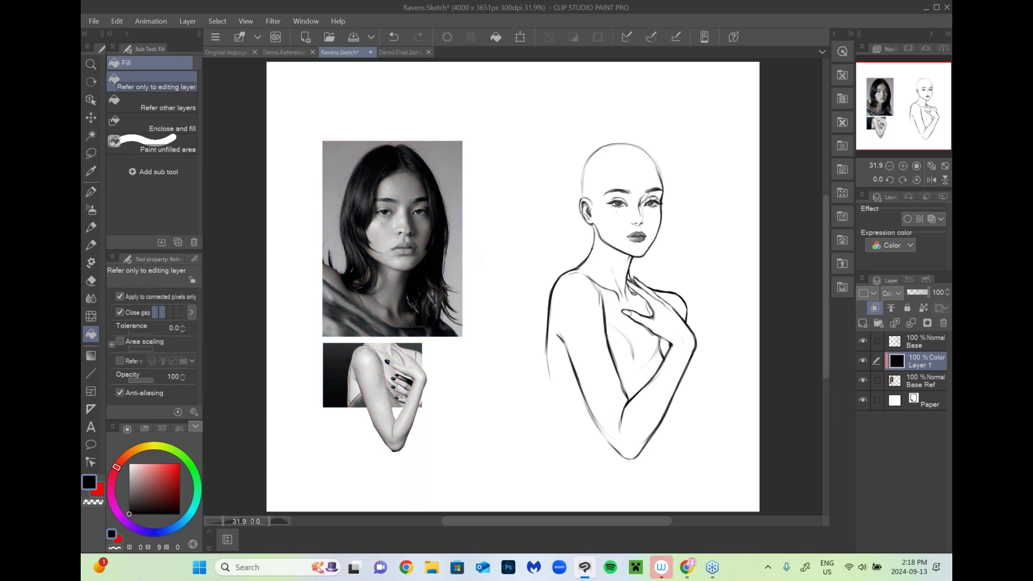
# Step: On a new layer under the line art, paint the sketched head and neck flat light grey with the Kuro Sketch brush at size 236.9
pyautogui.click(863, 323)
pyautogui.click(130, 473)
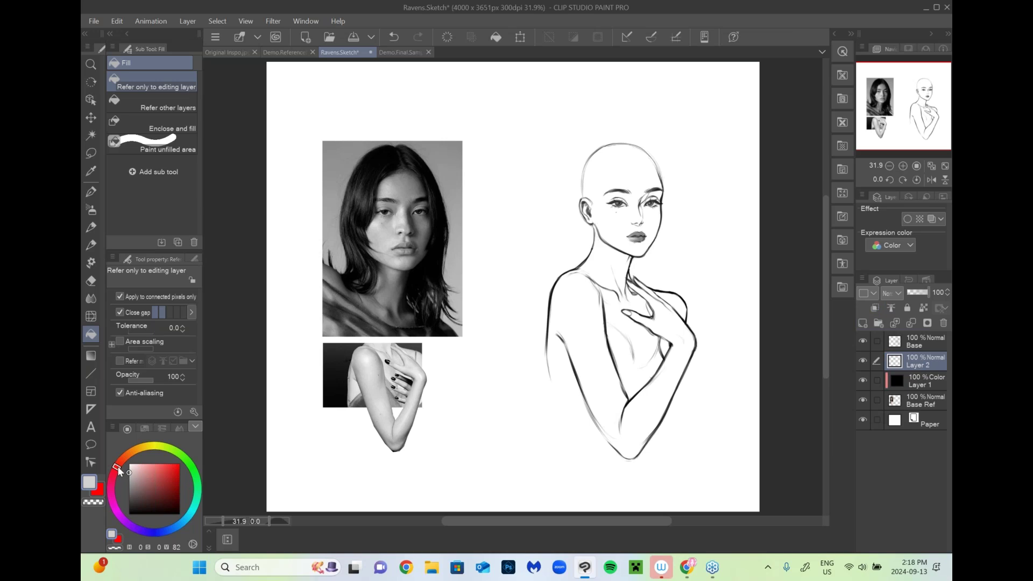
pyautogui.click(91, 245)
pyautogui.moveTo(147, 300); pyautogui.dragTo(148, 295)
pyautogui.moveTo(592, 208)
pyautogui.mouseDown()
pyautogui.moveTo(594, 172)
pyautogui.moveTo(616, 155)
pyautogui.moveTo(642, 157)
pyautogui.moveTo(607, 154)
pyautogui.moveTo(592, 176)
pyautogui.moveTo(626, 193)
pyautogui.moveTo(601, 171)
pyautogui.moveTo(609, 234)
pyautogui.moveTo(603, 212)
pyautogui.moveTo(600, 256)
pyautogui.moveTo(578, 280)
pyautogui.moveTo(635, 304)
pyautogui.moveTo(623, 248)
pyautogui.moveTo(611, 269)
pyautogui.moveTo(627, 250)
pyautogui.moveTo(627, 296)
pyautogui.moveTo(608, 261)
pyautogui.moveTo(604, 275)
pyautogui.moveTo(615, 236)
pyautogui.moveTo(640, 245)
pyautogui.moveTo(649, 219)
pyautogui.moveTo(644, 244)
pyautogui.moveTo(649, 229)
pyautogui.moveTo(651, 181)
pyautogui.moveTo(652, 203)
pyautogui.moveTo(643, 167)
pyautogui.moveTo(629, 159)
pyautogui.moveTo(613, 180)
pyautogui.moveTo(626, 216)
pyautogui.moveTo(643, 213)
pyautogui.moveTo(633, 168)
pyautogui.moveTo(643, 226)
pyautogui.mouseUp()
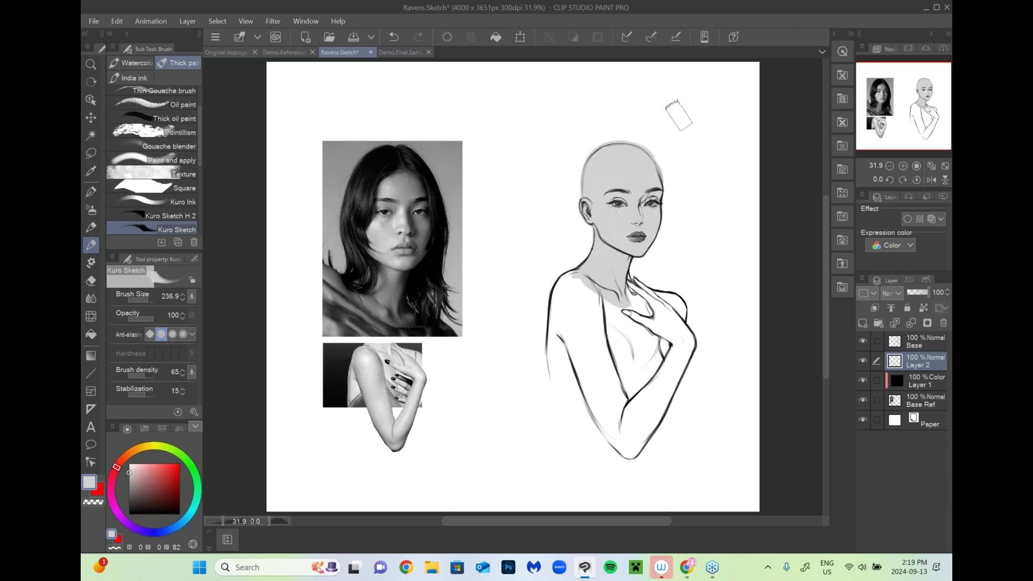
# Step: Clean up the grey paint's edges around the head and neck using the transparent colour at brush size 44.3
pyautogui.moveTo(141, 302); pyautogui.dragTo(135, 301)
pyautogui.keyDown('alt'); pyautogui.click(795, 343); pyautogui.keyUp('alt')
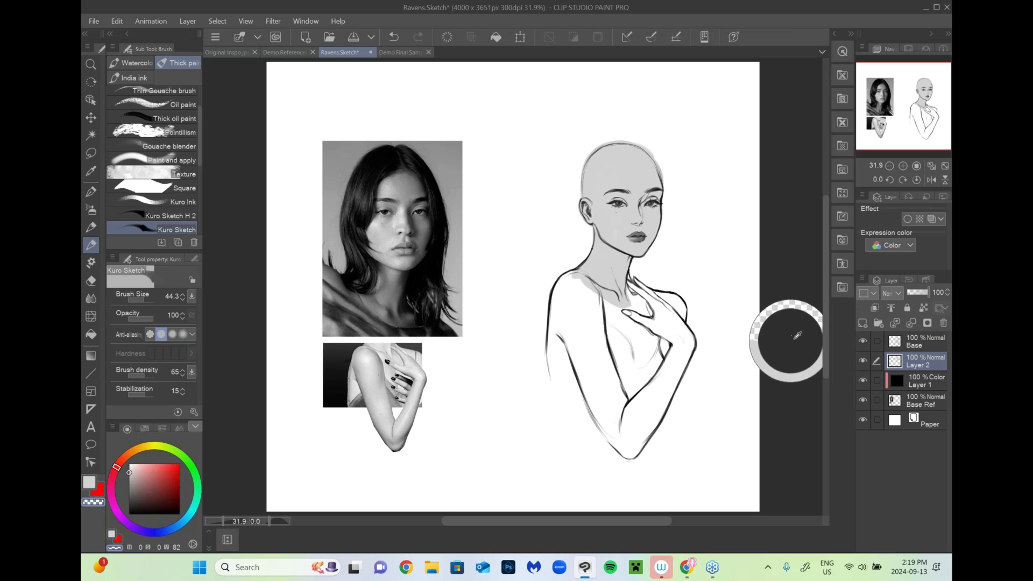
pyautogui.click(89, 245)
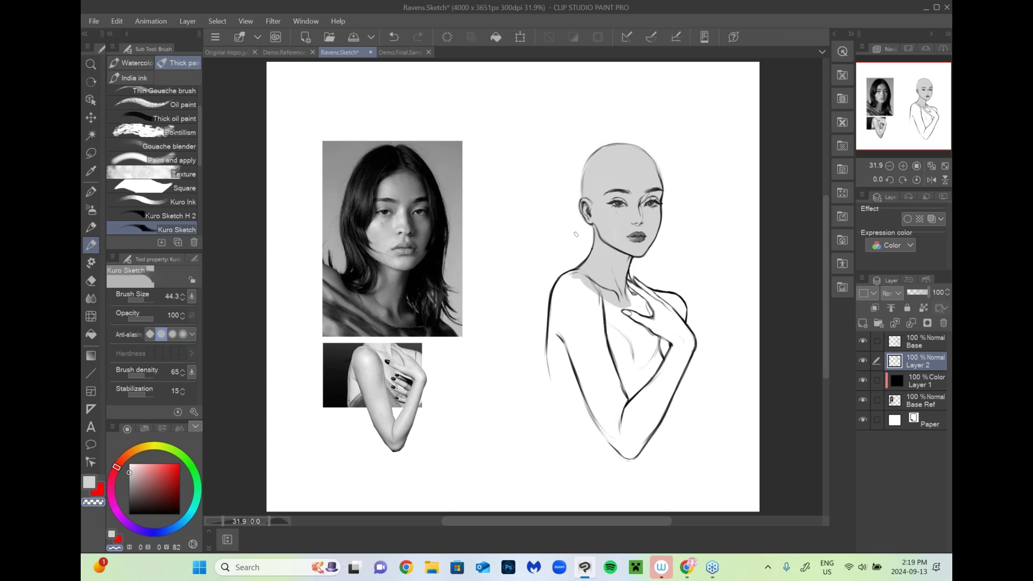
pyautogui.click(88, 482)
pyautogui.click(147, 299)
pyautogui.moveTo(614, 210)
pyautogui.mouseDown()
pyautogui.moveTo(619, 222)
pyautogui.moveTo(629, 207)
pyautogui.mouseUp()
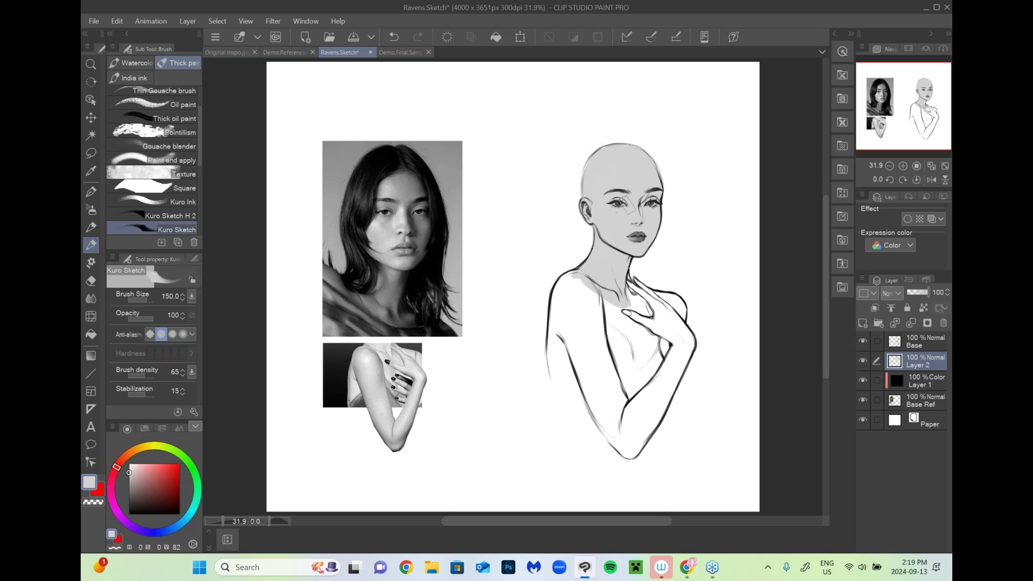
pyautogui.hotkey('ctrl', 'z')
# Step: On a new layer above the greyscale layer, outline the reference face's shadow side in red and mark the light direction with a sun and arrows
pyautogui.click(96, 490)
pyautogui.moveTo(147, 304); pyautogui.dragTo(137, 308)
pyautogui.click(920, 381)
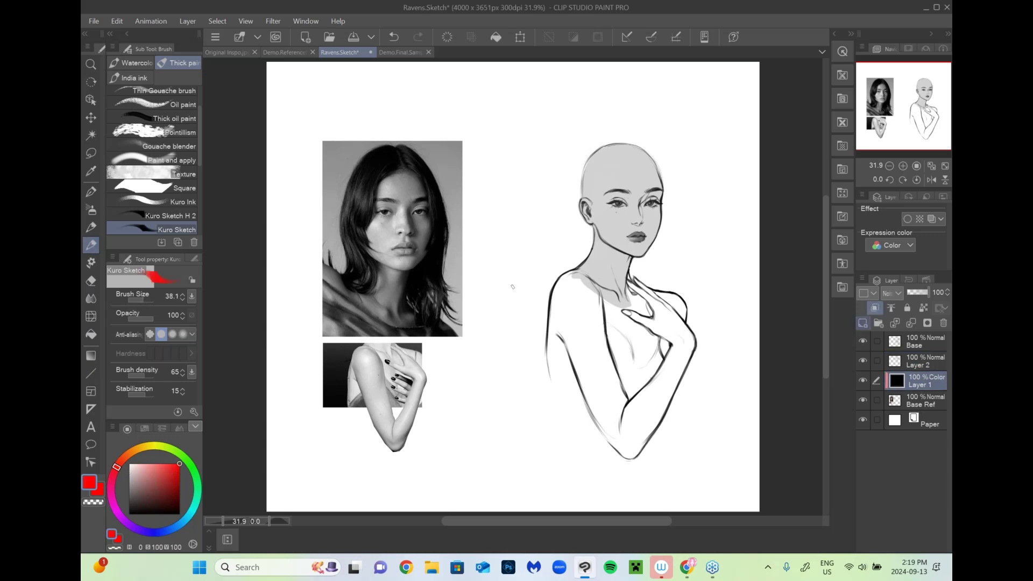
pyautogui.click(863, 323)
pyautogui.moveTo(392, 173)
pyautogui.mouseDown()
pyautogui.moveTo(405, 204)
pyautogui.moveTo(406, 269)
pyautogui.moveTo(420, 259)
pyautogui.moveTo(410, 169)
pyautogui.moveTo(427, 253)
pyautogui.mouseUp()
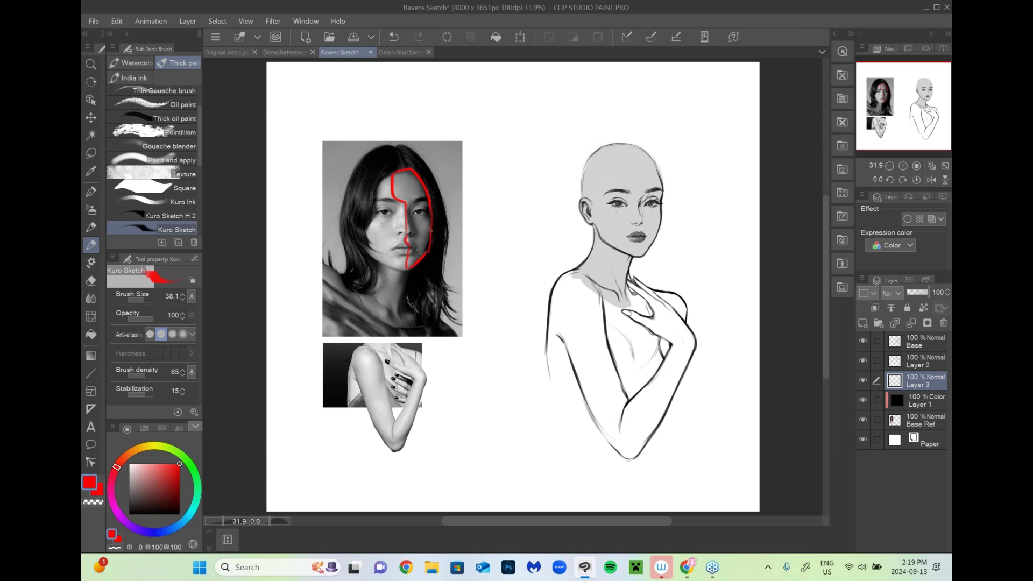
pyautogui.moveTo(316, 161)
pyautogui.mouseDown()
pyautogui.moveTo(322, 184)
pyautogui.moveTo(333, 172)
pyautogui.moveTo(380, 205)
pyautogui.moveTo(374, 193)
pyautogui.mouseUp()
pyautogui.moveTo(424, 235); pyautogui.dragTo(446, 252)
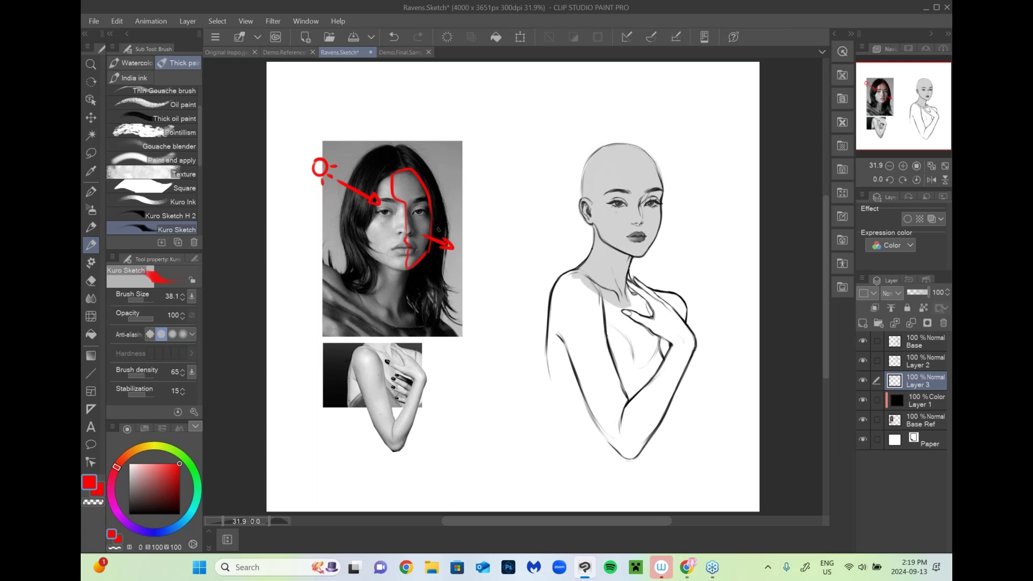
# Step: Add a 41% opacity layer clipped to the grey skin layer and set up black paint with a 110.6 brush
pyautogui.click(928, 362)
pyautogui.click(864, 361)
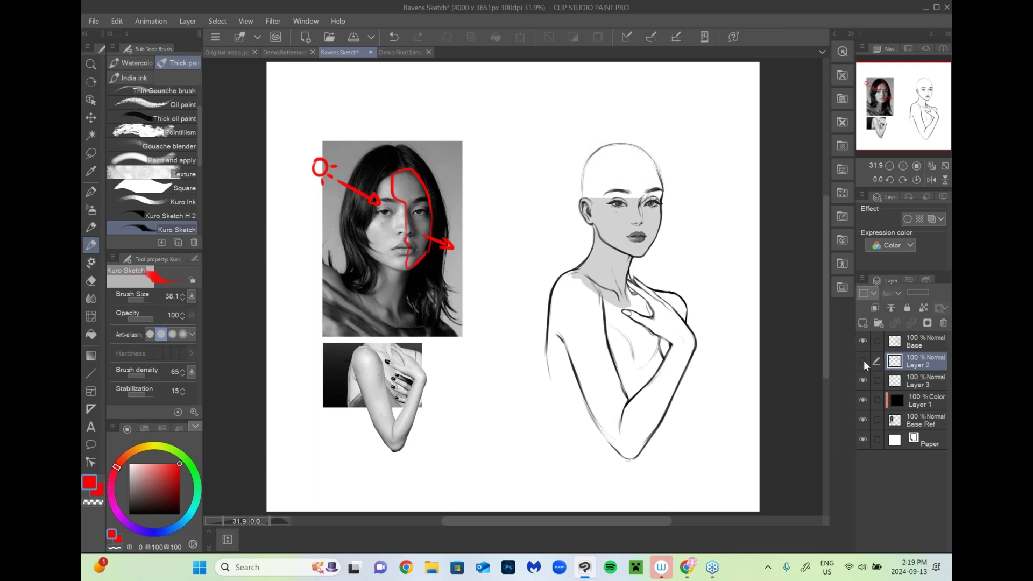
pyautogui.click(863, 360)
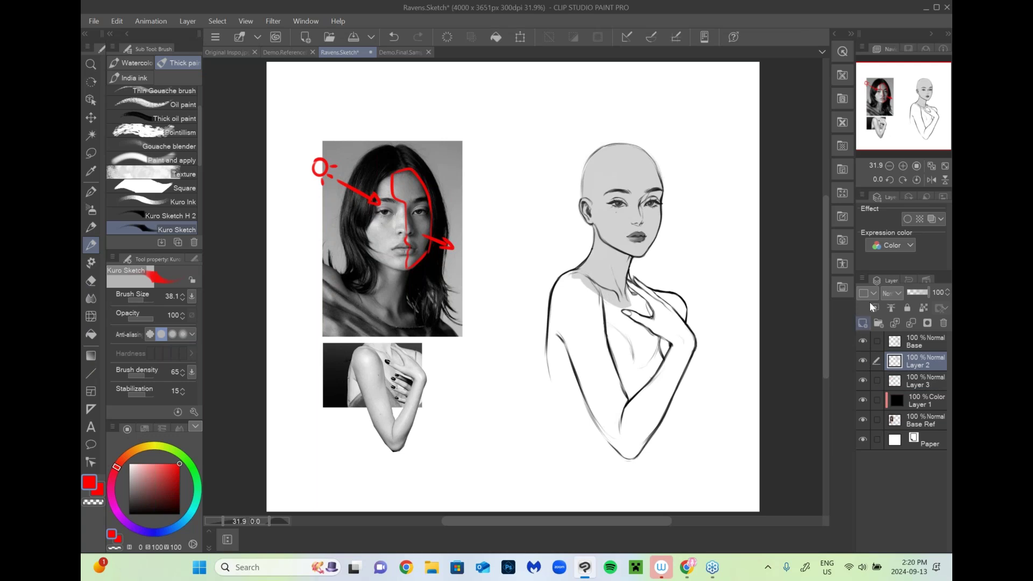
pyautogui.hotkey('ctrl', 'shift', 'n')
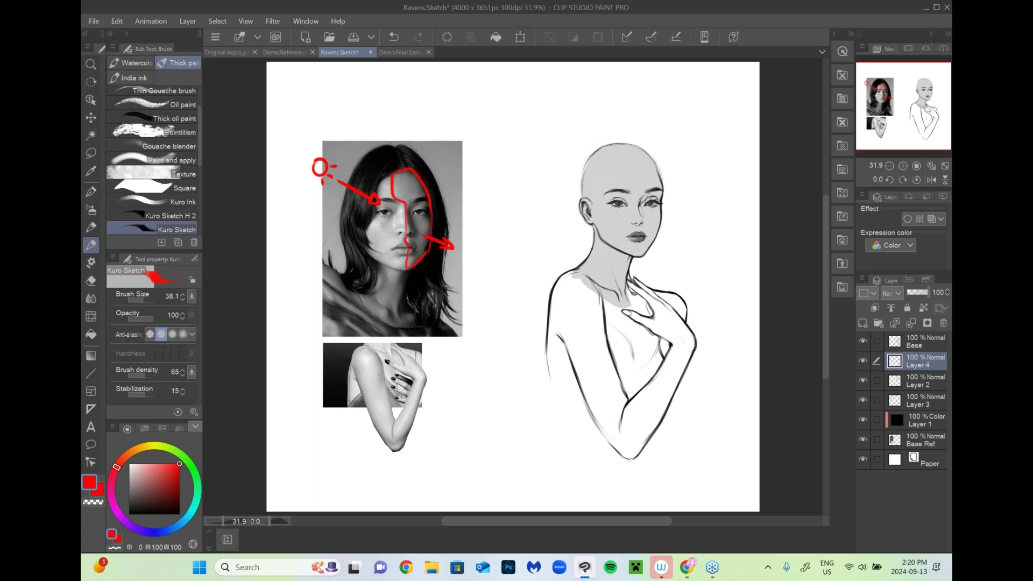
pyautogui.click(128, 514)
pyautogui.click(147, 300)
pyautogui.click(913, 293)
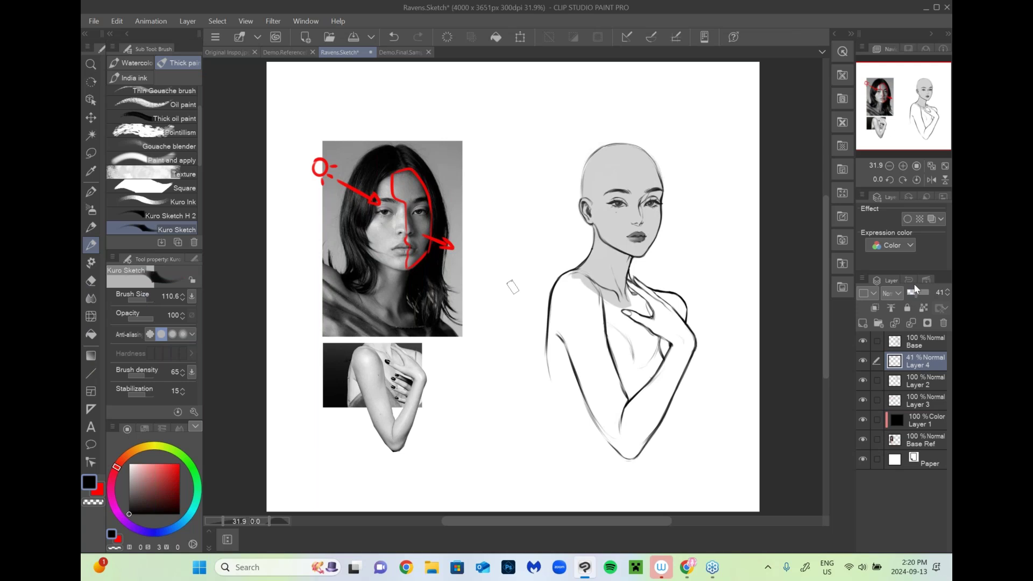
pyautogui.click(875, 308)
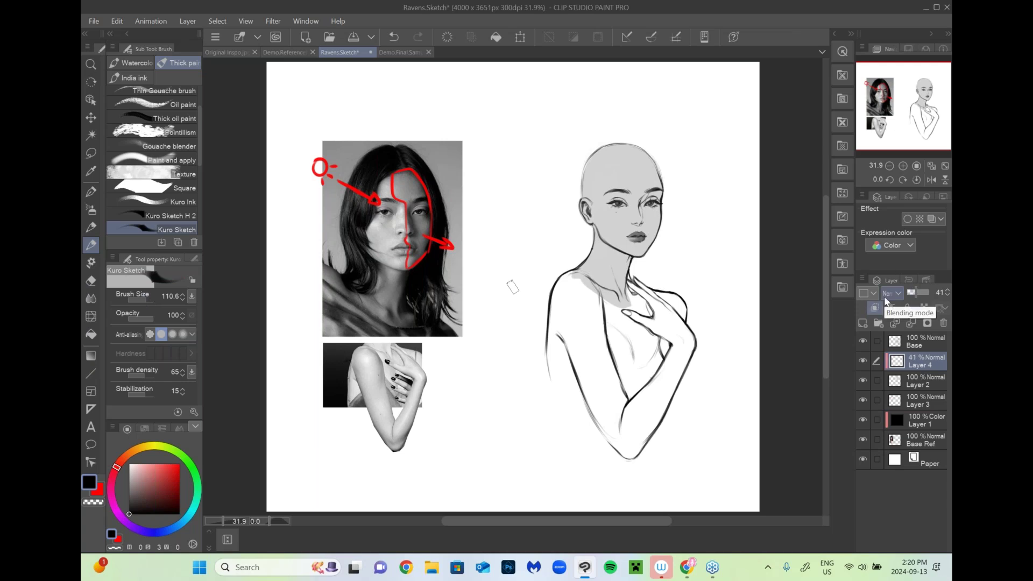
pyautogui.moveTo(592, 229); pyautogui.dragTo(663, 195)
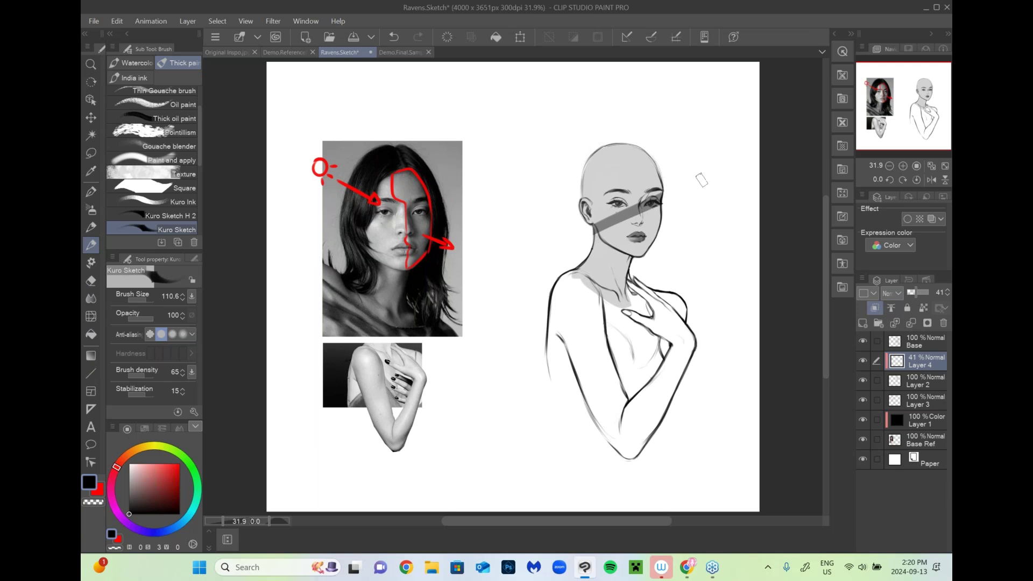
pyautogui.moveTo(592, 238); pyautogui.dragTo(663, 205)
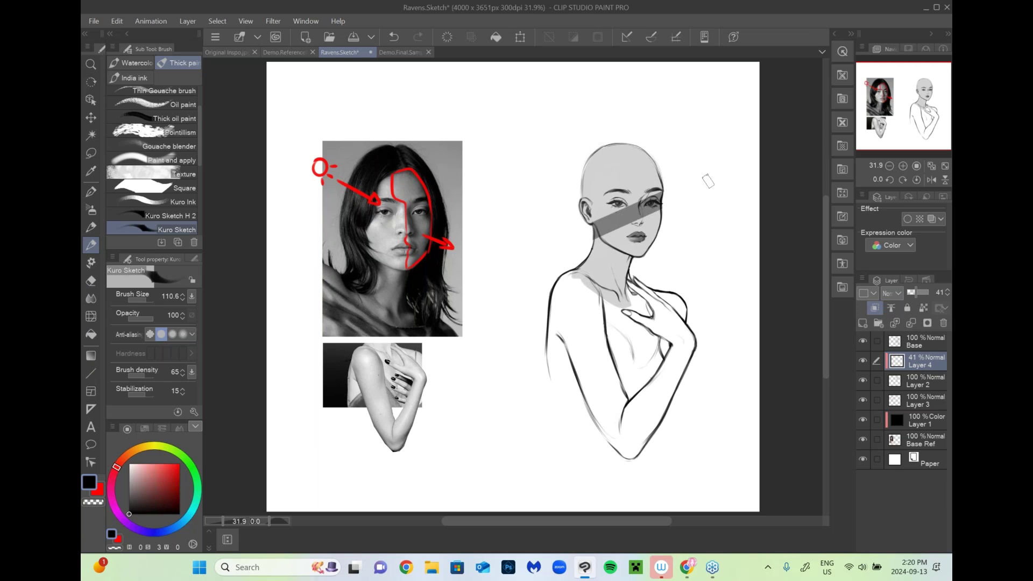
pyautogui.hotkey('ctrl', 'z')
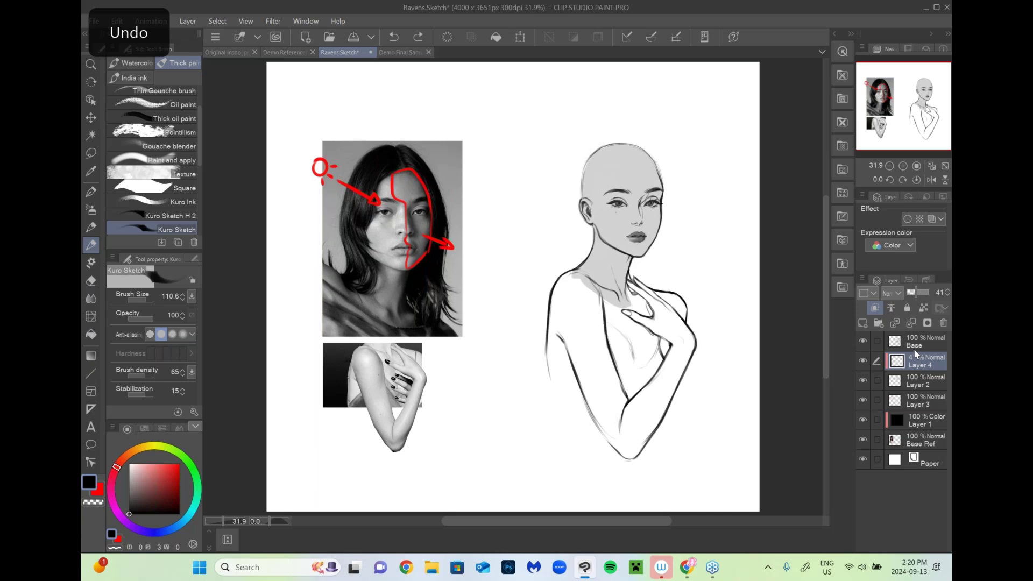
# Step: Paint the shadow over the sketched face's side away from the ear in black and set the shadow layer's opacity to 15%
pyautogui.moveTo(623, 144)
pyautogui.mouseDown()
pyautogui.moveTo(647, 210)
pyautogui.moveTo(647, 201)
pyautogui.moveTo(641, 192)
pyautogui.moveTo(646, 221)
pyautogui.moveTo(643, 188)
pyautogui.moveTo(644, 263)
pyautogui.mouseUp()
pyautogui.moveTo(660, 228)
pyautogui.mouseDown()
pyautogui.moveTo(643, 158)
pyautogui.moveTo(628, 149)
pyautogui.moveTo(648, 202)
pyautogui.moveTo(649, 241)
pyautogui.moveTo(638, 161)
pyautogui.moveTo(643, 175)
pyautogui.mouseUp()
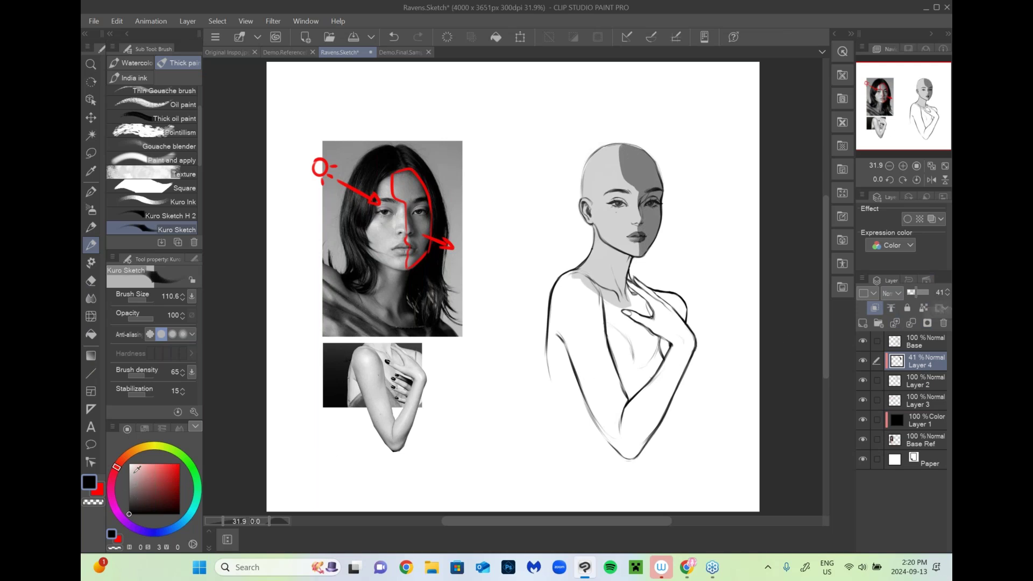
pyautogui.moveTo(913, 293); pyautogui.dragTo(911, 296)
pyautogui.click(947, 294)
pyautogui.click(948, 295)
pyautogui.click(947, 295)
pyautogui.click(947, 295)
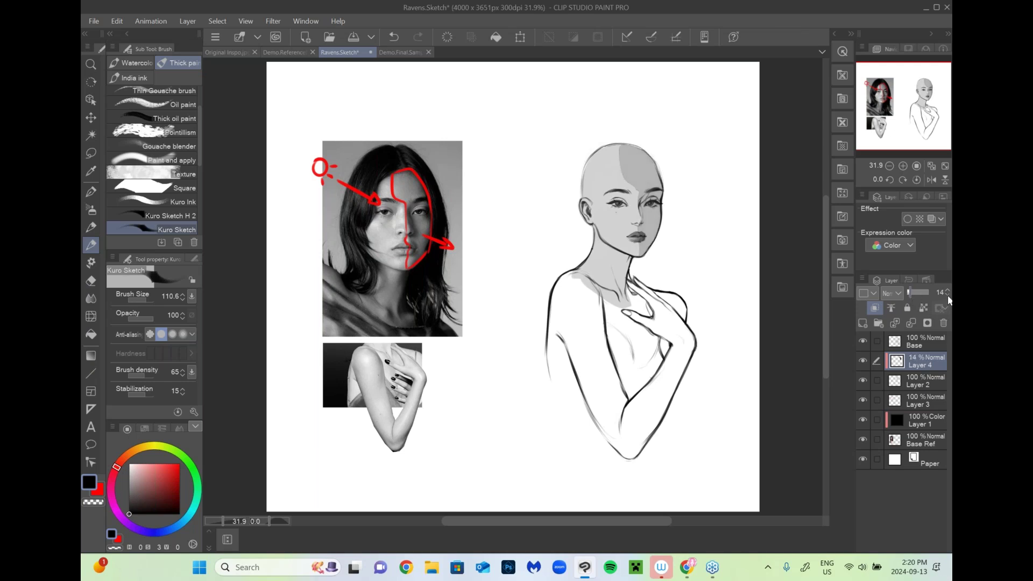
pyautogui.click(948, 290)
pyautogui.click(863, 361)
pyautogui.click(863, 360)
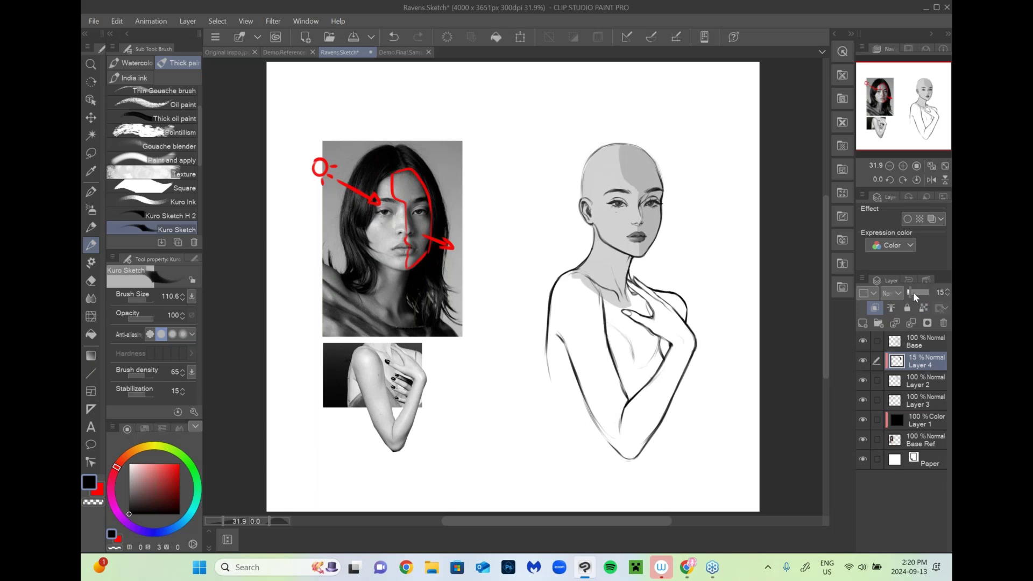
pyautogui.click(864, 362)
pyautogui.click(864, 362)
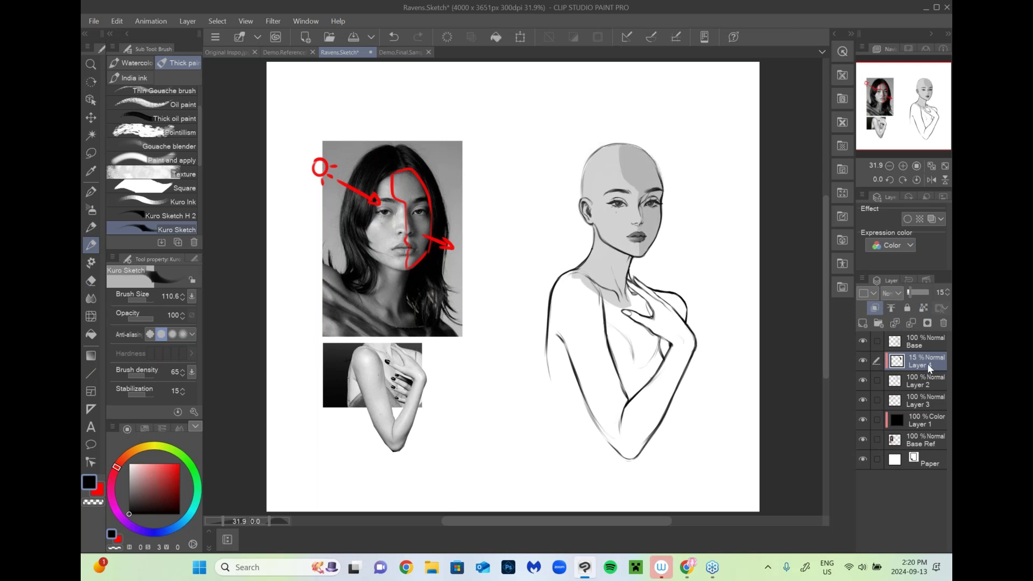
# Step: Merge the shadow layer into the grey skin layer and touch up the forehead's shadow edge with greys sampled from the head
pyautogui.click(912, 323)
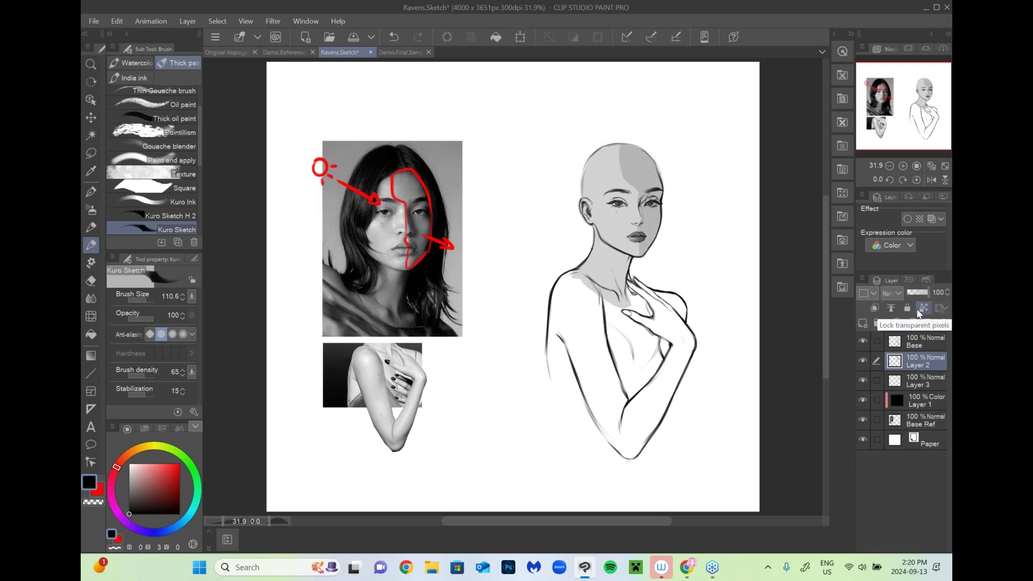
pyautogui.keyDown('alt'); pyautogui.click(631, 173); pyautogui.keyUp('alt')
pyautogui.moveTo(625, 161); pyautogui.dragTo(639, 196)
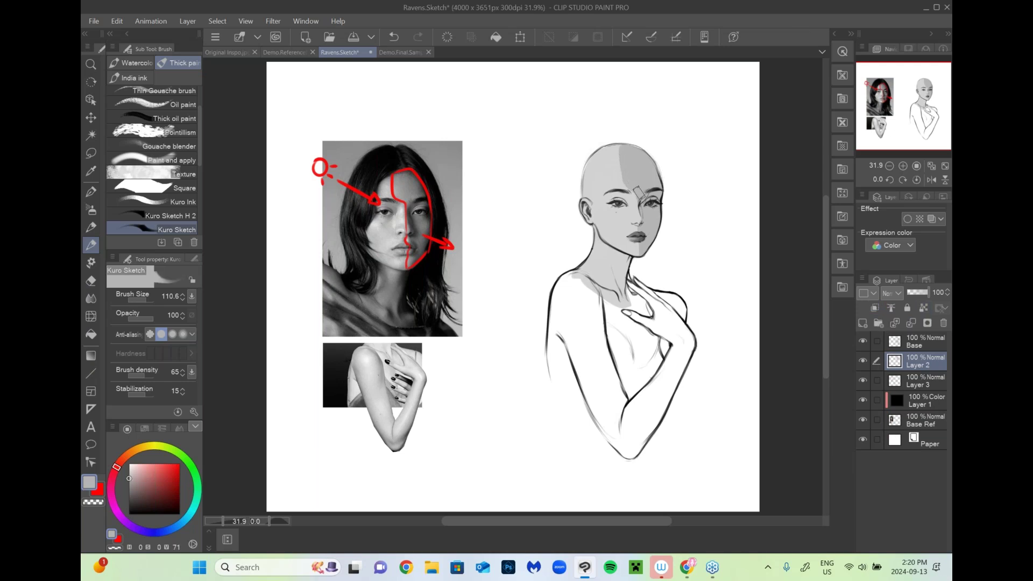
pyautogui.keyDown('alt'); pyautogui.click(631, 221); pyautogui.keyUp('alt')
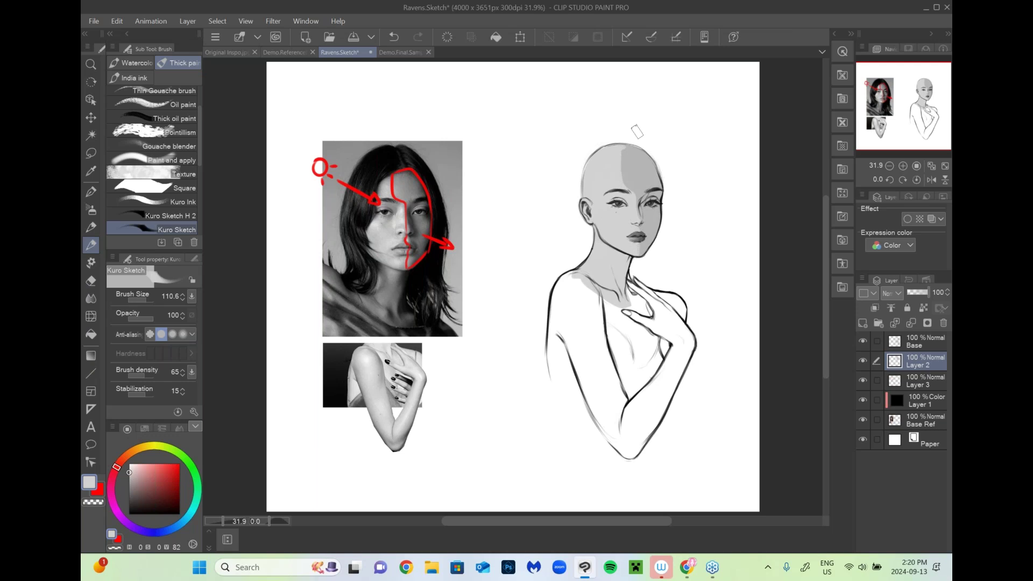
pyautogui.keyDown('alt'); pyautogui.click(626, 157); pyautogui.keyUp('alt')
pyautogui.moveTo(625, 148); pyautogui.dragTo(624, 181)
# Step: Add an empty layer above the grey skin layer, hide the red annotation layer and add a fresh annotation layer above it
pyautogui.click(863, 323)
pyautogui.click(862, 400)
pyautogui.click(888, 405)
pyautogui.click(863, 322)
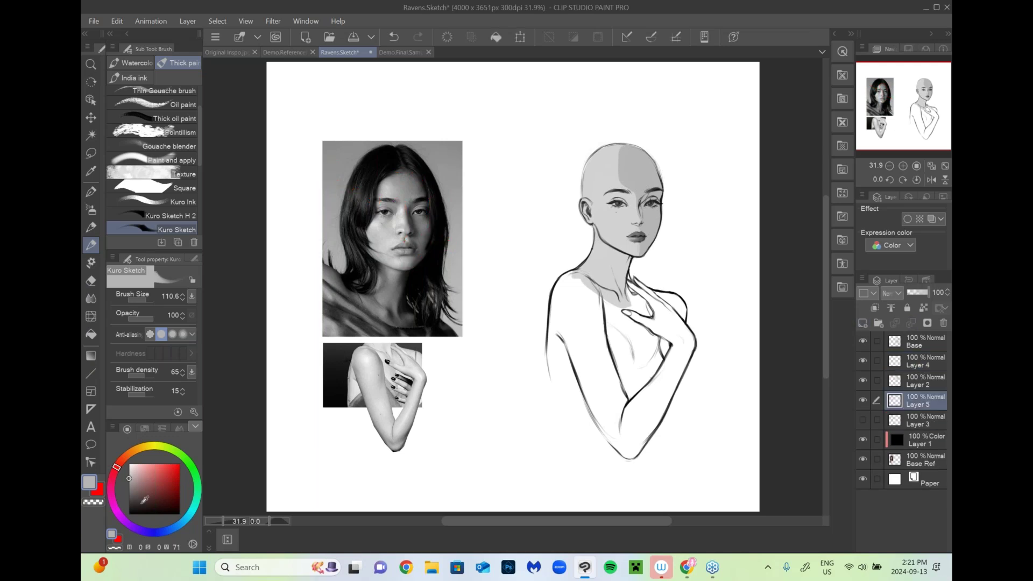
# Step: Outline the darker shadow shapes on the far side of the reference face in red with a 24.1 brush
pyautogui.moveTo(142, 498); pyautogui.dragTo(183, 461)
pyautogui.moveTo(144, 300); pyautogui.dragTo(137, 306)
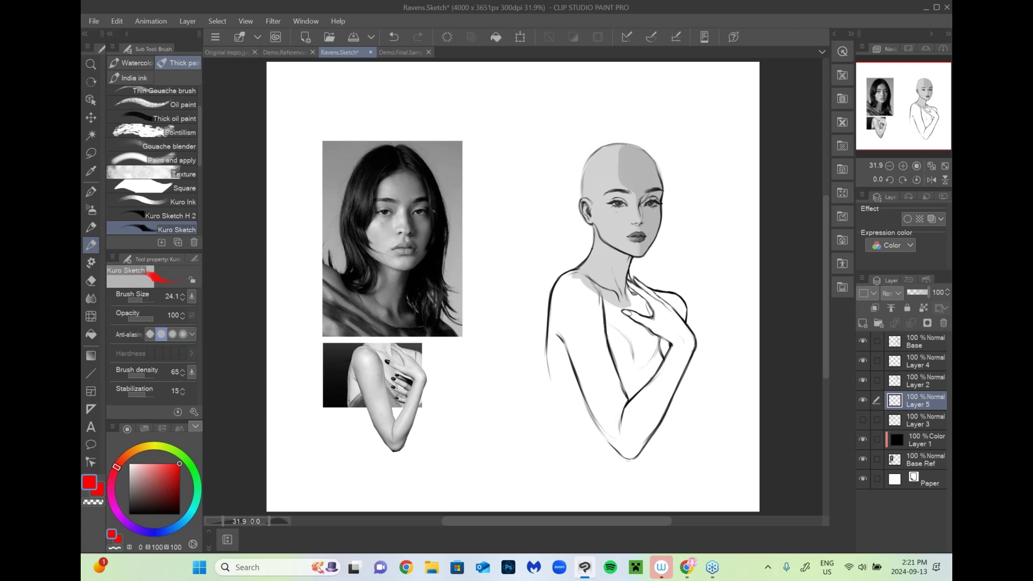
pyautogui.moveTo(432, 215); pyautogui.dragTo(428, 249)
pyautogui.moveTo(423, 211)
pyautogui.mouseDown()
pyautogui.moveTo(432, 213)
pyautogui.moveTo(419, 175)
pyautogui.mouseUp()
# Step: Clip the empty layer to the grey skin layer at 46% opacity and set up black paint with a 51.6 brush
pyautogui.click(916, 380)
pyautogui.click(863, 380)
pyautogui.click(864, 381)
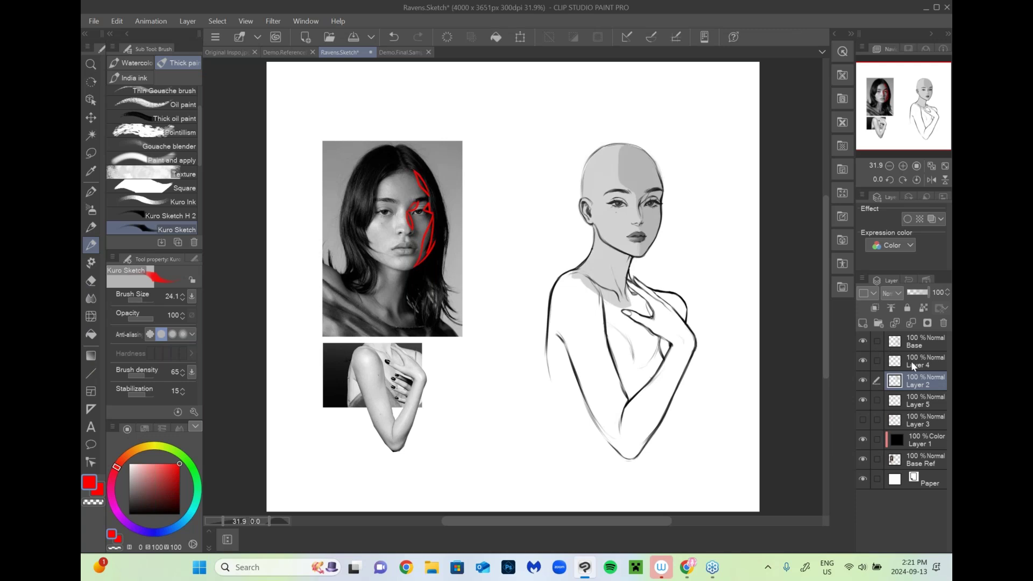
pyautogui.click(911, 365)
pyautogui.click(875, 309)
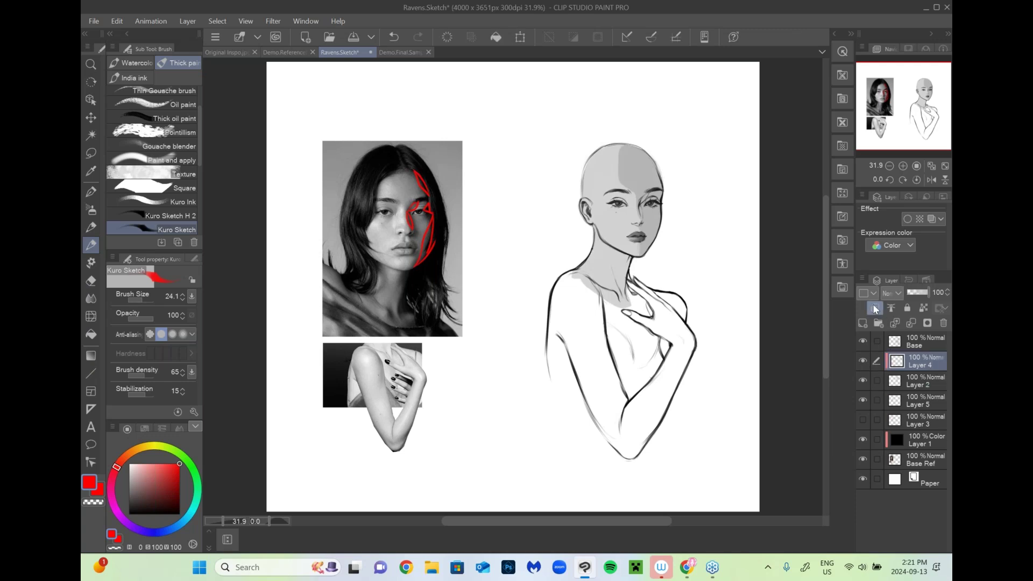
pyautogui.moveTo(157, 480); pyautogui.dragTo(83, 550)
pyautogui.click(918, 295)
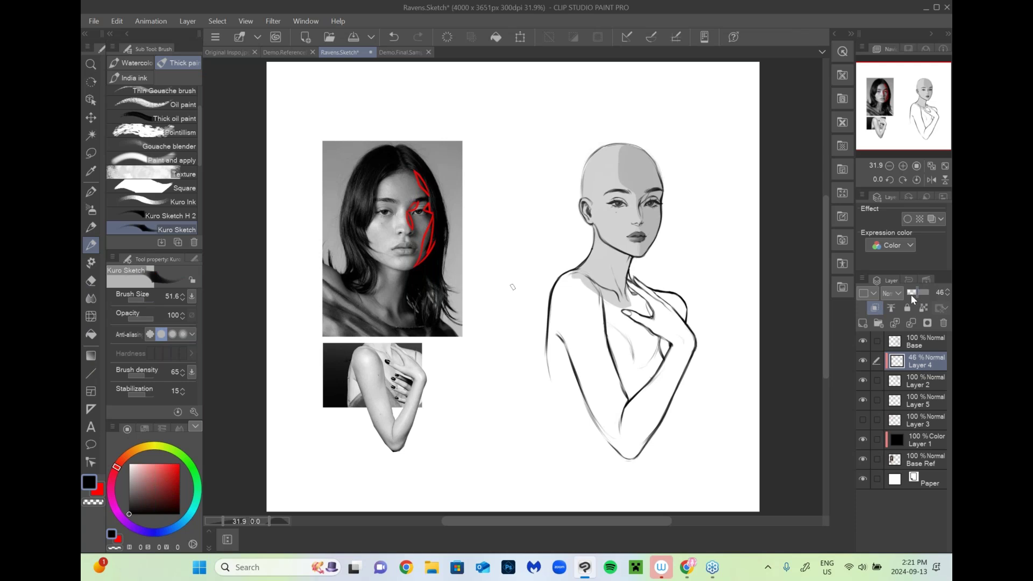
# Step: Paint the darker shadows along the sketched face's far cheek, inner eye and temple in black on the clipped layer
pyautogui.moveTo(663, 204); pyautogui.dragTo(653, 241)
pyautogui.moveTo(661, 220); pyautogui.dragTo(655, 243)
pyautogui.moveTo(640, 203)
pyautogui.mouseDown()
pyautogui.moveTo(642, 216)
pyautogui.moveTo(638, 207)
pyautogui.mouseUp()
pyautogui.moveTo(643, 148)
pyautogui.mouseDown()
pyautogui.moveTo(665, 186)
pyautogui.moveTo(646, 151)
pyautogui.mouseUp()
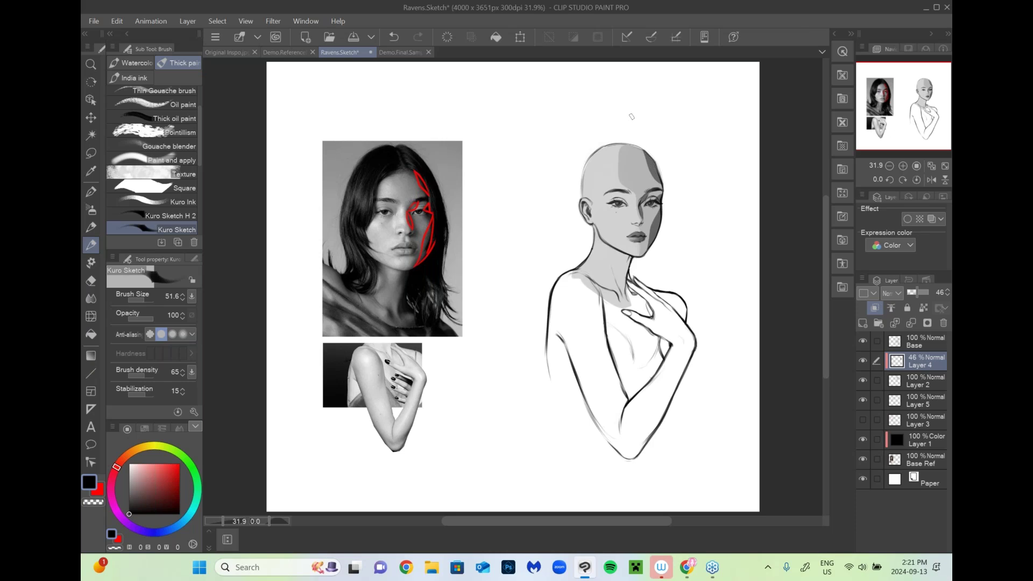
# Step: Compare the sketch with and without the darker shadows and merge their layer into the grey skin layer
pyautogui.click(863, 362)
pyautogui.click(864, 363)
pyautogui.click(863, 362)
pyautogui.click(864, 362)
pyautogui.click(912, 324)
pyautogui.click(864, 361)
pyautogui.click(863, 361)
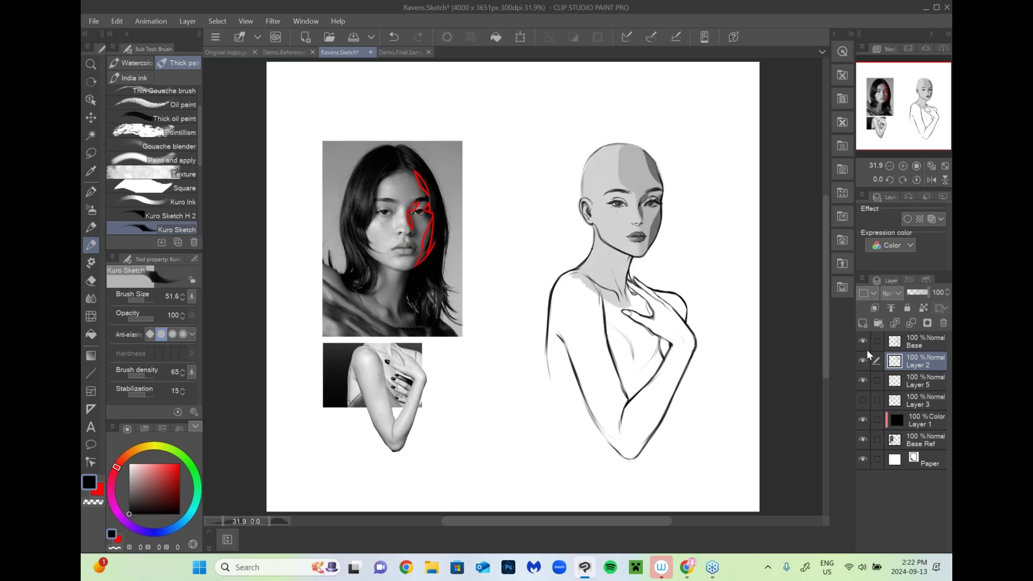
# Step: Add a new layer clipped to the skin, hide the red outlines and add another annotation layer with a red 28.1 brush
pyautogui.click(863, 322)
pyautogui.click(877, 305)
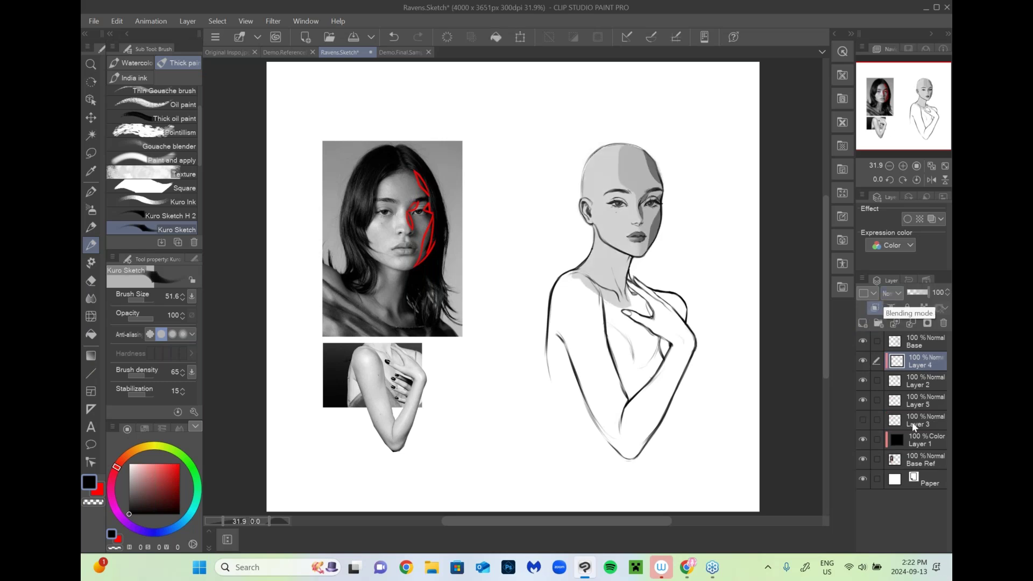
pyautogui.click(913, 401)
pyautogui.click(863, 401)
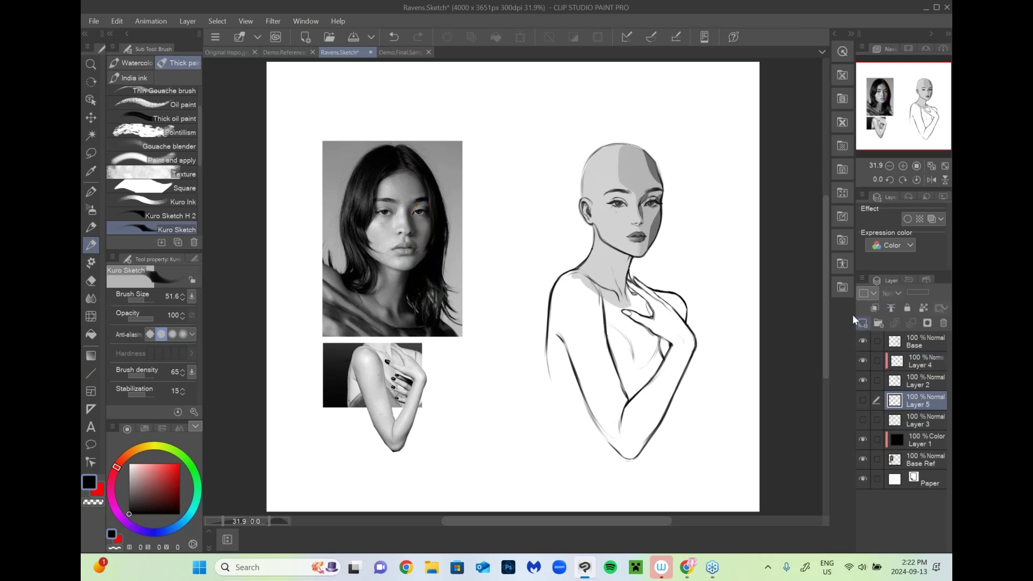
pyautogui.click(861, 322)
pyautogui.click(143, 300)
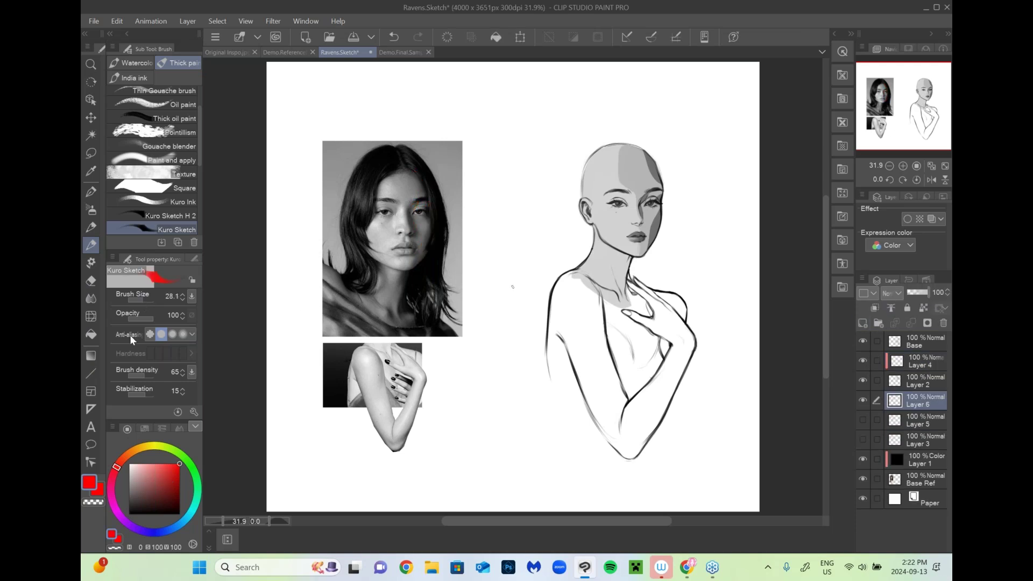
# Step: Outline the reference face's shadows around the inner eye, under the nose and below the lower lip in red
pyautogui.moveTo(384, 203); pyautogui.dragTo(396, 215)
pyautogui.moveTo(395, 213); pyautogui.dragTo(391, 219)
pyautogui.click(400, 231)
pyautogui.moveTo(400, 232); pyautogui.dragTo(407, 238)
pyautogui.moveTo(397, 257); pyautogui.dragTo(415, 254)
# Step: Paint black shadows at the eye, under the nose and below the lip on the 38% opacity clipped layer, trimming edges with transparent colour
pyautogui.moveTo(153, 499); pyautogui.dragTo(127, 516)
pyautogui.click(147, 300)
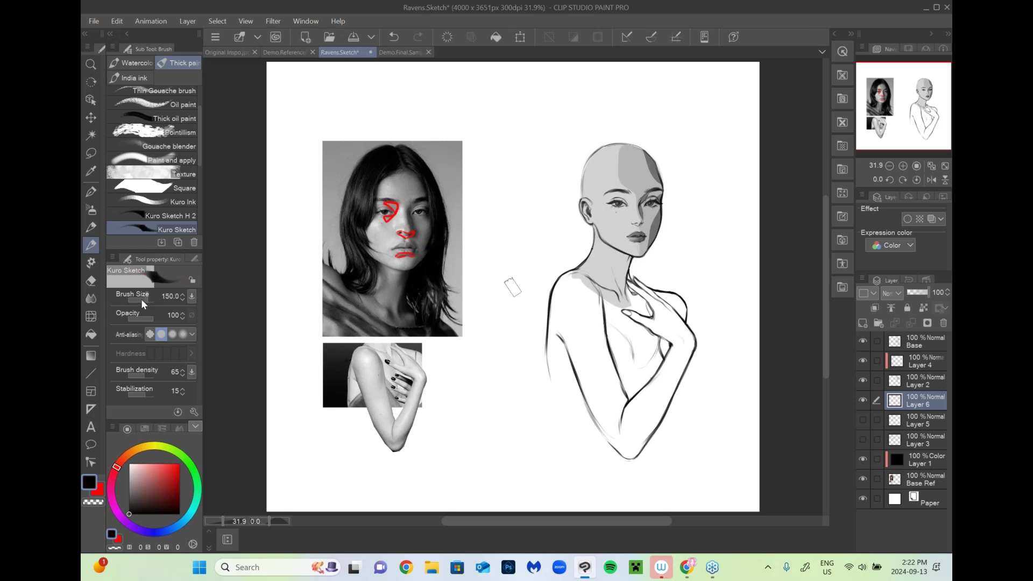
pyautogui.click(926, 361)
pyautogui.moveTo(928, 293); pyautogui.dragTo(916, 295)
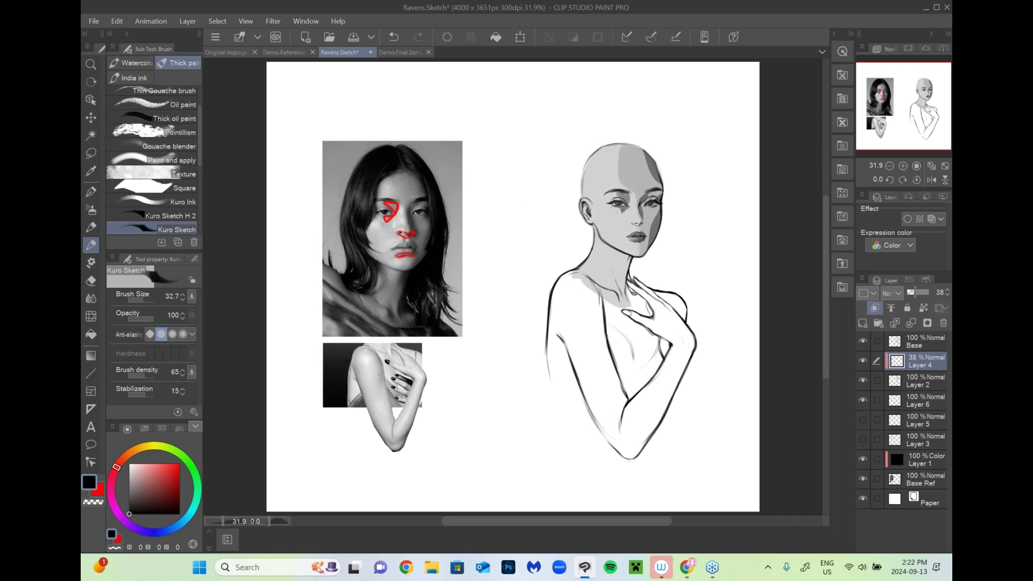
pyautogui.moveTo(634, 222); pyautogui.dragTo(644, 246)
pyautogui.press('c')
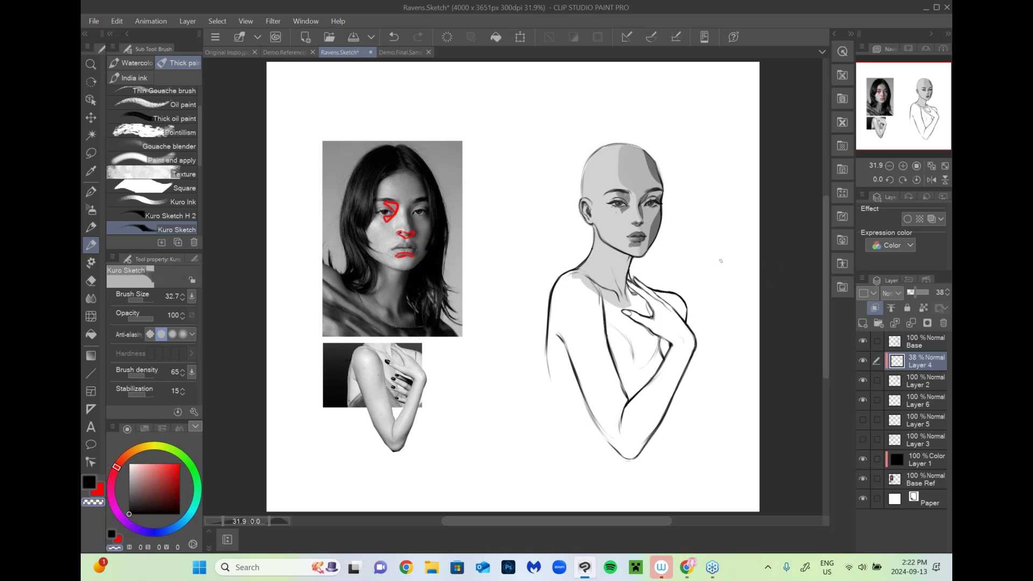
pyautogui.moveTo(627, 248); pyautogui.dragTo(643, 244)
# Step: Lower the facial shadow layer's opacity to 20% and merge it into the grey skin layer
pyautogui.click(129, 487)
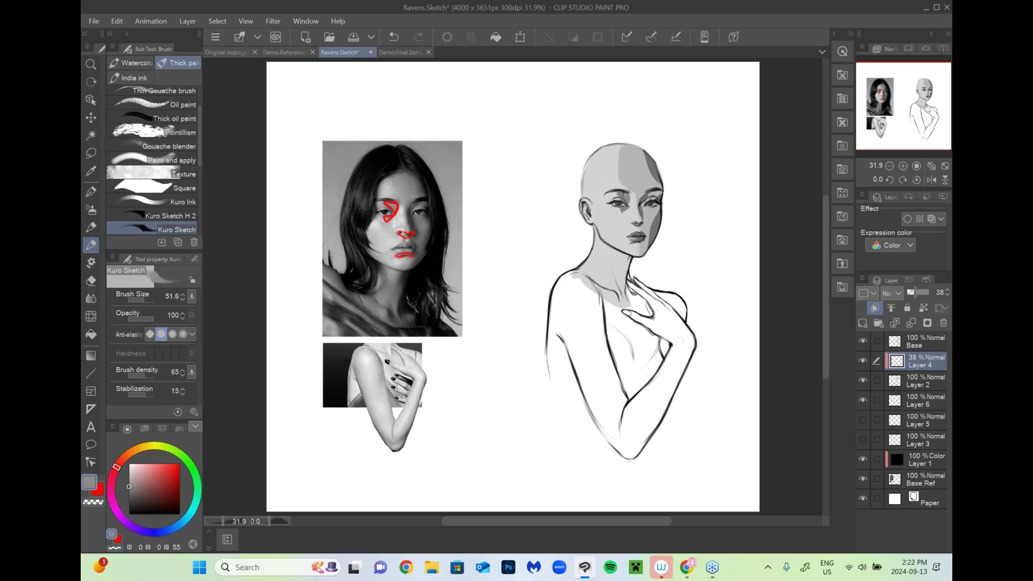
pyautogui.moveTo(146, 499); pyautogui.dragTo(129, 515)
pyautogui.click(913, 294)
pyautogui.click(948, 295)
pyautogui.click(948, 295)
pyautogui.click(948, 296)
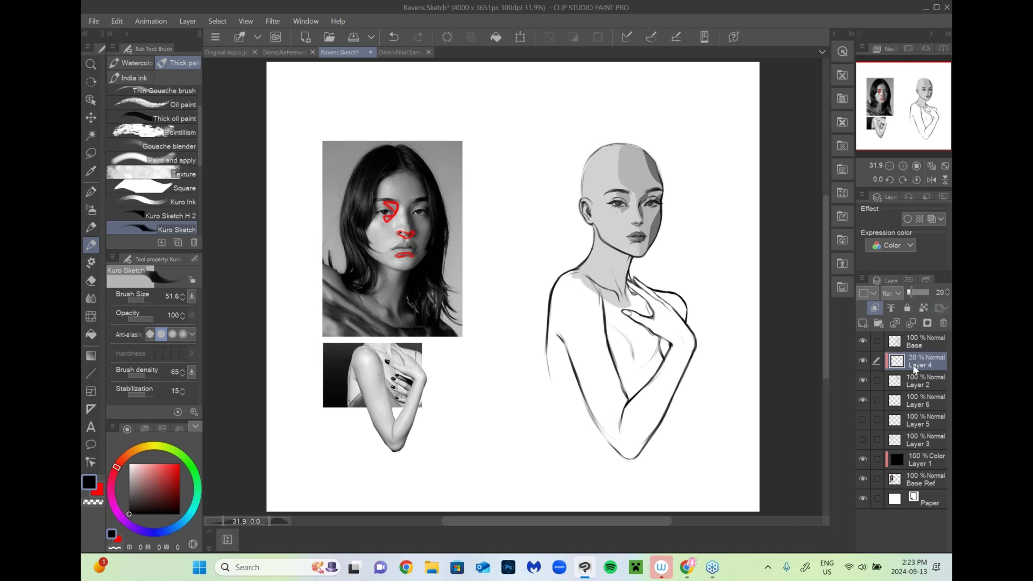
pyautogui.press('Delete')
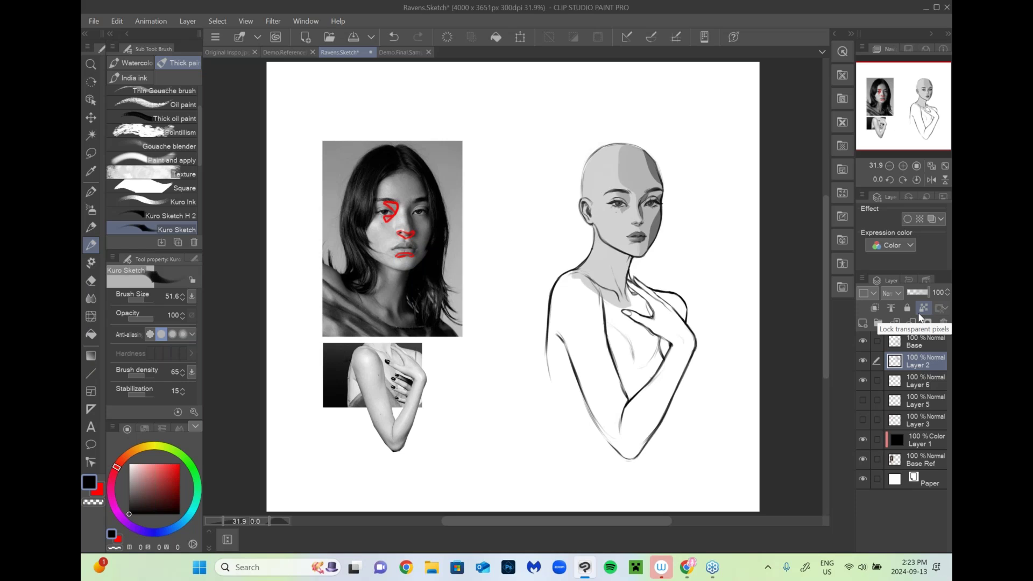
# Step: Hide the red outlines and add a 23% opacity layer clipped to the skin, with black paint and a 174.7 brush
pyautogui.press('Delete')
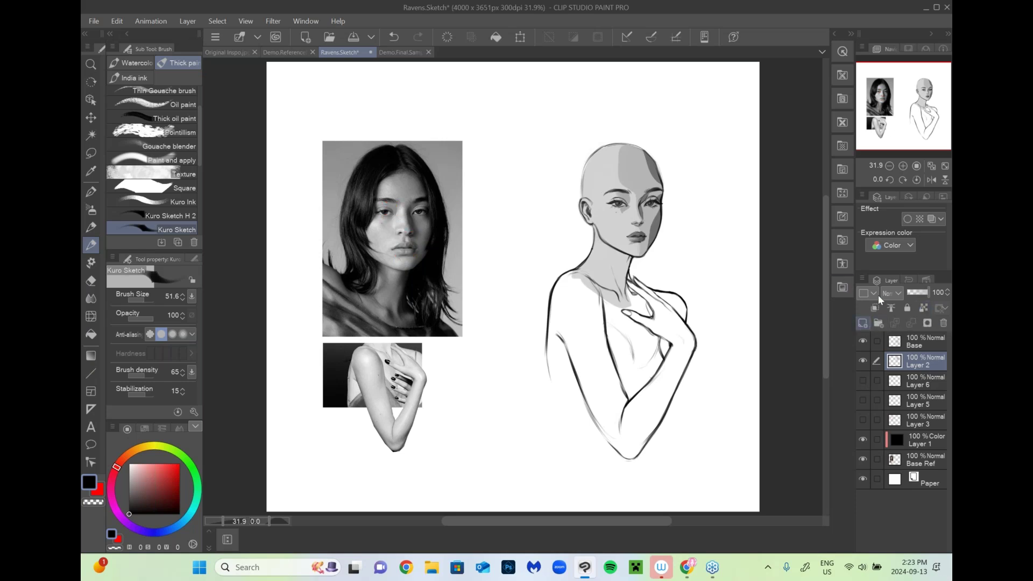
pyautogui.hotkey('ctrl', 'shift', 'n')
pyautogui.click(875, 305)
pyautogui.moveTo(154, 483); pyautogui.dragTo(127, 515)
pyautogui.moveTo(149, 299); pyautogui.dragTo(146, 299)
pyautogui.moveTo(927, 291); pyautogui.dragTo(912, 296)
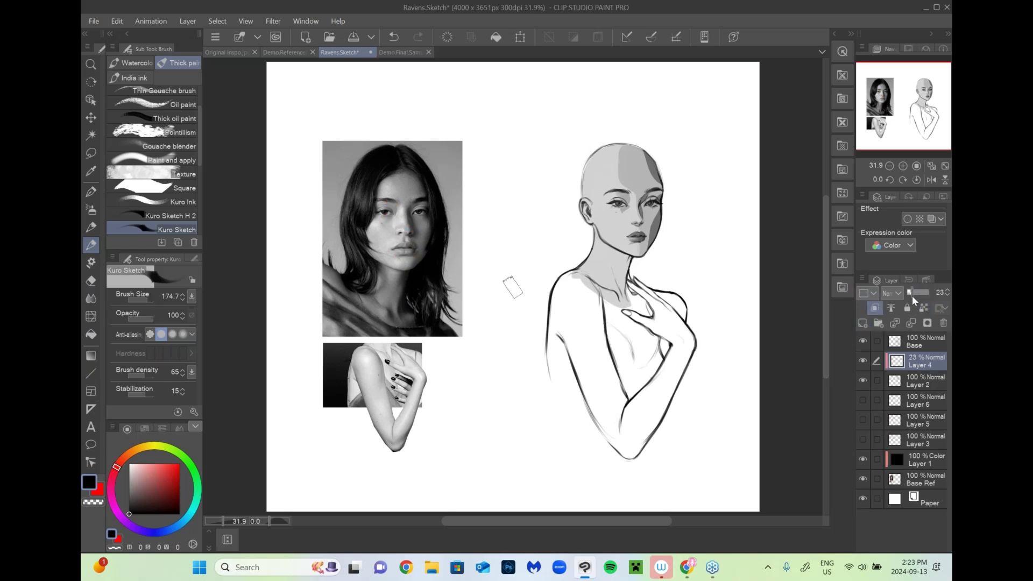
# Step: On a new annotation layer, outline the triangular plane below the reference's eye in red with a 32.7 brush
pyautogui.click(925, 401)
pyautogui.click(863, 323)
pyautogui.click(179, 465)
pyautogui.click(141, 300)
pyautogui.click(143, 299)
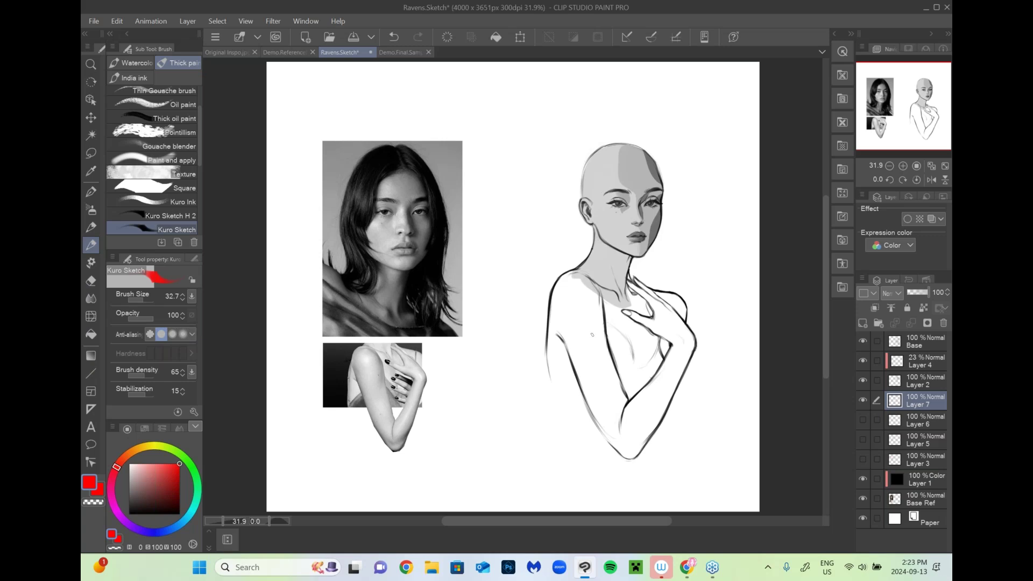
pyautogui.moveTo(375, 220)
pyautogui.mouseDown()
pyautogui.moveTo(392, 237)
pyautogui.moveTo(394, 218)
pyautogui.mouseUp()
pyautogui.moveTo(330, 181); pyautogui.dragTo(374, 211)
pyautogui.hotkey('ctrl', 'z')
pyautogui.hotkey('ctrl', 'z')
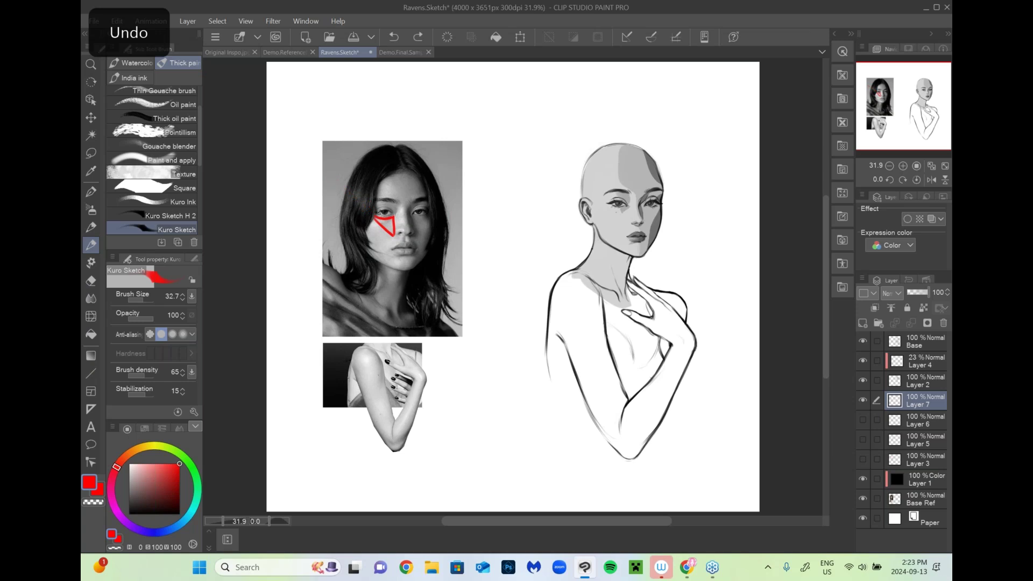
# Step: Outline the reference's cheek-to-jaw plane, the nose tip and the area between the brows in red
pyautogui.moveTo(360, 221); pyautogui.dragTo(396, 266)
pyautogui.moveTo(358, 224)
pyautogui.mouseDown()
pyautogui.moveTo(377, 257)
pyautogui.moveTo(397, 265)
pyautogui.mouseUp()
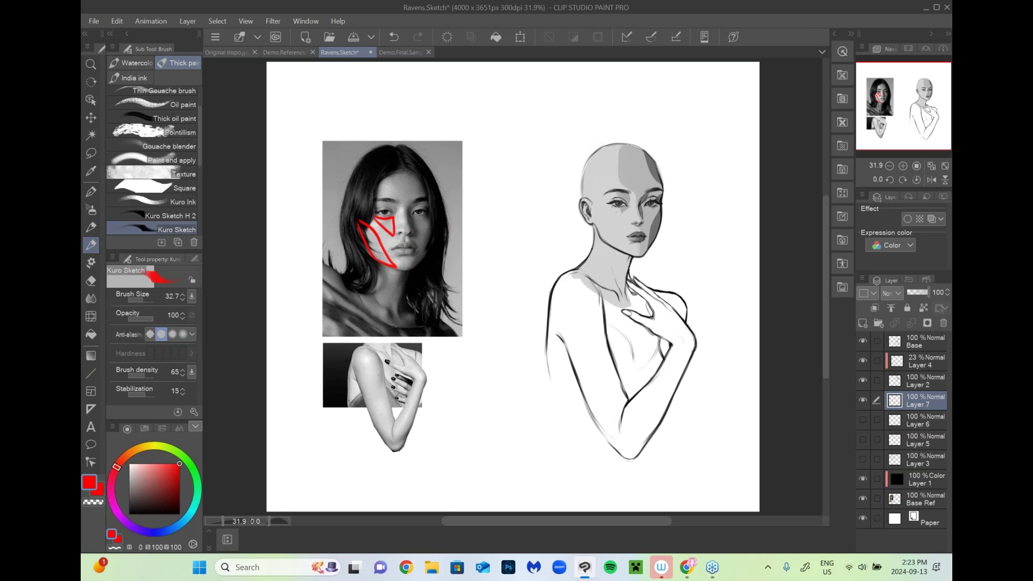
pyautogui.moveTo(399, 223); pyautogui.dragTo(404, 228)
pyautogui.moveTo(392, 201)
pyautogui.mouseDown()
pyautogui.moveTo(414, 202)
pyautogui.moveTo(400, 210)
pyautogui.mouseUp()
# Step: Set the clipped shading layer to 10% opacity and paint the sketch's cheek, under-eye and brow planes in black with 150 and 81.6 brushes
pyautogui.click(915, 361)
pyautogui.click(129, 514)
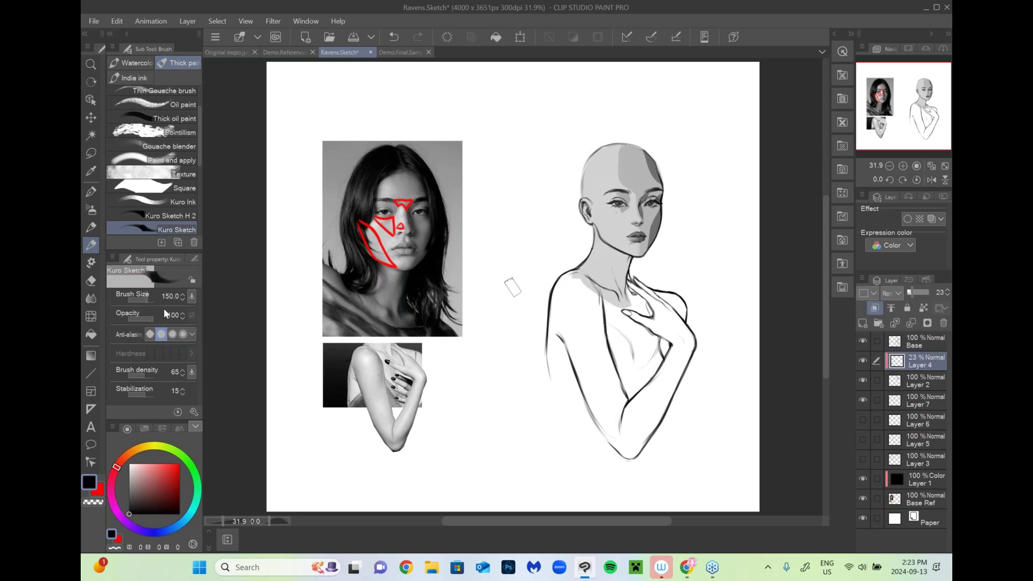
pyautogui.moveTo(914, 292); pyautogui.dragTo(910, 295)
pyautogui.click(947, 289)
pyautogui.moveTo(612, 208)
pyautogui.mouseDown()
pyautogui.moveTo(627, 211)
pyautogui.moveTo(624, 223)
pyautogui.mouseUp()
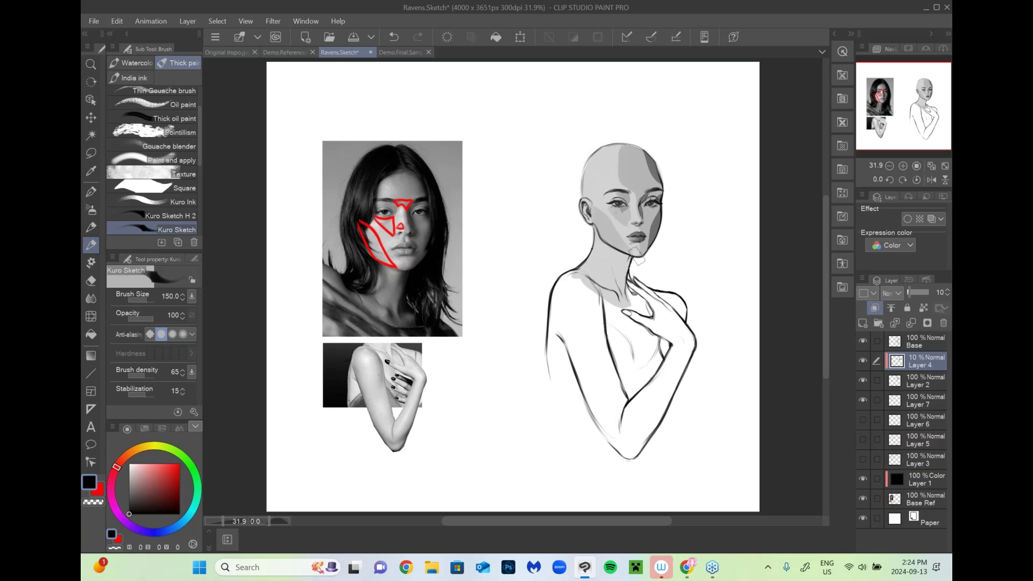
pyautogui.moveTo(146, 300); pyautogui.dragTo(140, 310)
pyautogui.click(142, 299)
# Step: Merge the plane shading into the grey skin layer and sample the greys between the brows while comparing the layer on and off
pyautogui.click(911, 321)
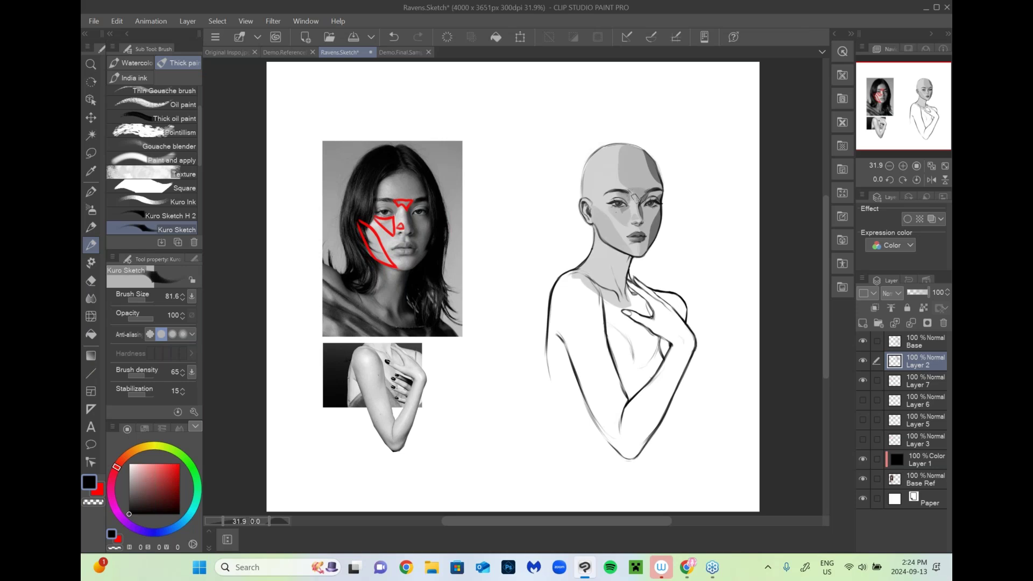
pyautogui.click(863, 361)
pyautogui.click(864, 362)
pyautogui.keyDown('alt'); pyautogui.click(634, 191); pyautogui.keyUp('alt')
pyautogui.click(863, 361)
pyautogui.click(863, 361)
pyautogui.keyDown('alt'); pyautogui.click(625, 198); pyautogui.keyUp('alt')
# Step: Add a new layer clipped to the skin for white highlights and hide the red plane outlines
pyautogui.click(864, 319)
pyautogui.click(876, 308)
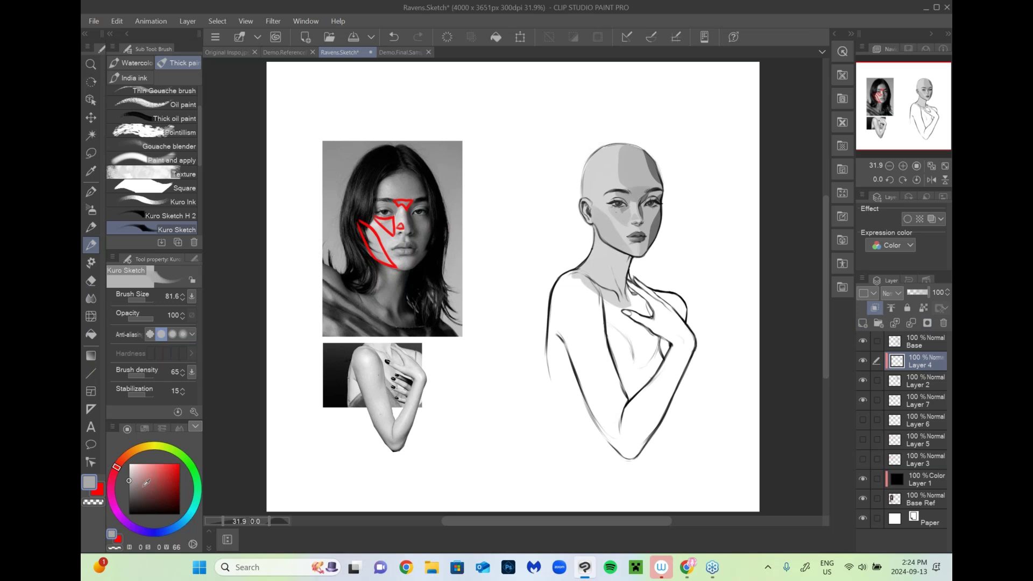
pyautogui.click(129, 464)
pyautogui.click(863, 399)
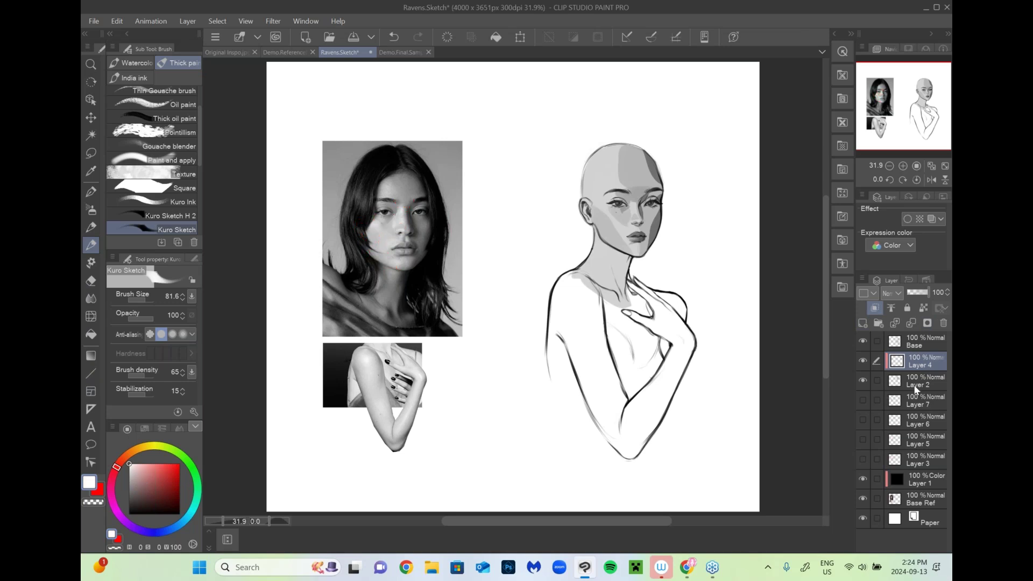
# Step: On a new annotation layer, outline the reference's forehead, brow, cheekbone, nose bridge and upper-lip highlights in red with a 44.3 brush
pyautogui.click(925, 399)
pyautogui.click(863, 324)
pyautogui.click(180, 464)
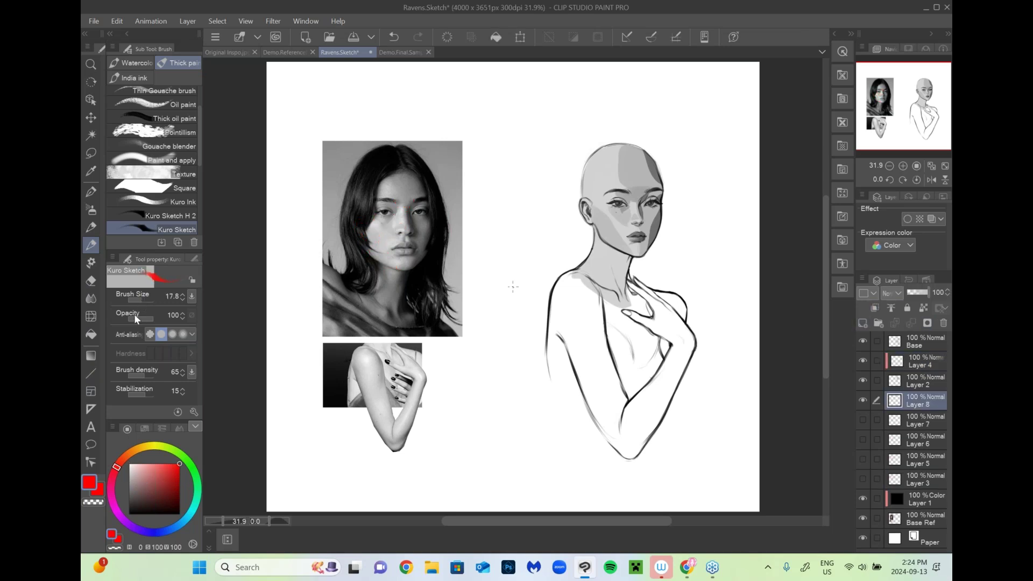
pyautogui.click(144, 300)
pyautogui.moveTo(372, 220); pyautogui.dragTo(380, 228)
pyautogui.moveTo(401, 210)
pyautogui.mouseDown()
pyautogui.moveTo(400, 229)
pyautogui.moveTo(387, 180)
pyautogui.moveTo(394, 198)
pyautogui.moveTo(382, 198)
pyautogui.mouseUp()
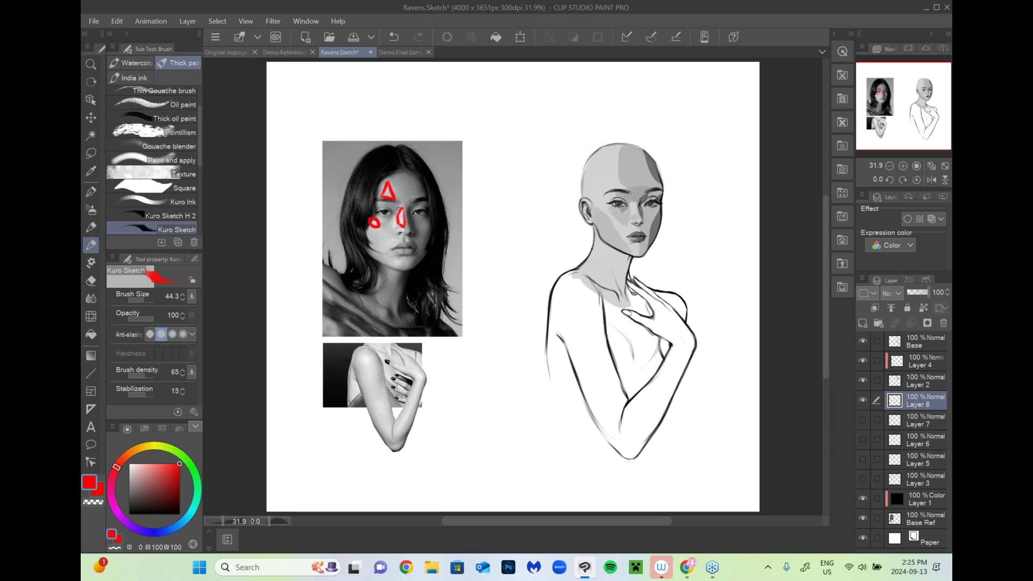
pyautogui.moveTo(378, 206); pyautogui.dragTo(385, 210)
pyautogui.moveTo(391, 245)
pyautogui.mouseDown()
pyautogui.moveTo(396, 231)
pyautogui.moveTo(405, 245)
pyautogui.moveTo(404, 232)
pyautogui.moveTo(379, 227)
pyautogui.mouseUp()
pyautogui.moveTo(380, 227); pyautogui.dragTo(386, 226)
pyautogui.moveTo(307, 187)
pyautogui.mouseDown()
pyautogui.moveTo(317, 193)
pyautogui.moveTo(308, 184)
pyautogui.mouseUp()
pyautogui.moveTo(318, 194); pyautogui.dragTo(325, 188)
pyautogui.moveTo(319, 195); pyautogui.dragTo(325, 193)
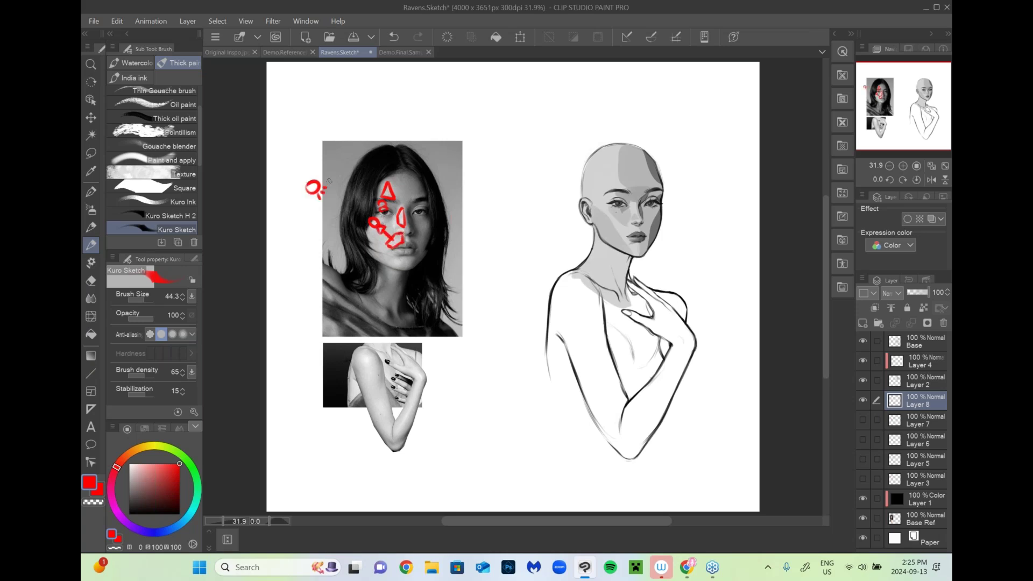
pyautogui.hotkey('ctrl', 'z')
pyautogui.hotkey('ctrl', 'z')
pyautogui.hotkey('ctrl', 'z')
pyautogui.hotkey('ctrl', 'z')
pyautogui.hotkey('ctrl', 'z')
pyautogui.hotkey('ctrl', 'z')
# Step: Paint white highlights on the sketch's forehead, brow, cheekbone, nose and mouth area on the clipped layer with a 95 brush
pyautogui.click(920, 362)
pyautogui.moveTo(141, 472); pyautogui.dragTo(127, 462)
pyautogui.click(147, 300)
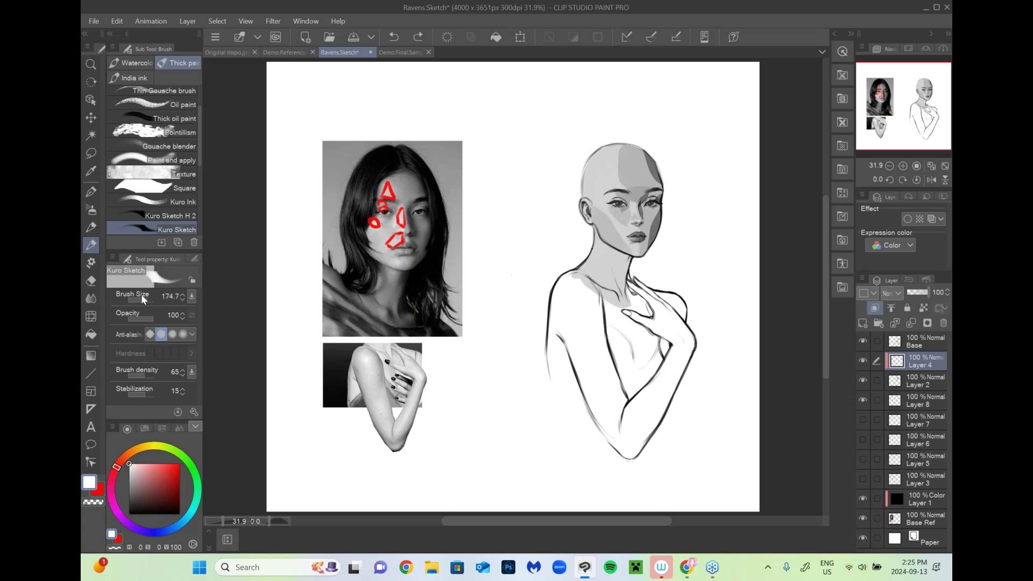
pyautogui.moveTo(606, 208); pyautogui.dragTo(608, 217)
pyautogui.click(144, 299)
pyautogui.moveTo(610, 216); pyautogui.dragTo(632, 205)
pyautogui.hotkey('ctrl', 'z')
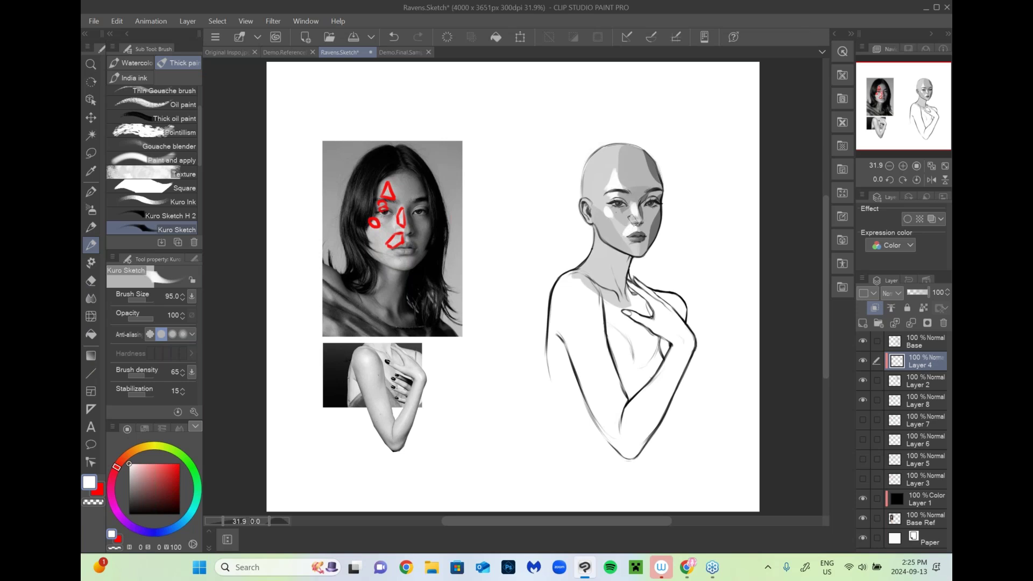
# Step: Choose the Soft airbrush at size 374.3, merge the white highlights into the grey skin layer, and hide the red highlight outlines
pyautogui.click(91, 209)
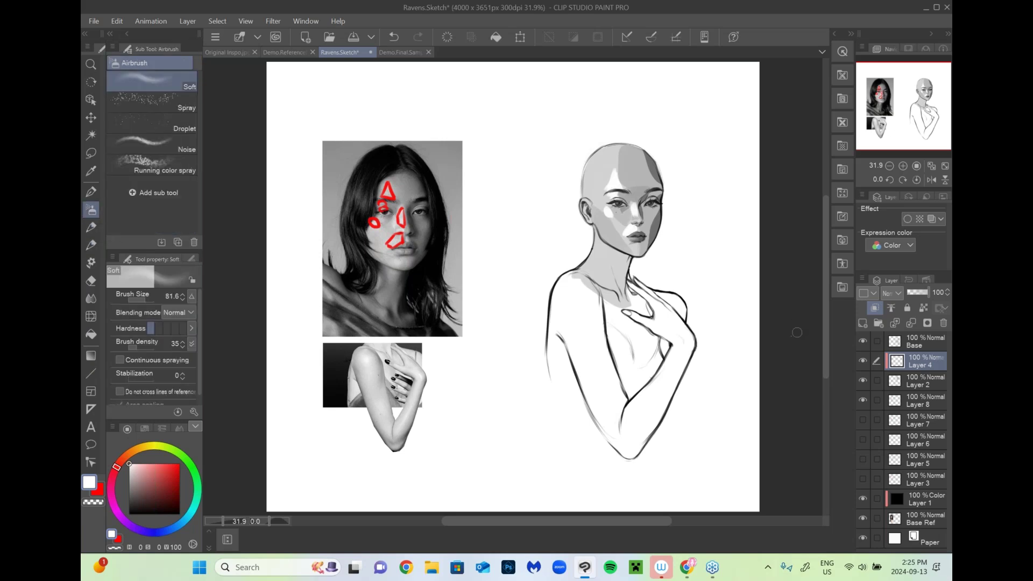
pyautogui.click(149, 301)
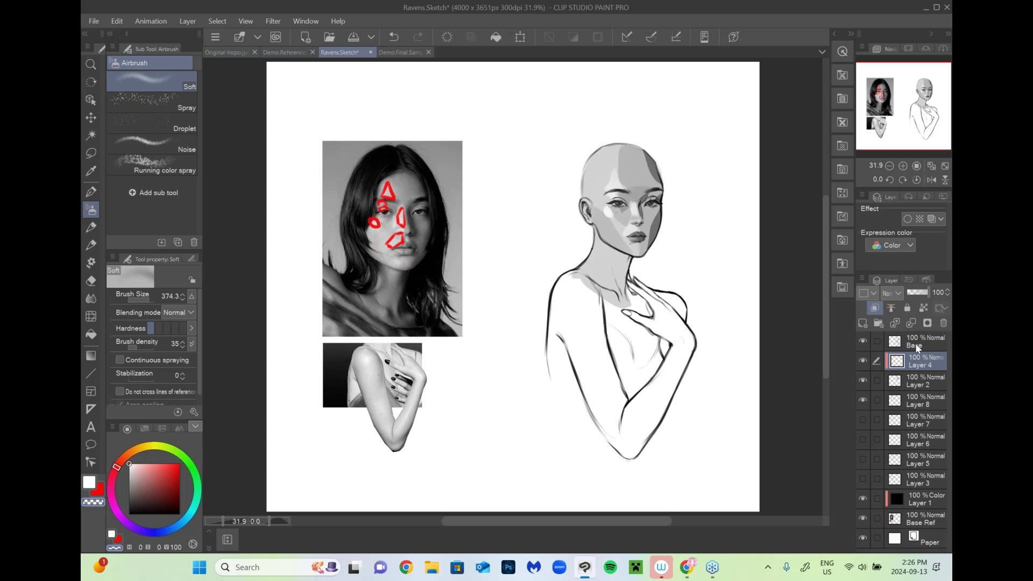
pyautogui.click(912, 321)
pyautogui.click(864, 361)
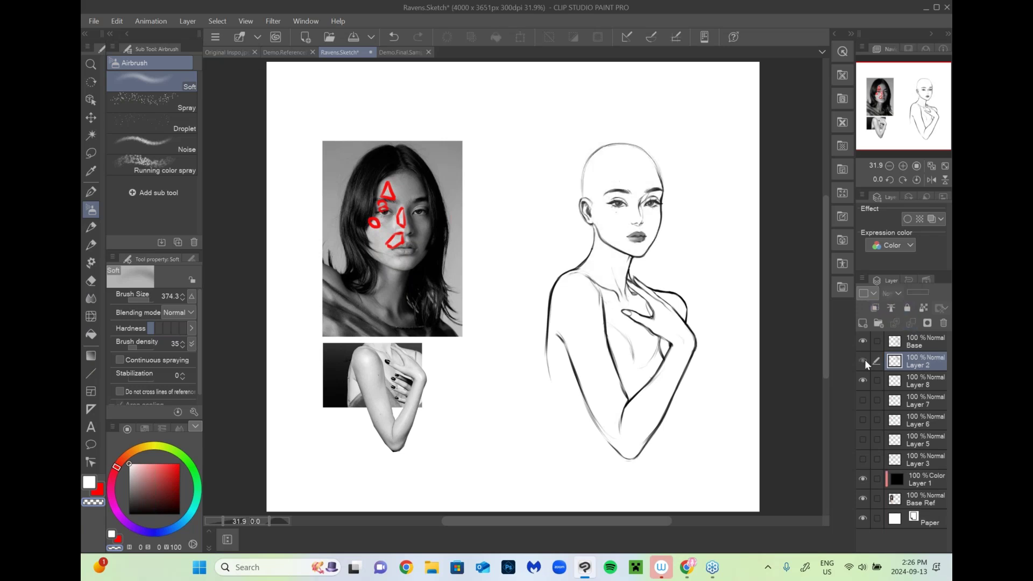
pyautogui.click(863, 360)
pyautogui.click(863, 380)
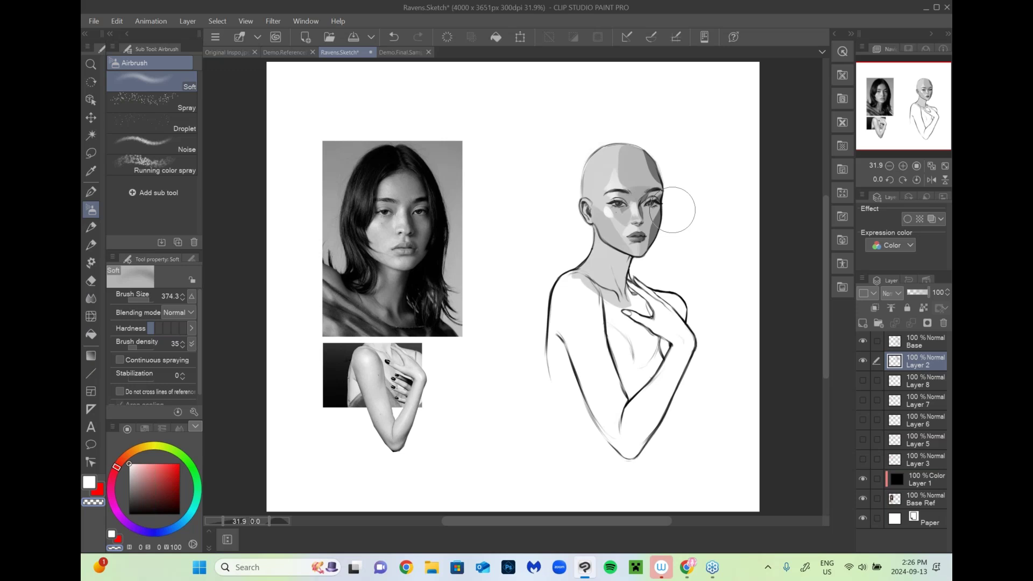
# Step: Try a Brightness/Contrast correction of -10 brightness and 14 contrast on the skin layer, comparing the shading on and off
pyautogui.click(118, 21)
pyautogui.moveTo(226, 274)
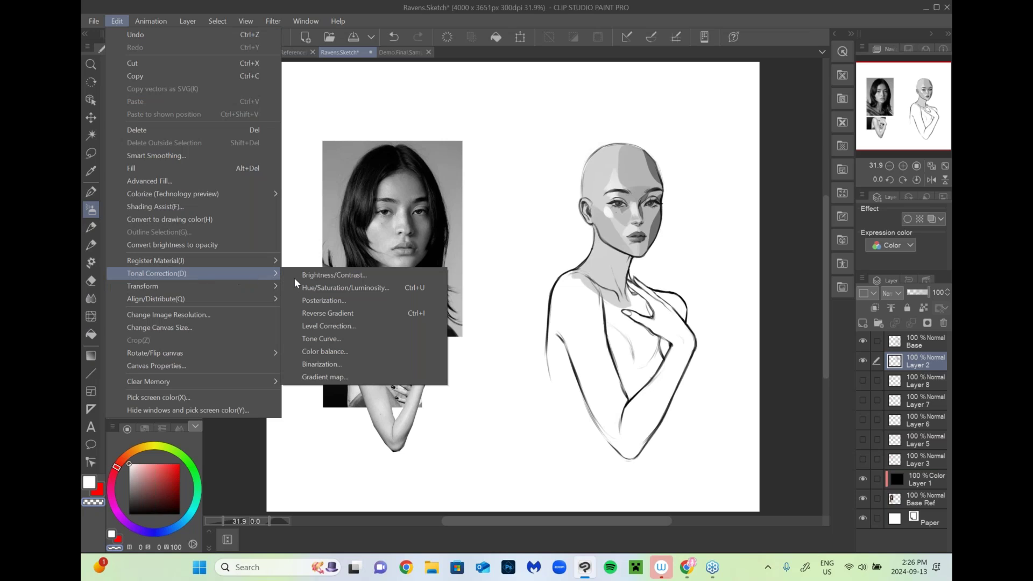
pyautogui.click(364, 274)
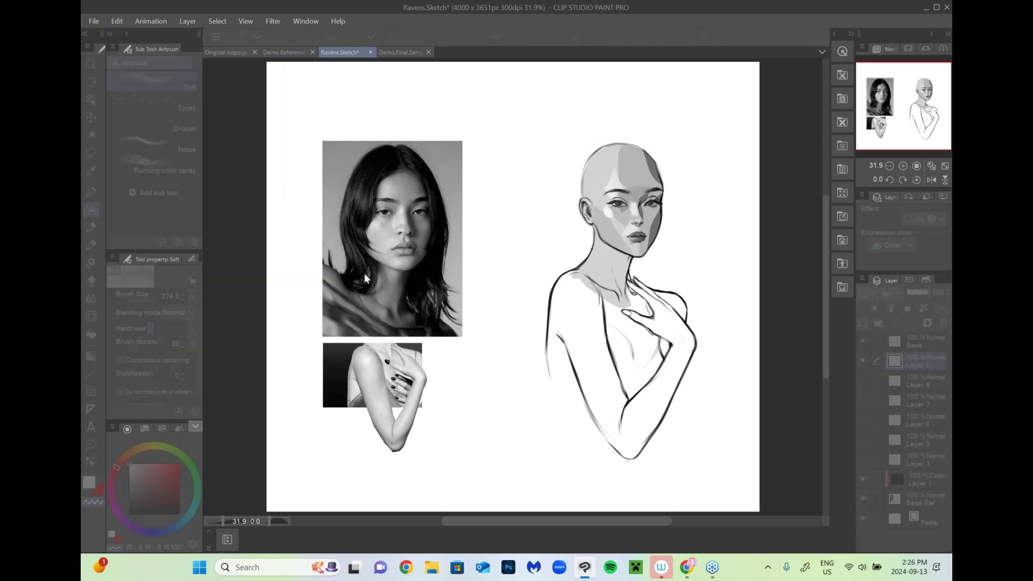
pyautogui.moveTo(708, 228); pyautogui.dragTo(675, 330)
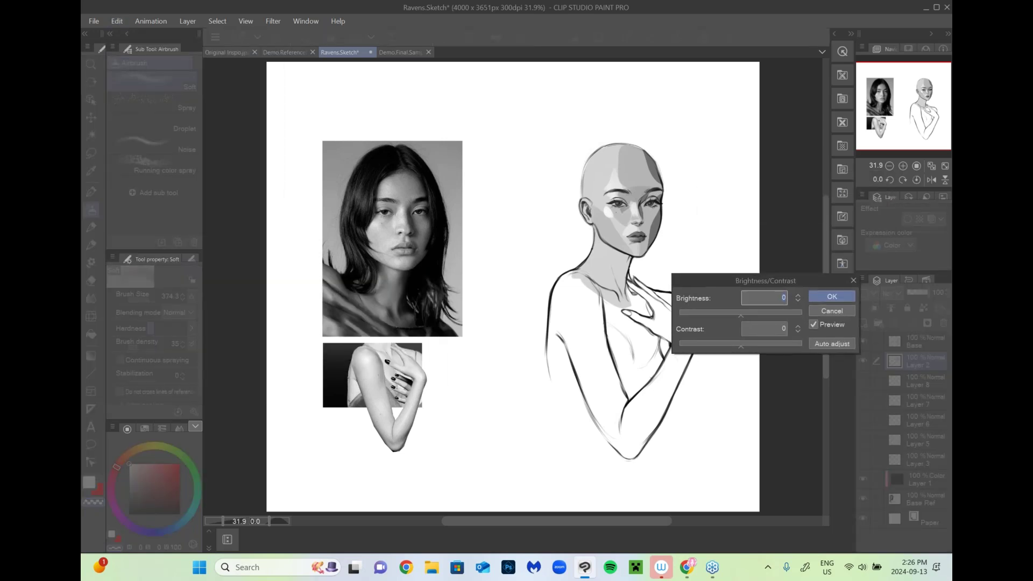
pyautogui.moveTo(741, 346); pyautogui.dragTo(734, 320)
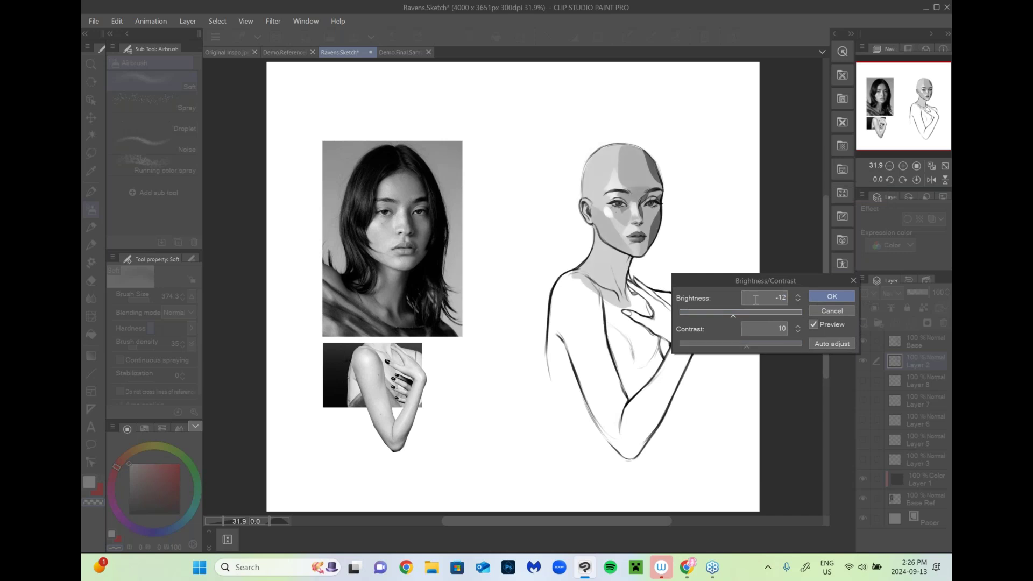
pyautogui.moveTo(733, 318); pyautogui.dragTo(737, 315)
pyautogui.moveTo(748, 350); pyautogui.dragTo(752, 351)
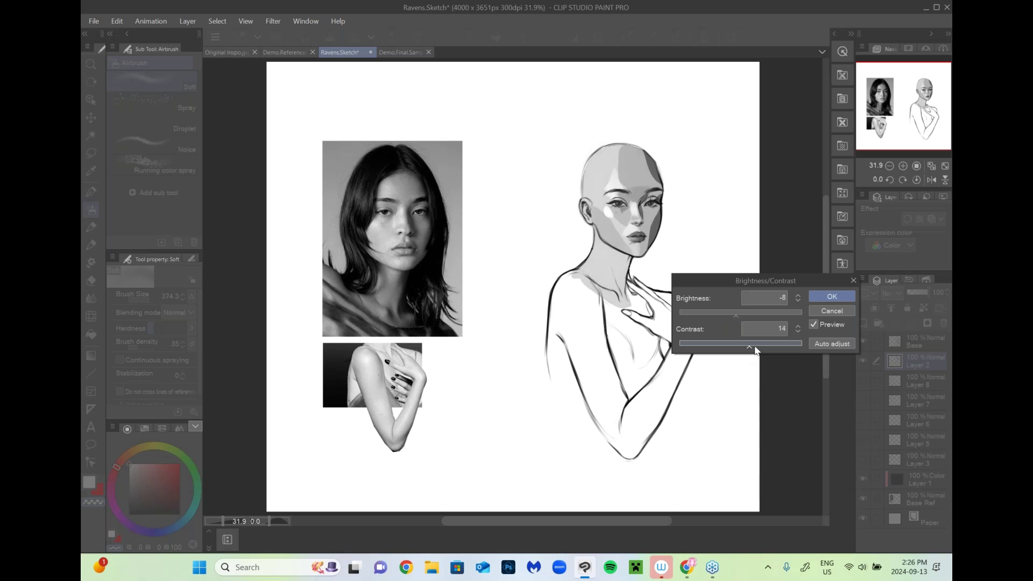
pyautogui.click(735, 316)
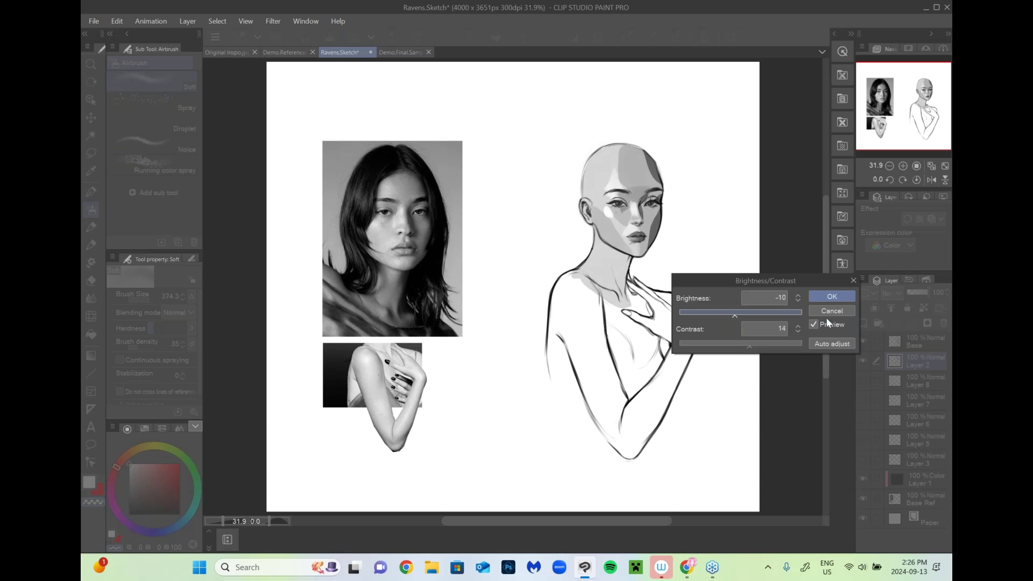
pyautogui.click(814, 324)
pyautogui.click(832, 311)
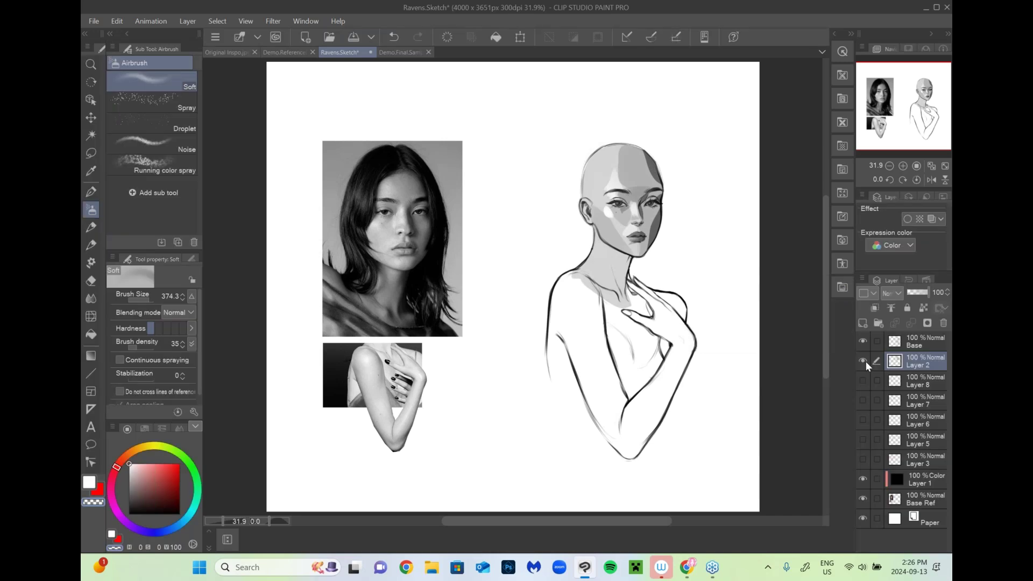
pyautogui.click(864, 362)
pyautogui.click(866, 356)
# Step: Sample the mid and light greys from the sketch's face for the Kuro Sketch brush and set its size to 203.5
pyautogui.click(89, 243)
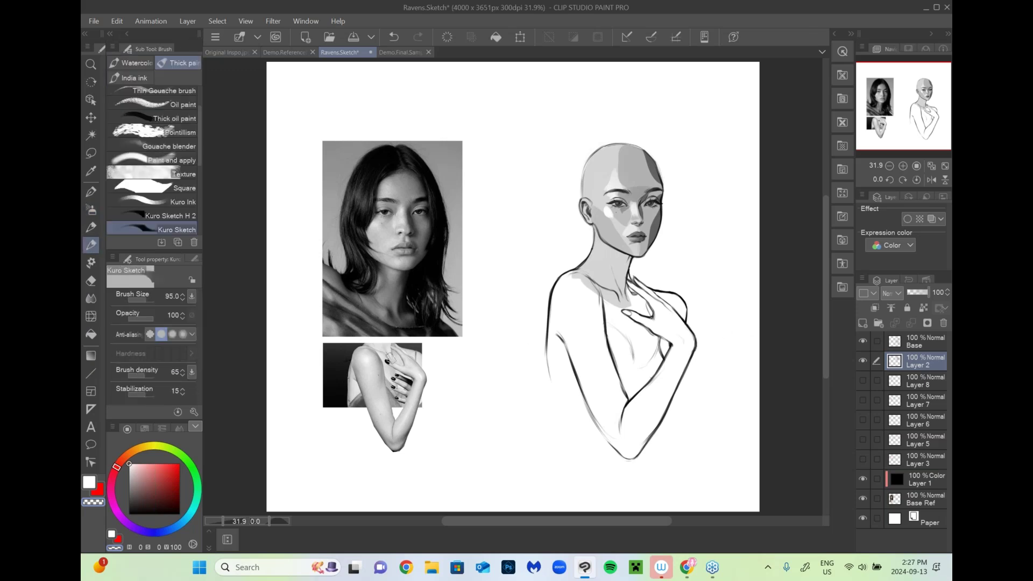
pyautogui.keyDown('alt'); pyautogui.click(653, 214); pyautogui.keyUp('alt')
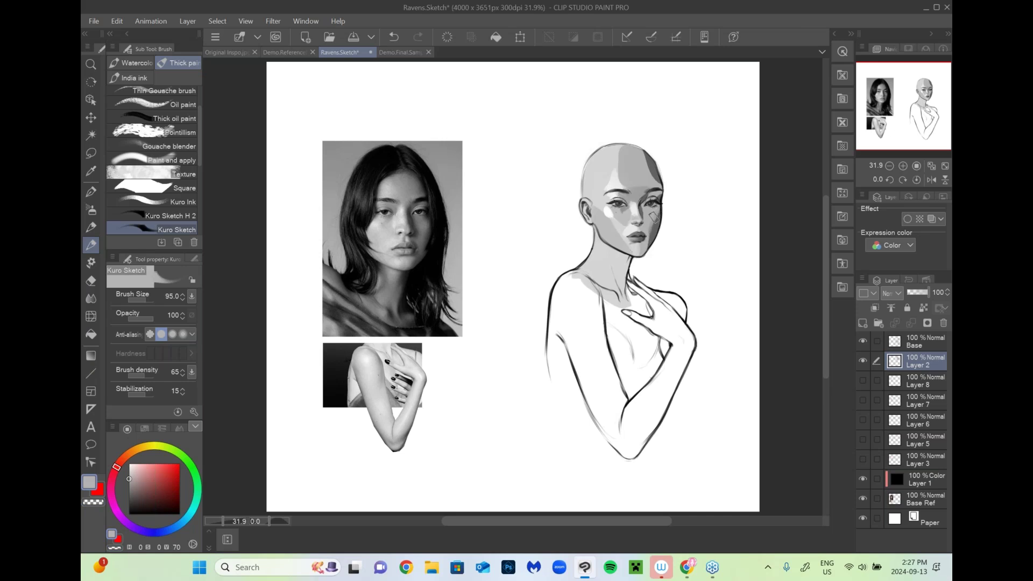
pyautogui.keyDown('alt'); pyautogui.click(620, 226); pyautogui.keyUp('alt')
pyautogui.click(149, 300)
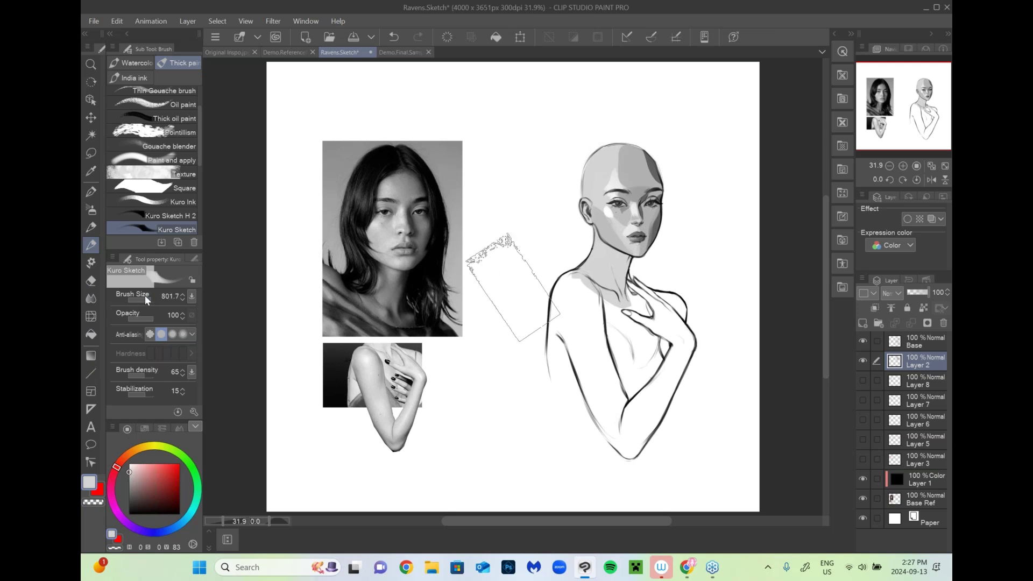
pyautogui.click(147, 299)
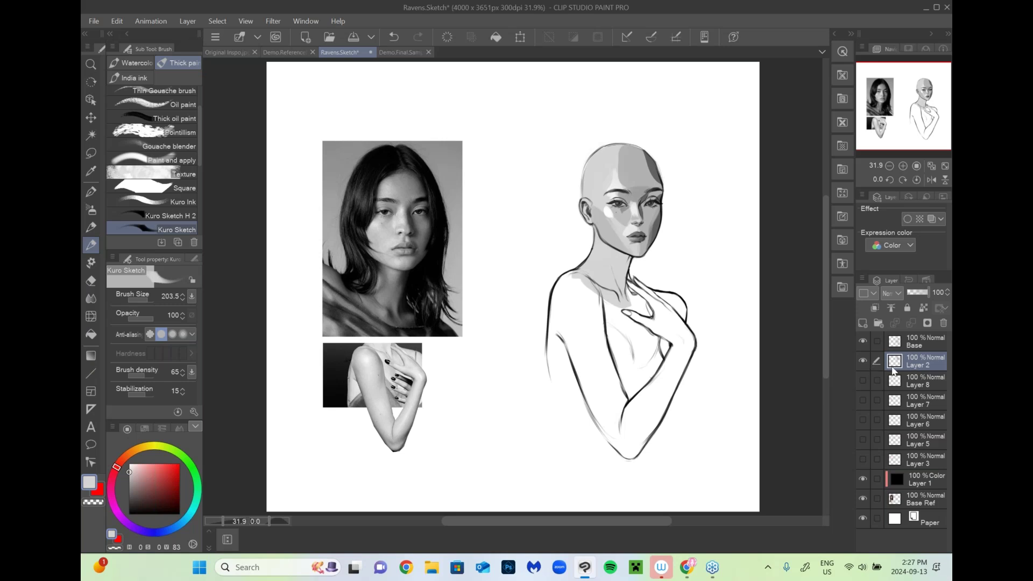
# Step: Hide the sketch's grey shading and select the long-haired portrait's layer on the Demo.ReferenceBoard canvas
pyautogui.click(863, 342)
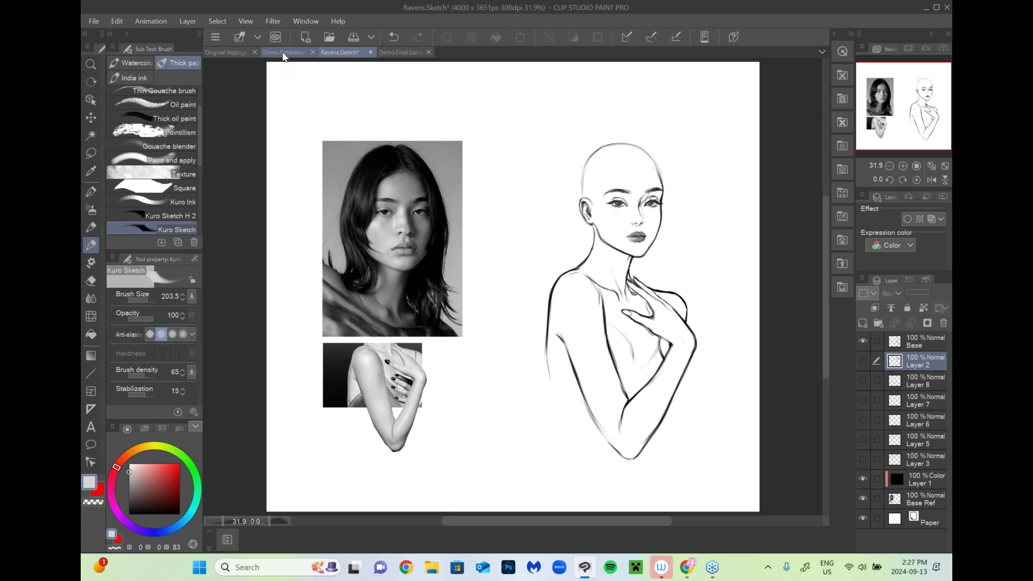
pyautogui.click(283, 54)
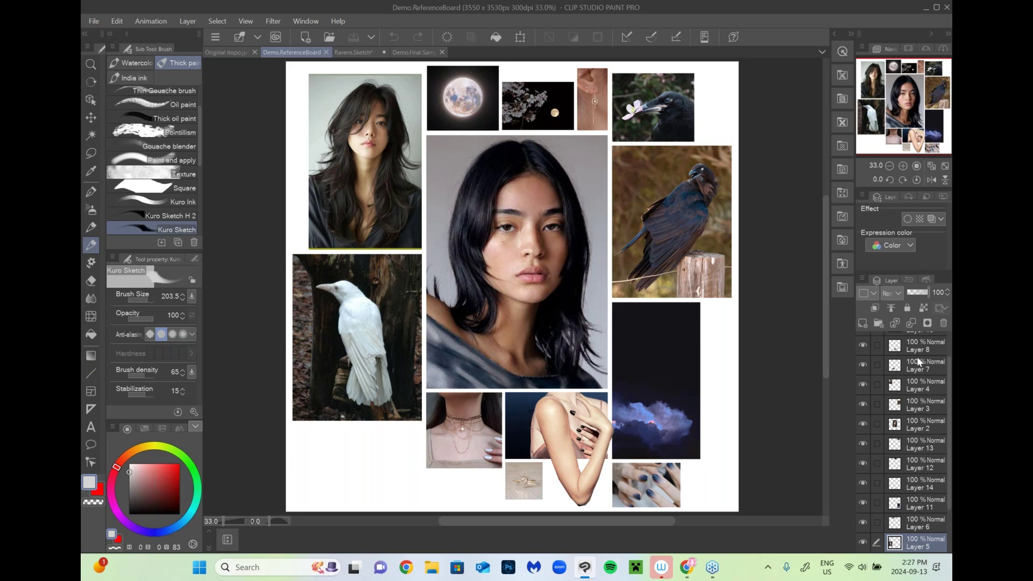
pyautogui.keyDown('ctrl'); pyautogui.keyDown('shift'); pyautogui.click(383, 179); pyautogui.keyUp('shift'); pyautogui.keyUp('ctrl')
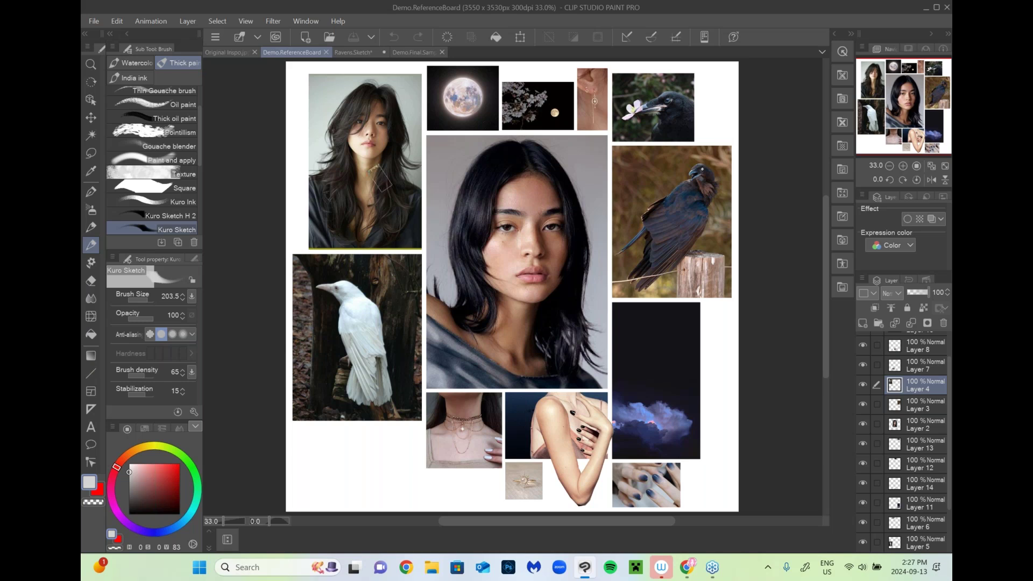
pyautogui.click(864, 386)
pyautogui.click(866, 389)
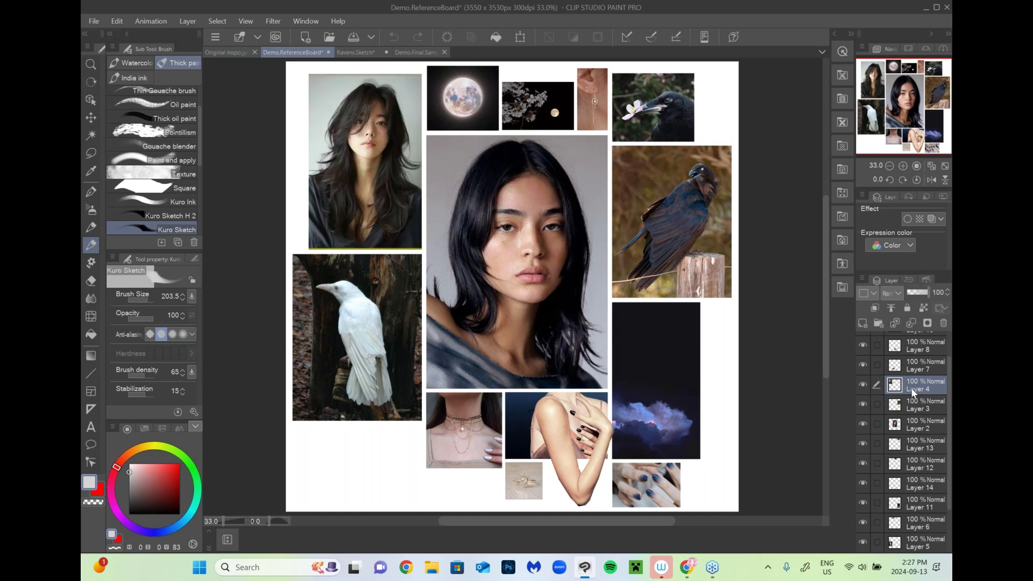
# Step: Copy the long-haired portrait into Ravens.Sketch and hide the previous reference photos with their desaturating colour layer
pyautogui.hotkey('ctrl', 'c')
pyautogui.click(361, 51)
pyautogui.hotkey('ctrl', 'v')
pyautogui.click(862, 518)
pyautogui.click(863, 499)
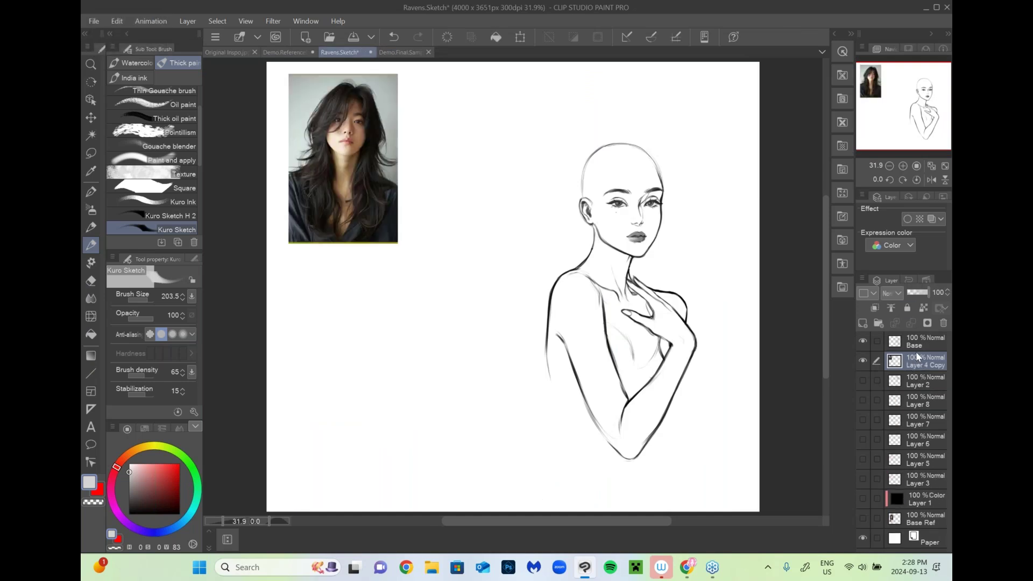
# Step: Scale the pasted portrait to 169% and place it beside the line-art figure
pyautogui.hotkey('ctrl', 't')
pyautogui.moveTo(399, 243); pyautogui.dragTo(470, 360)
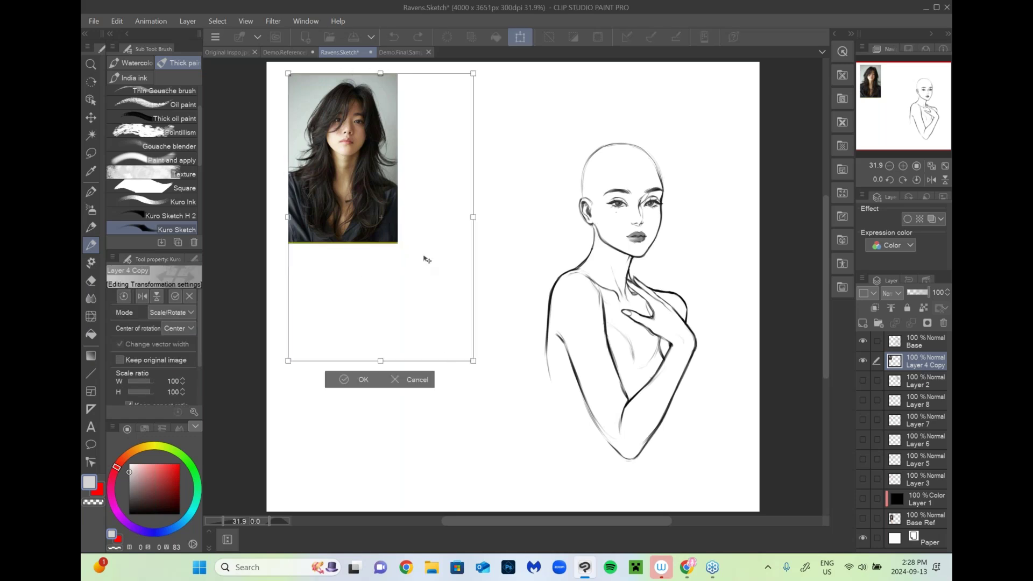
pyautogui.moveTo(425, 258); pyautogui.dragTo(439, 315)
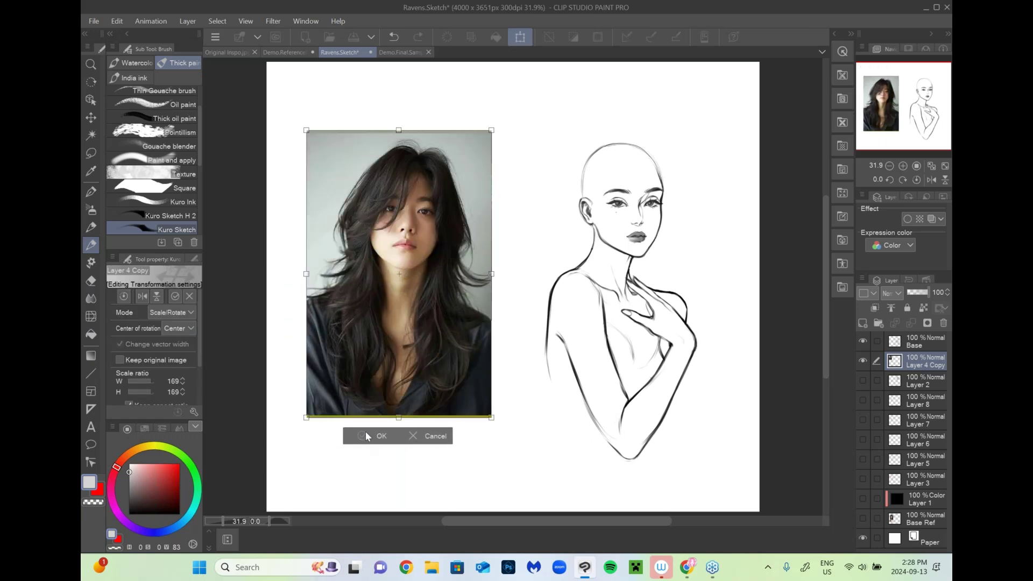
pyautogui.click(375, 435)
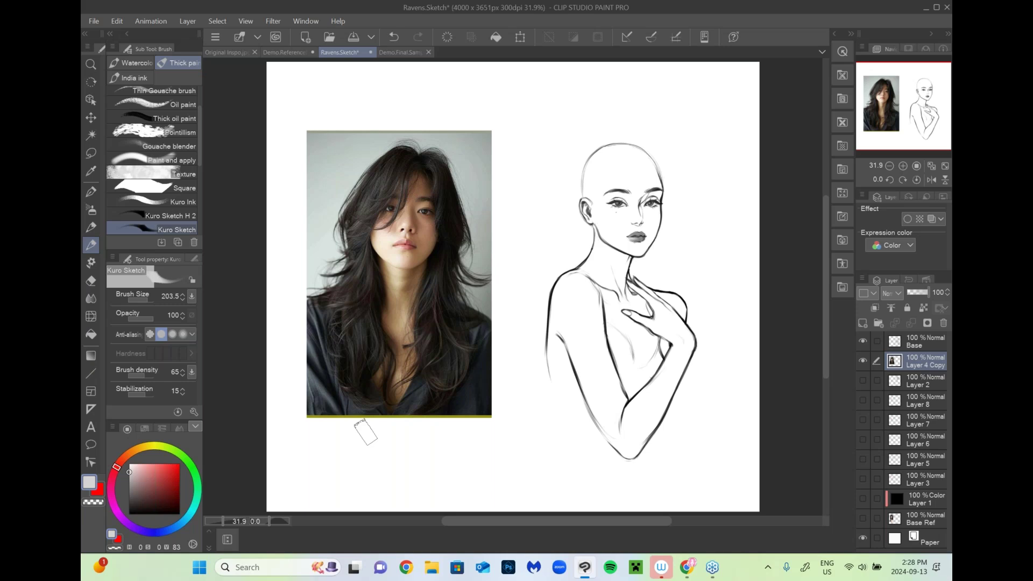
# Step: Move the pasted portrait's layer above the Base line art and pick pure red with a 32.7 brush
pyautogui.press('h')
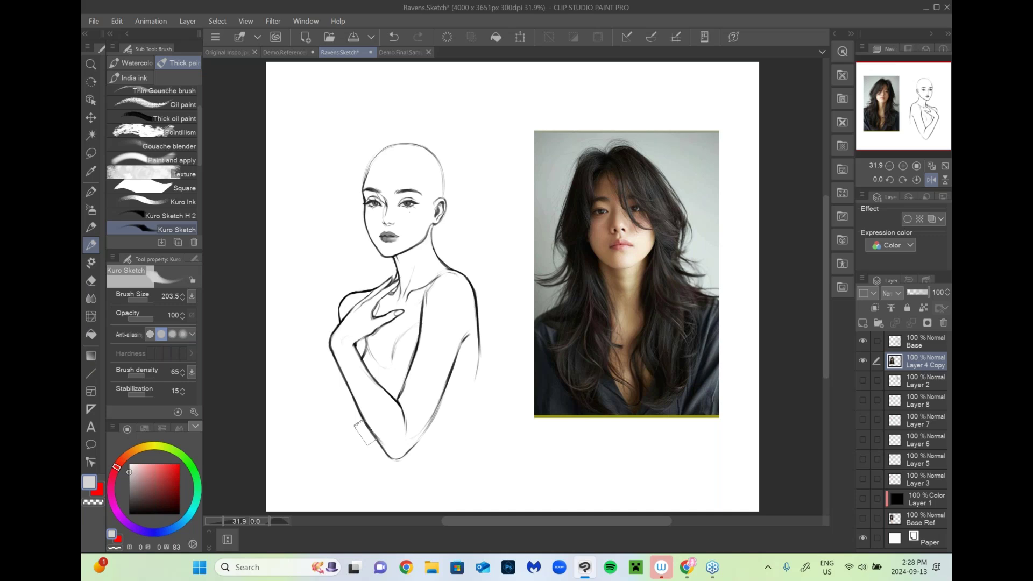
pyautogui.press('h')
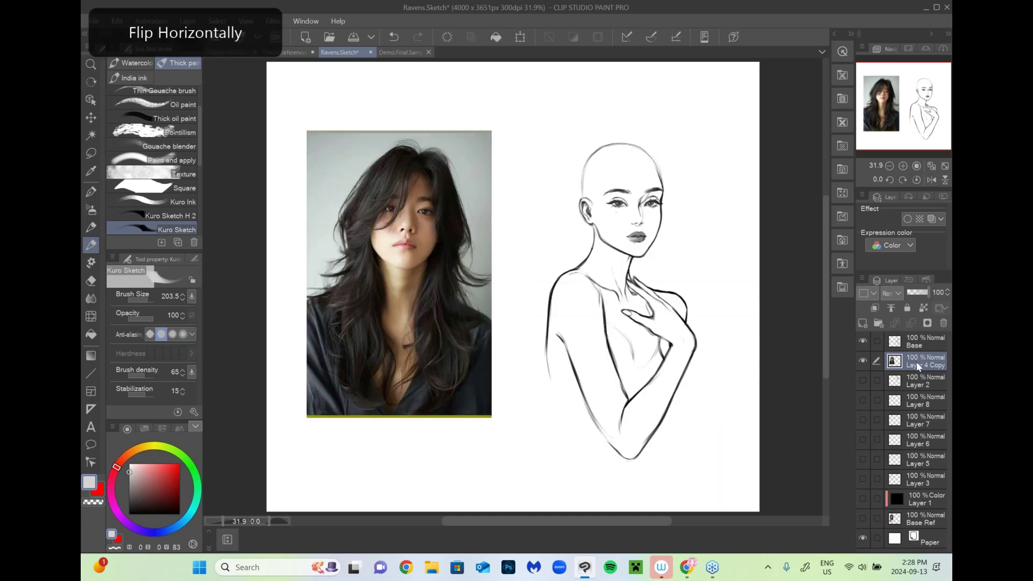
pyautogui.moveTo(918, 356); pyautogui.dragTo(922, 334)
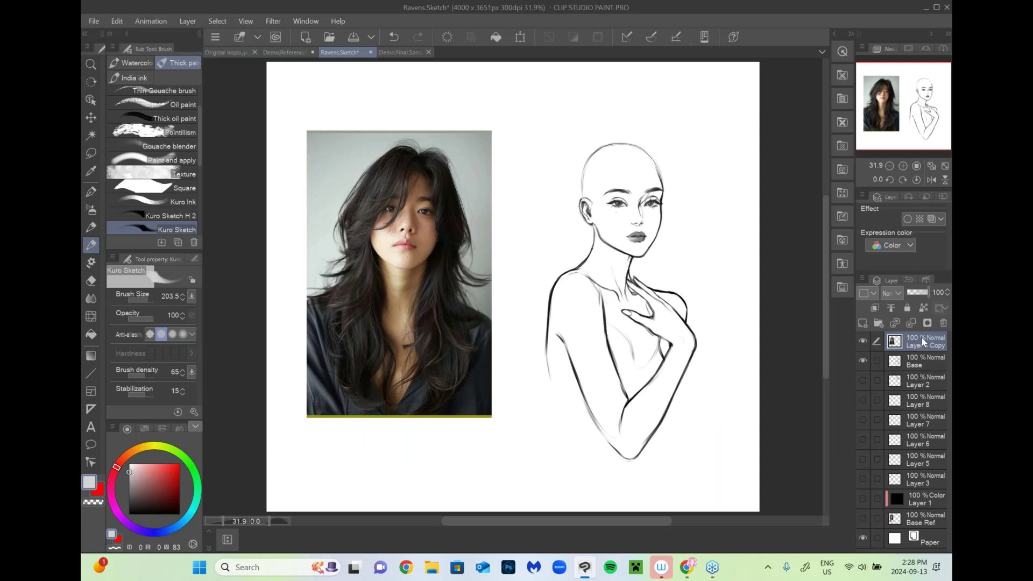
pyautogui.moveTo(157, 484); pyautogui.dragTo(202, 425)
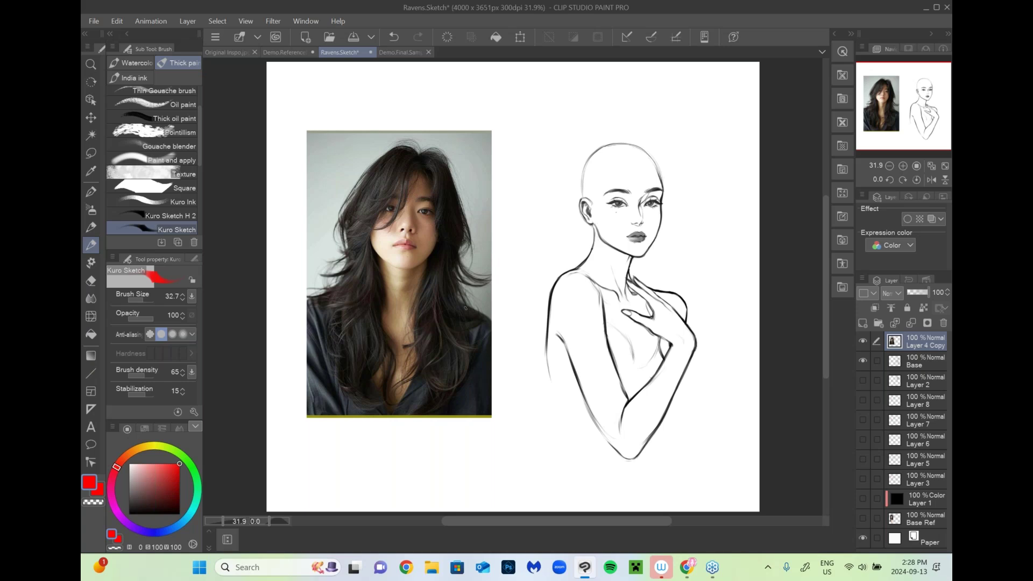
# Step: Apply a Gaussian blur with a strength of 110.29 to the long-haired portrait
pyautogui.click(274, 20)
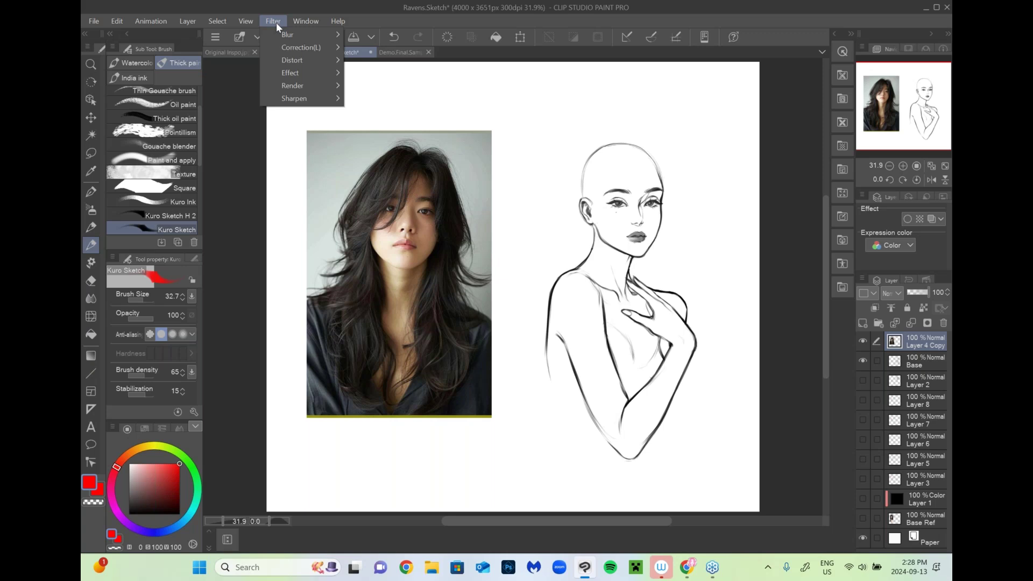
pyautogui.moveTo(303, 39)
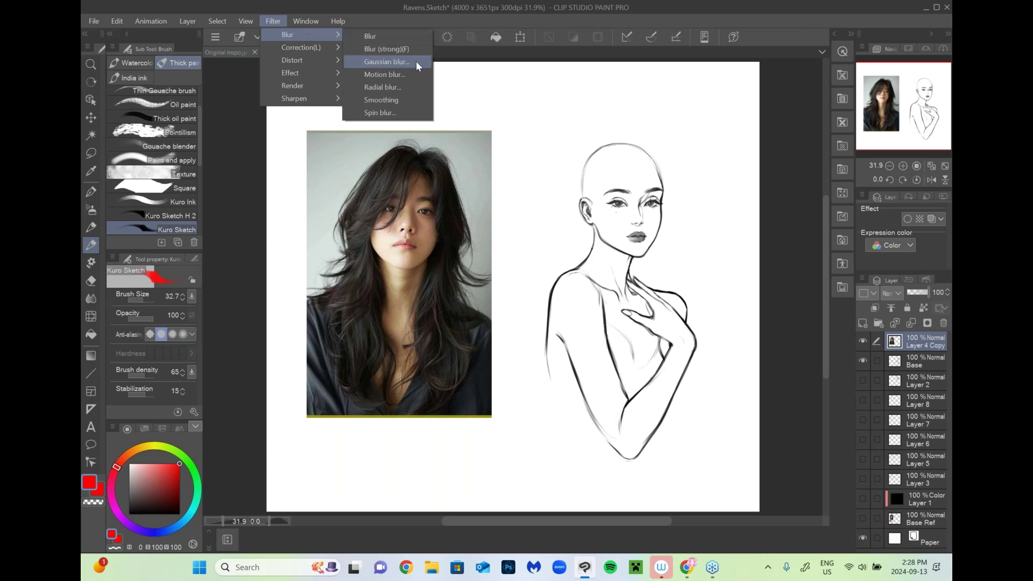
pyautogui.click(387, 62)
pyautogui.moveTo(605, 314); pyautogui.dragTo(730, 319)
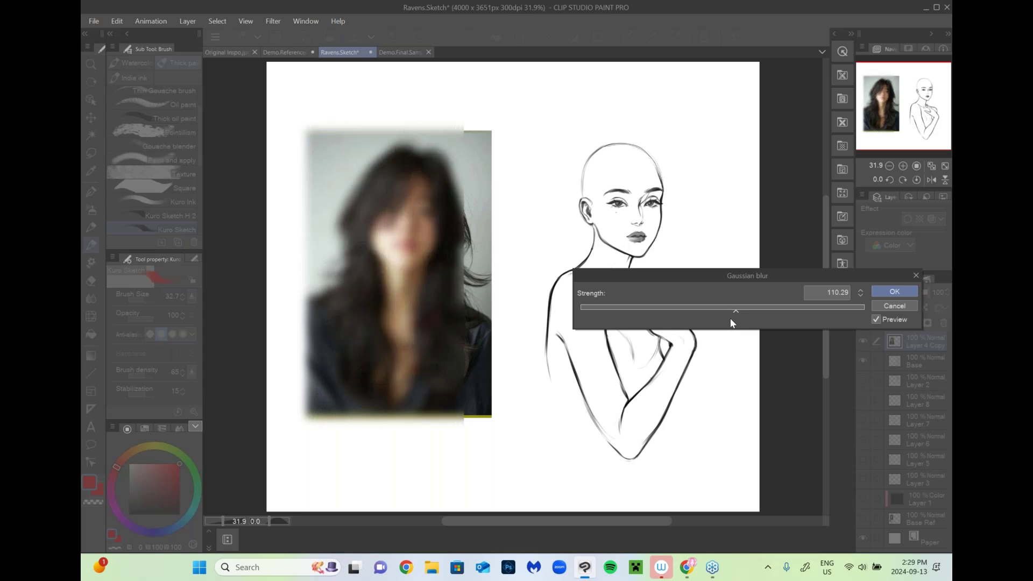
pyautogui.click(895, 293)
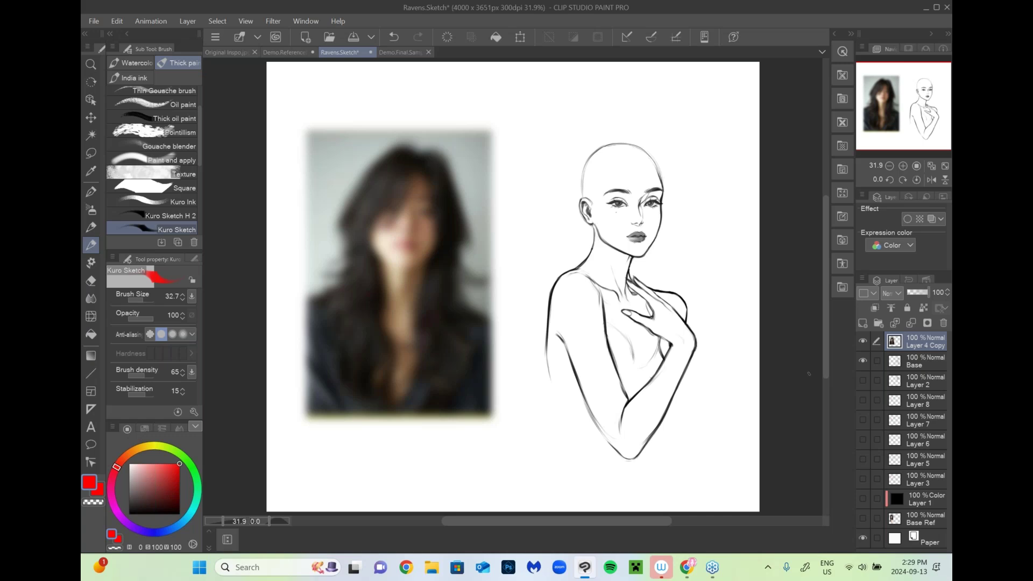
# Step: Lower the Base line art to 50% opacity, add a new layer above it, and select the blurred portrait's layer
pyautogui.click(913, 363)
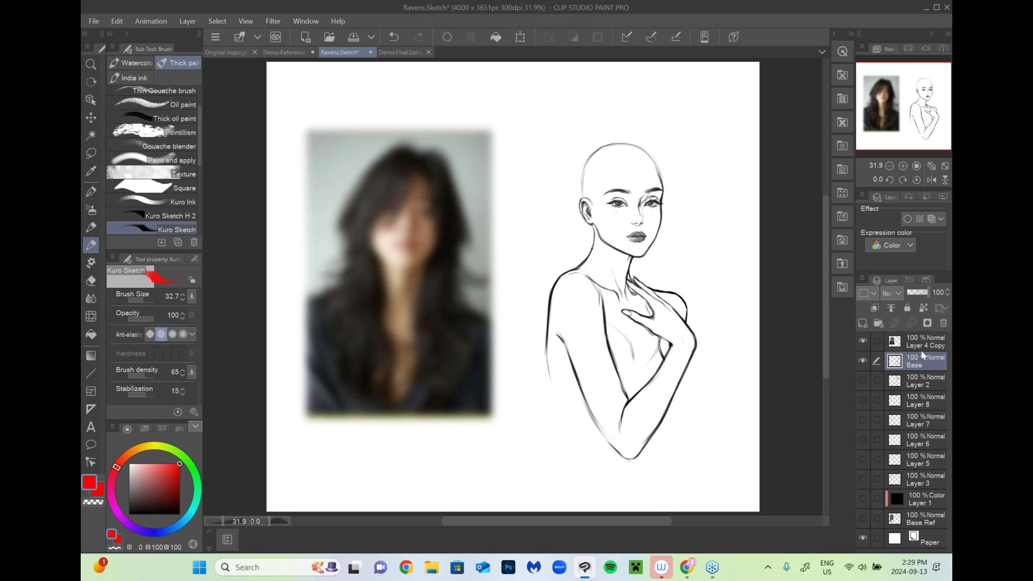
pyautogui.click(919, 294)
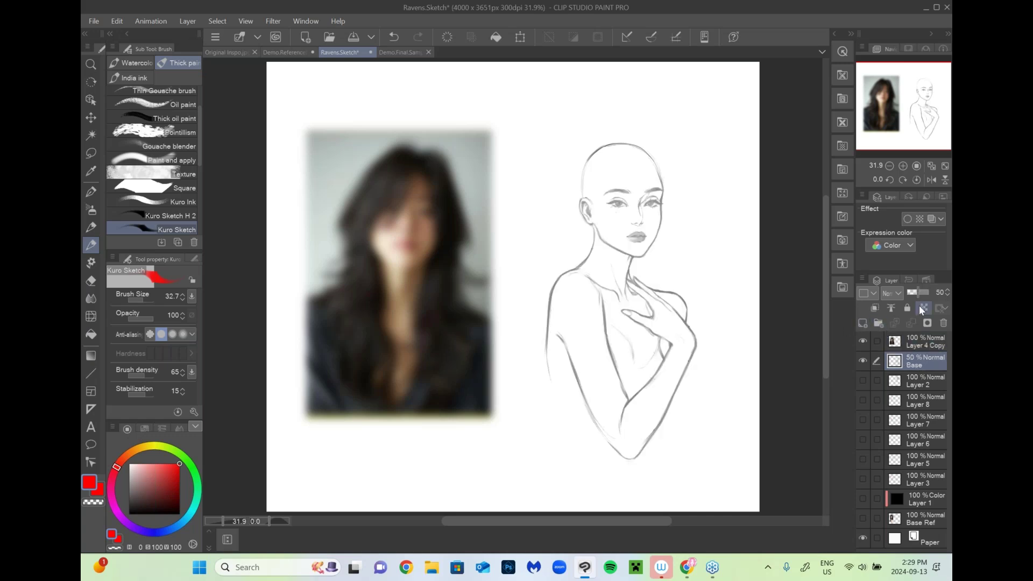
pyautogui.click(863, 323)
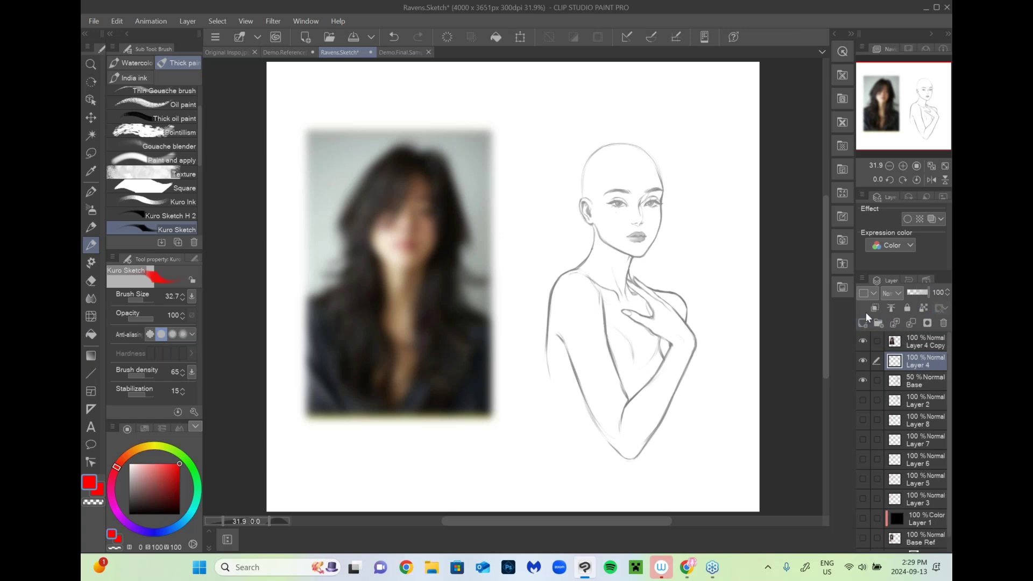
pyautogui.click(927, 337)
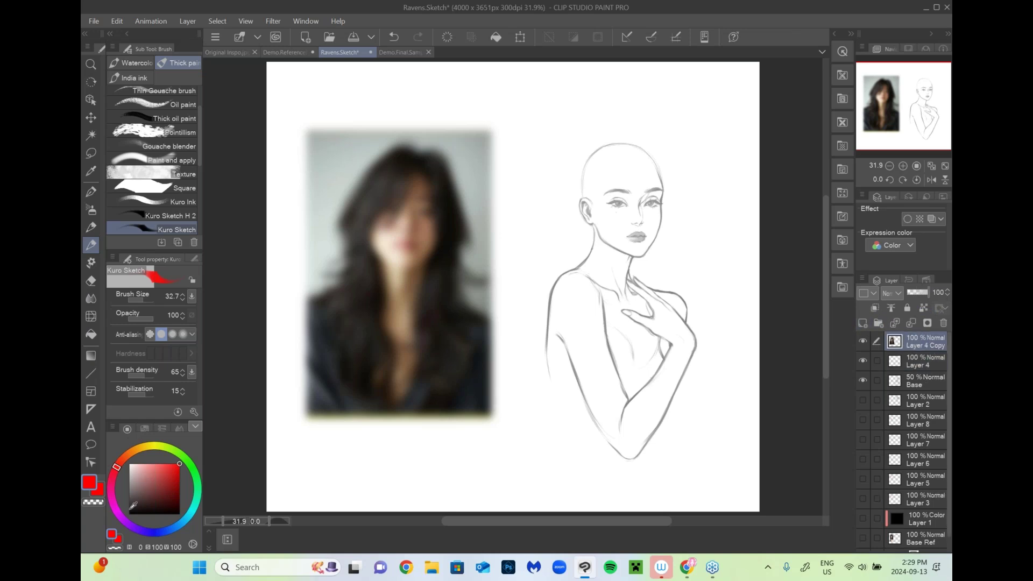
# Step: Add a new layer above the blurred portrait and trace its hair silhouette, inner edges and fringe with red strokes
pyautogui.click(863, 323)
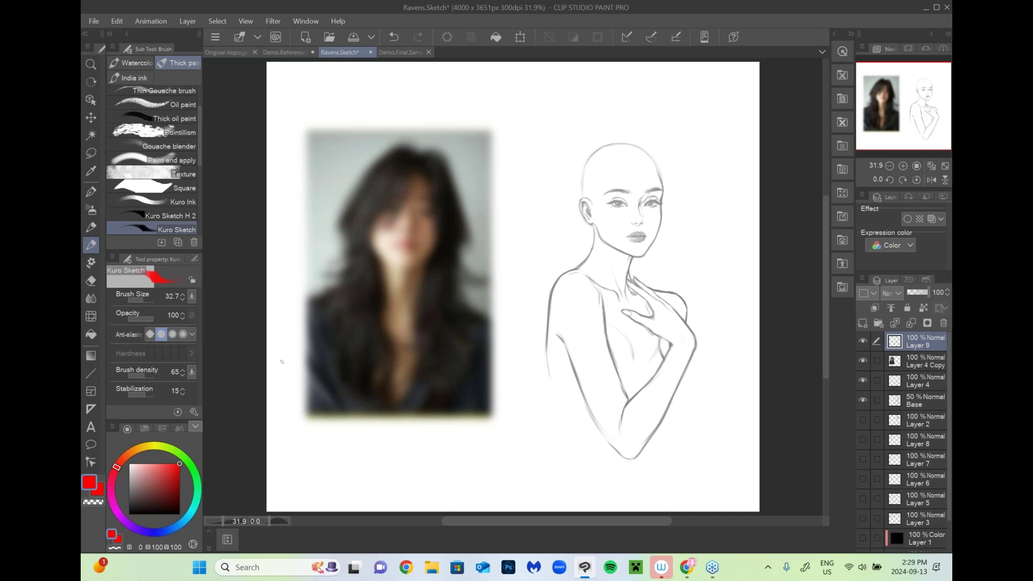
pyautogui.moveTo(357, 194)
pyautogui.mouseDown()
pyautogui.moveTo(402, 138)
pyautogui.moveTo(419, 156)
pyautogui.moveTo(440, 156)
pyautogui.moveTo(468, 232)
pyautogui.mouseUp()
pyautogui.moveTo(352, 243); pyautogui.dragTo(347, 282)
pyautogui.moveTo(457, 244); pyautogui.dragTo(455, 295)
pyautogui.moveTo(347, 280); pyautogui.dragTo(364, 385)
pyautogui.moveTo(375, 258); pyautogui.dragTo(387, 365)
pyautogui.moveTo(429, 262)
pyautogui.mouseDown()
pyautogui.moveTo(418, 313)
pyautogui.moveTo(466, 305)
pyautogui.moveTo(442, 367)
pyautogui.mouseUp()
pyautogui.moveTo(417, 165); pyautogui.dragTo(370, 196)
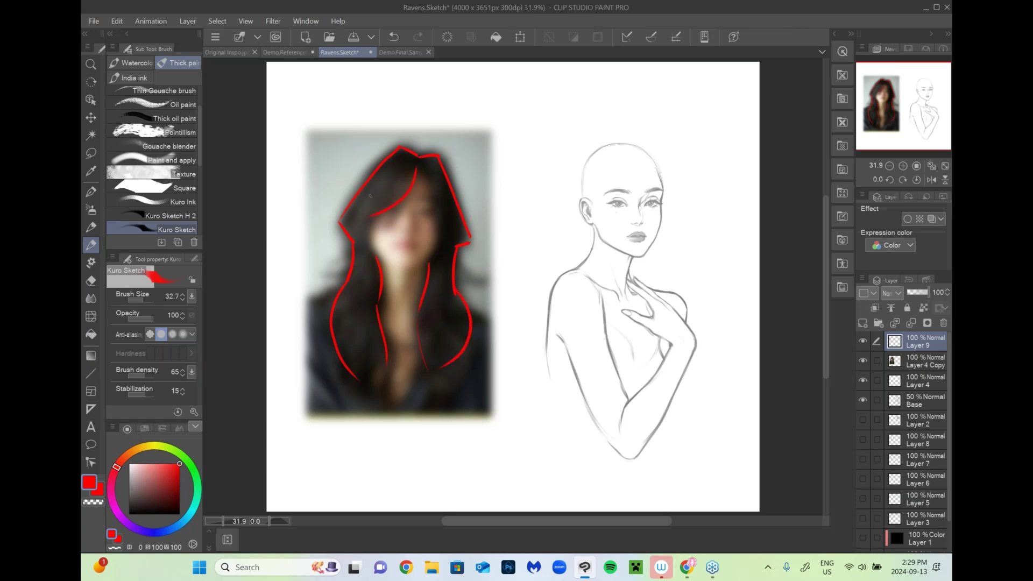
pyautogui.moveTo(427, 174); pyautogui.dragTo(446, 223)
# Step: On Layer 4, sketch the hair outline in black at brush size 70 from the figure's crown down past the near shoulder
pyautogui.click(919, 382)
pyautogui.click(152, 493)
pyautogui.moveTo(140, 505); pyautogui.dragTo(129, 515)
pyautogui.moveTo(145, 301); pyautogui.dragTo(140, 300)
pyautogui.moveTo(605, 134); pyautogui.dragTo(620, 143)
pyautogui.moveTo(141, 299); pyautogui.dragTo(150, 300)
pyautogui.moveTo(606, 135)
pyautogui.mouseDown()
pyautogui.moveTo(561, 187)
pyautogui.moveTo(591, 145)
pyautogui.moveTo(563, 175)
pyautogui.moveTo(547, 218)
pyautogui.moveTo(590, 151)
pyautogui.moveTo(555, 218)
pyautogui.mouseUp()
pyautogui.moveTo(554, 218)
pyautogui.mouseDown()
pyautogui.moveTo(575, 237)
pyautogui.moveTo(526, 348)
pyautogui.moveTo(531, 324)
pyautogui.moveTo(537, 365)
pyautogui.moveTo(551, 374)
pyautogui.moveTo(555, 276)
pyautogui.moveTo(529, 317)
pyautogui.mouseUp()
pyautogui.moveTo(547, 279); pyautogui.dragTo(525, 324)
pyautogui.moveTo(545, 368); pyautogui.dragTo(564, 377)
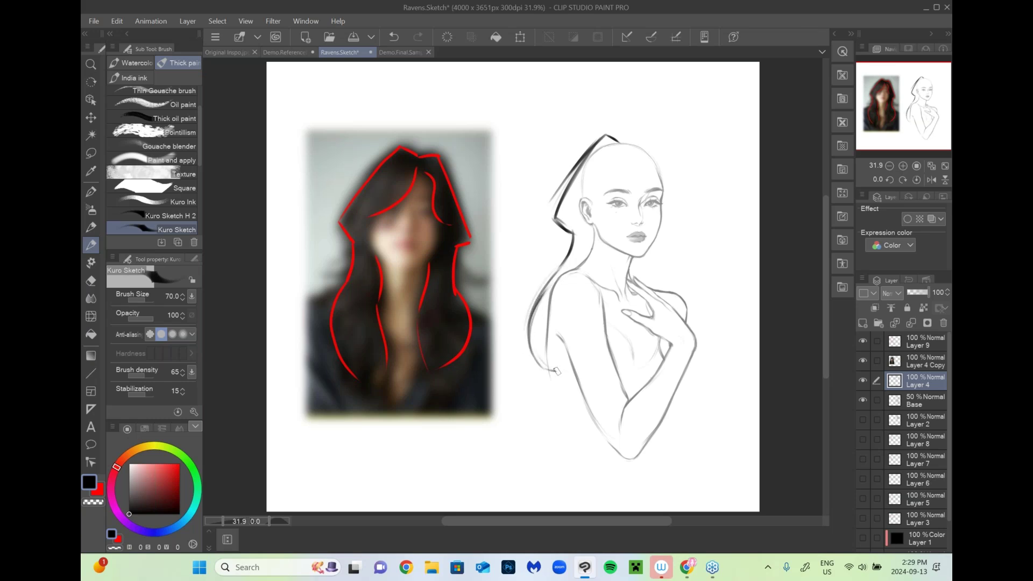
# Step: Sketch the hair contour on the figure's far side, the inner locks over the near shoulder, and the fringe
pyautogui.moveTo(630, 134)
pyautogui.mouseDown()
pyautogui.moveTo(619, 145)
pyautogui.moveTo(632, 135)
pyautogui.moveTo(654, 153)
pyautogui.moveTo(693, 217)
pyautogui.moveTo(663, 269)
pyautogui.mouseUp()
pyautogui.moveTo(670, 234)
pyautogui.mouseDown()
pyautogui.moveTo(661, 280)
pyautogui.moveTo(704, 325)
pyautogui.moveTo(692, 370)
pyautogui.mouseUp()
pyautogui.hotkey('ctrl', 'z')
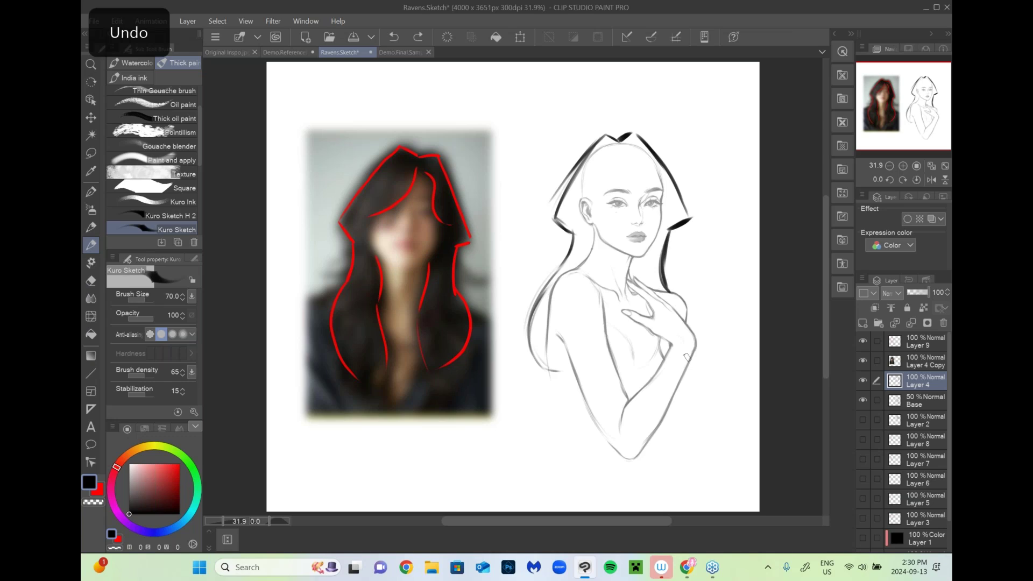
pyautogui.moveTo(594, 231); pyautogui.dragTo(619, 308)
pyautogui.moveTo(579, 246)
pyautogui.mouseDown()
pyautogui.moveTo(612, 317)
pyautogui.moveTo(607, 336)
pyautogui.mouseUp()
pyautogui.moveTo(638, 152)
pyautogui.mouseDown()
pyautogui.moveTo(624, 173)
pyautogui.moveTo(563, 200)
pyautogui.moveTo(658, 186)
pyautogui.moveTo(676, 209)
pyautogui.mouseUp()
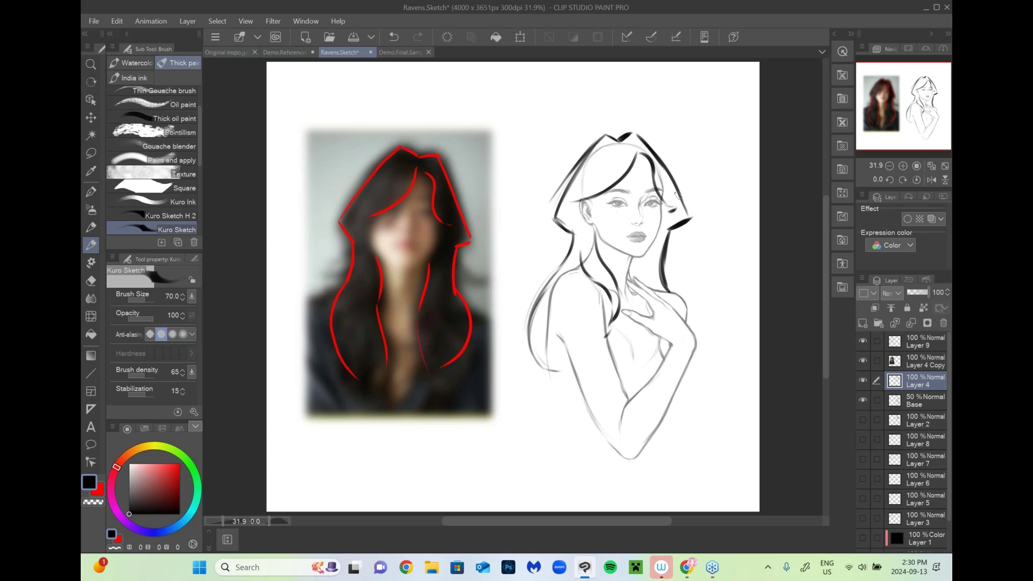
# Step: Reshape the hair outline beside the face with Liquify at brush size 591.1, checking it in a mirrored view
pyautogui.click(91, 316)
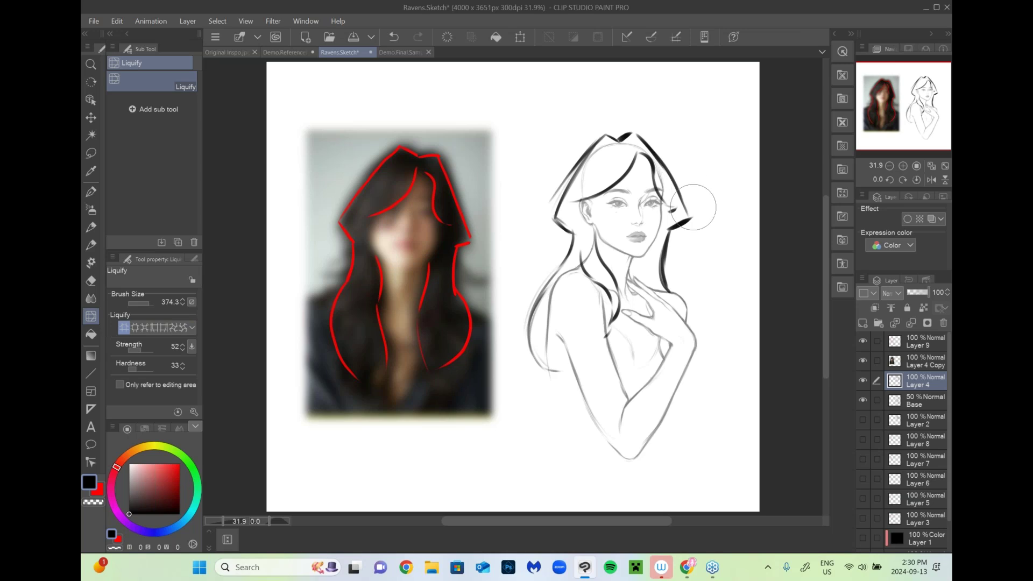
pyautogui.click(149, 303)
pyautogui.moveTo(694, 181); pyautogui.dragTo(688, 170)
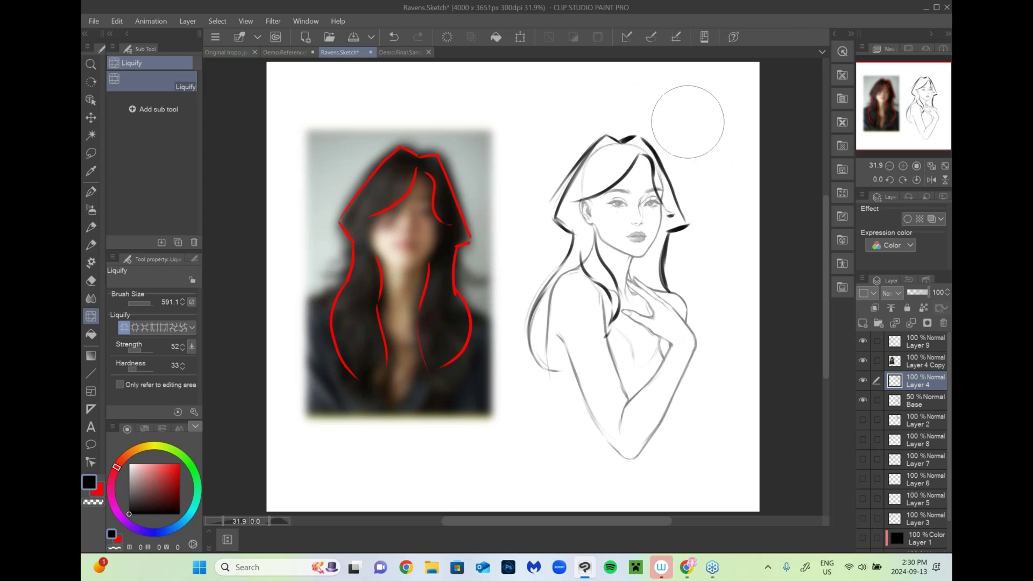
pyautogui.press('h')
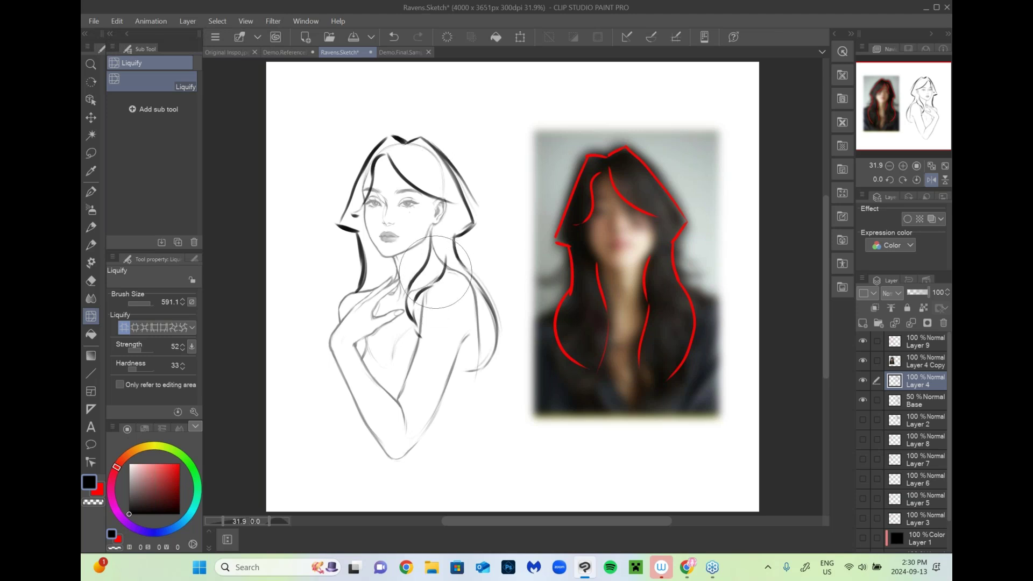
pyautogui.press('h')
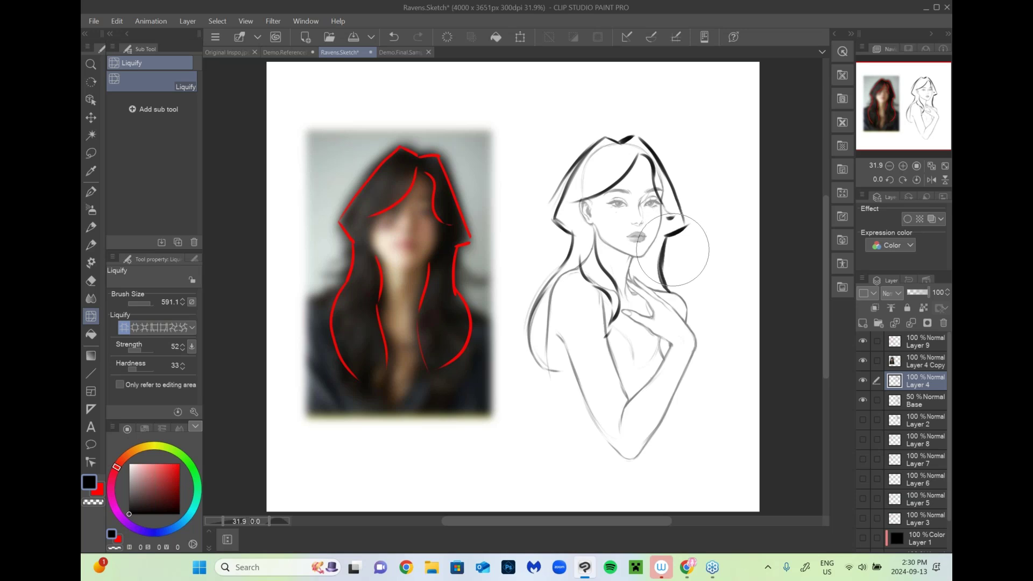
pyautogui.moveTo(672, 250); pyautogui.dragTo(690, 237)
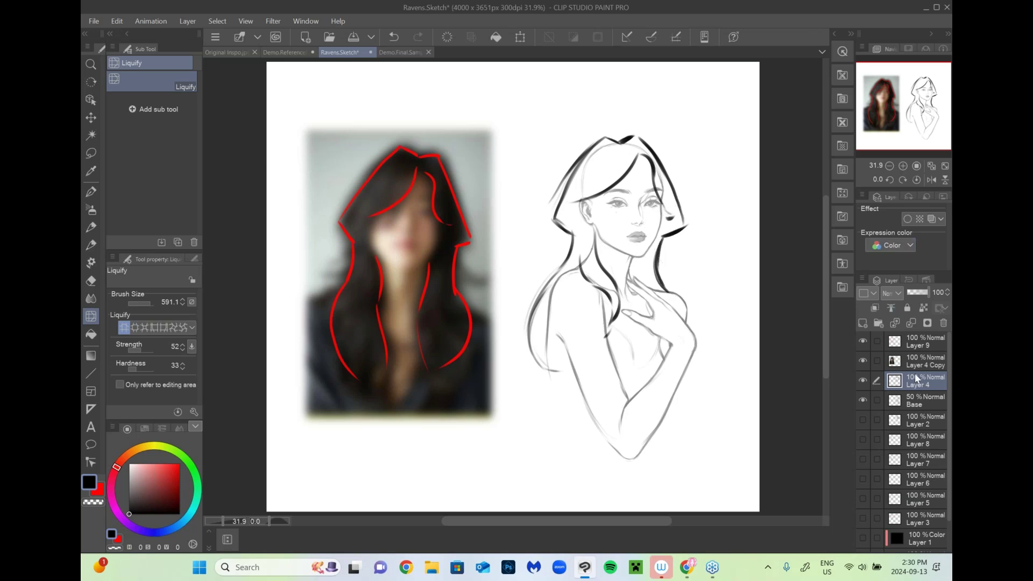
# Step: Add a new layer above Layer 4 and lower the rough hair outline on Layer 4 to 54% opacity
pyautogui.click(863, 323)
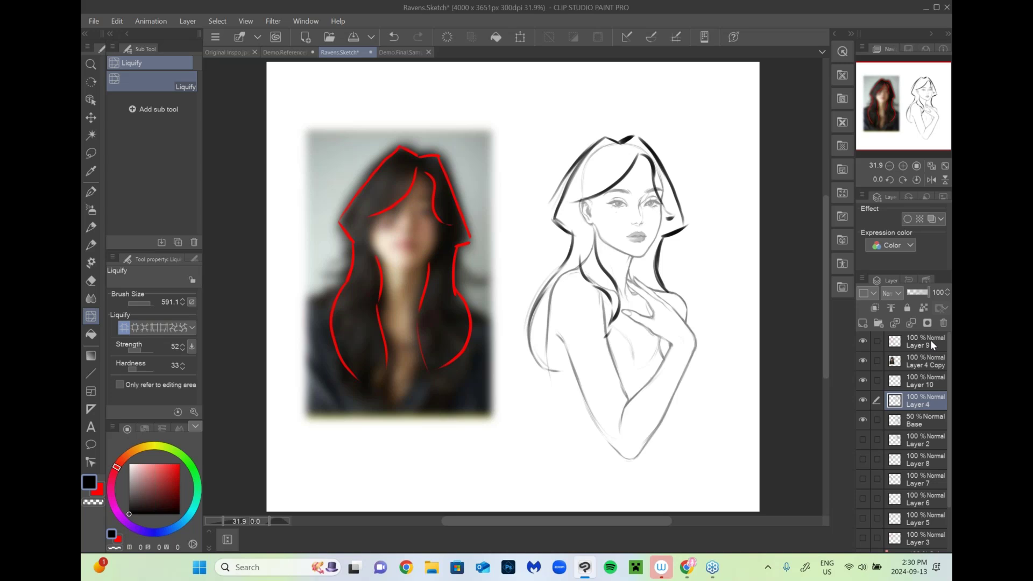
pyautogui.moveTo(923, 293); pyautogui.dragTo(925, 284)
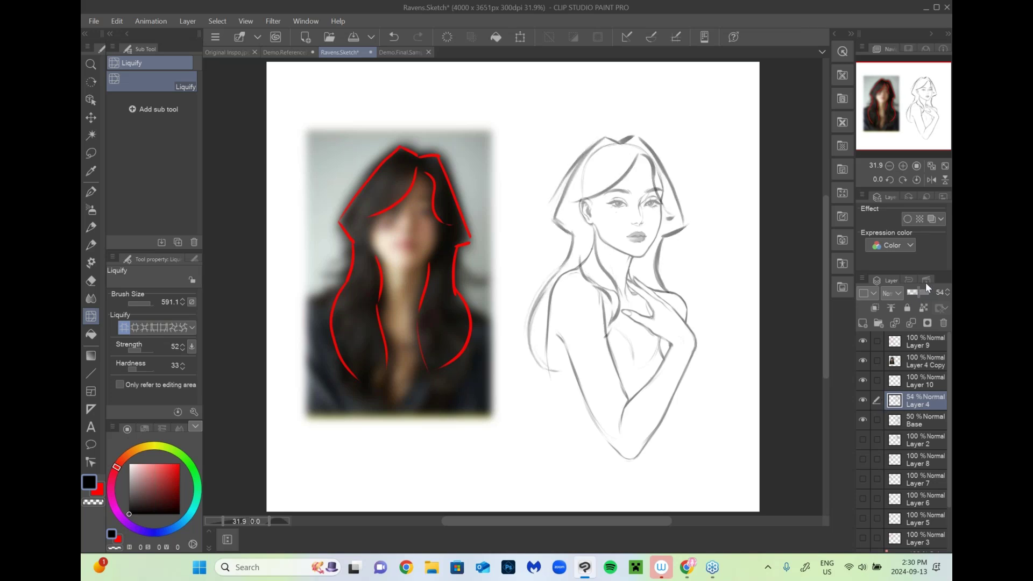
# Step: Paste the sharp portrait above the blurred one, scale it to 192% to cover it, and hide the red outline on Layer 9
pyautogui.click(919, 357)
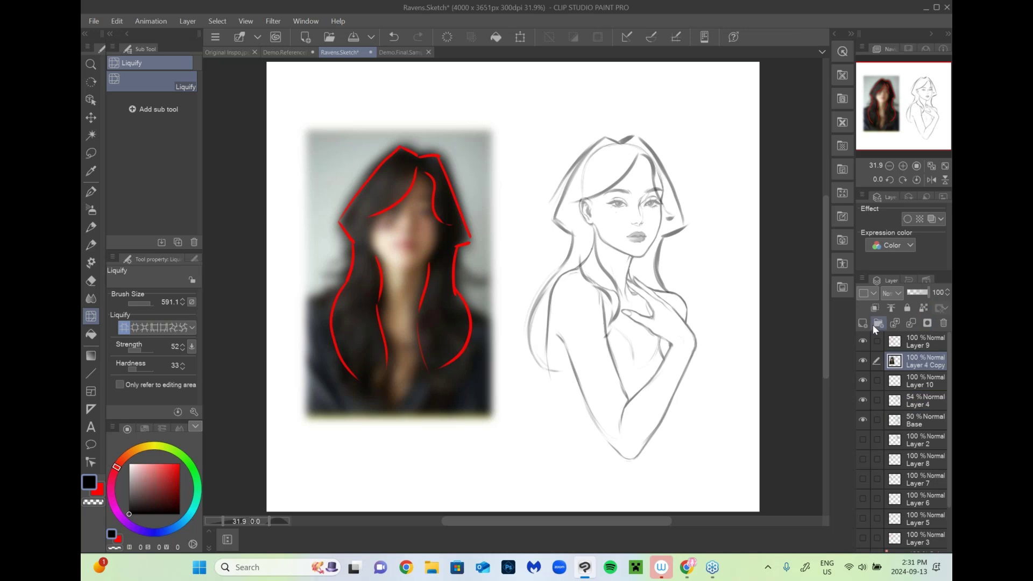
pyautogui.hotkey('ctrl', 'v')
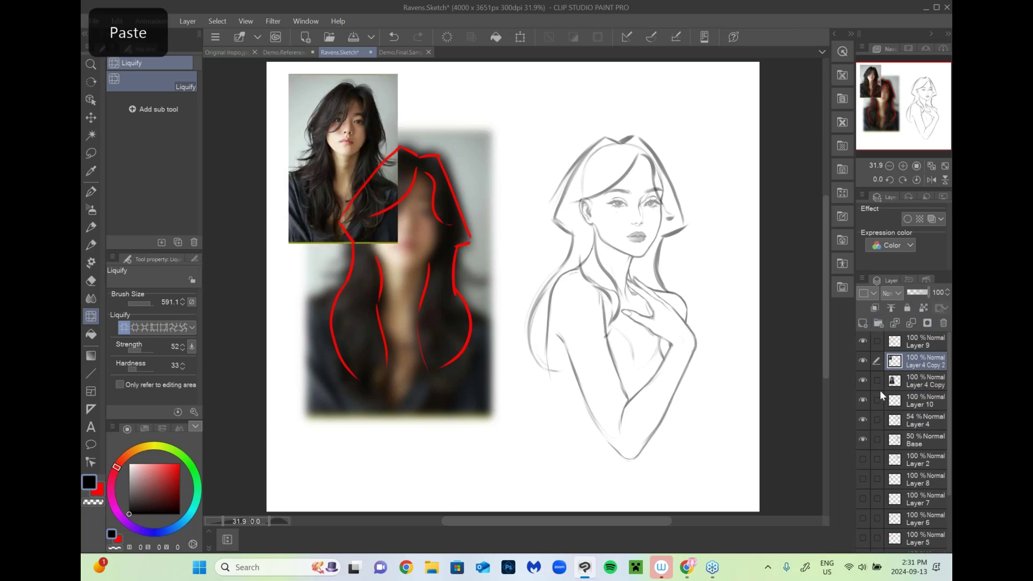
pyautogui.hotkey('ctrl', 't')
pyautogui.moveTo(402, 275); pyautogui.dragTo(466, 351)
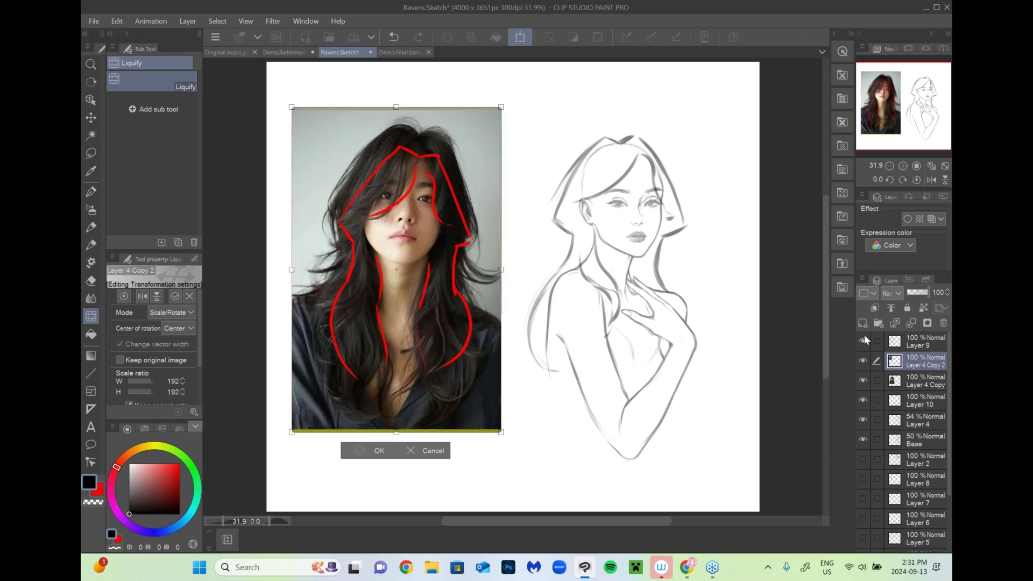
pyautogui.click(863, 340)
# Step: Add a new layer above the sharp portrait and mark the flicked locks on both sides of the neck in red
pyautogui.click(863, 325)
pyautogui.press('x')
pyautogui.click(92, 246)
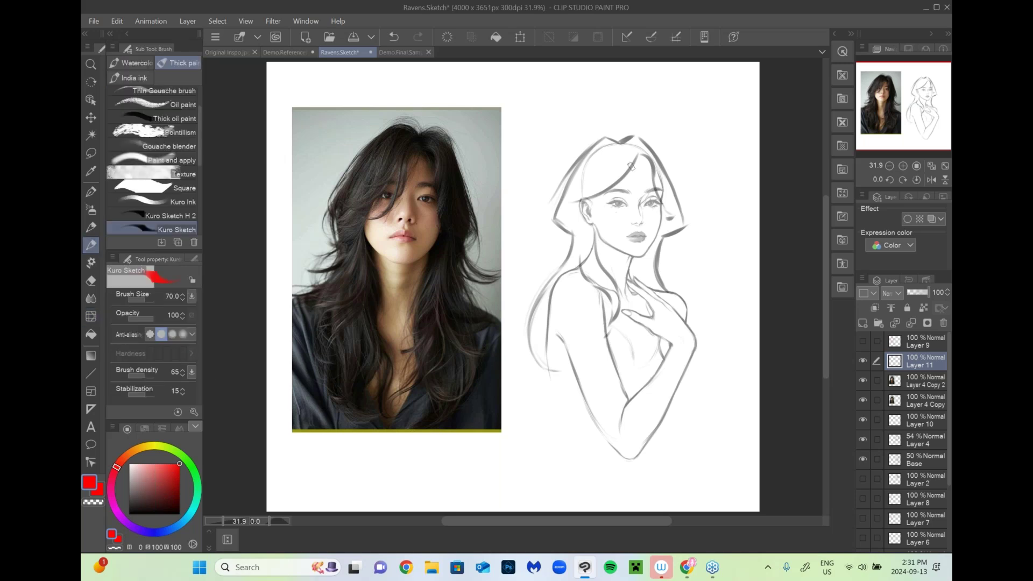
pyautogui.moveTo(356, 262); pyautogui.dragTo(323, 304)
pyautogui.moveTo(454, 257)
pyautogui.mouseDown()
pyautogui.moveTo(462, 313)
pyautogui.moveTo(452, 317)
pyautogui.moveTo(478, 277)
pyautogui.mouseUp()
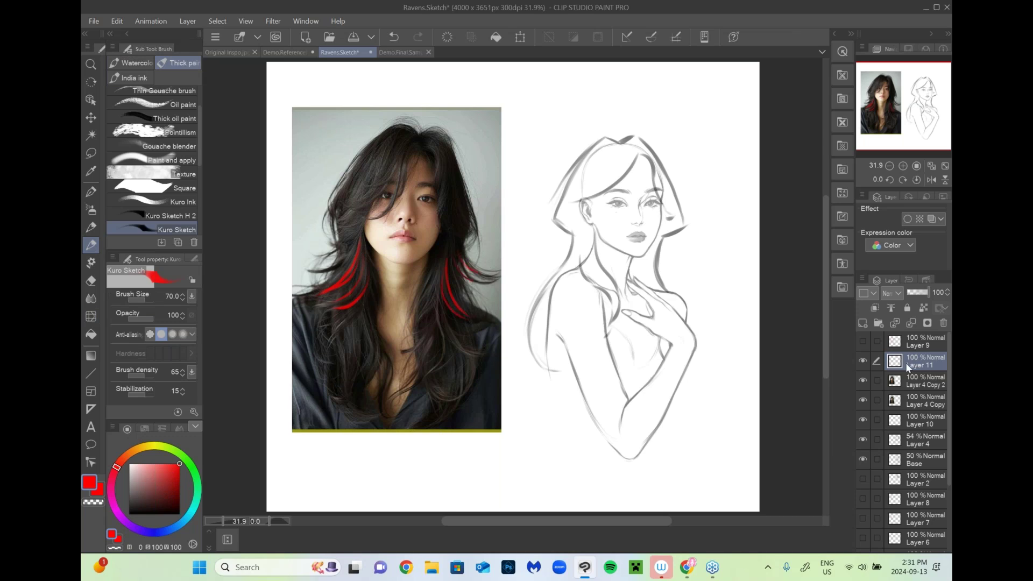
# Step: On Layer 10, draw the fringe strands sweeping from the parting across the figure's forehead in black at brush size 28.1
pyautogui.click(878, 420)
pyautogui.click(863, 420)
pyautogui.click(865, 419)
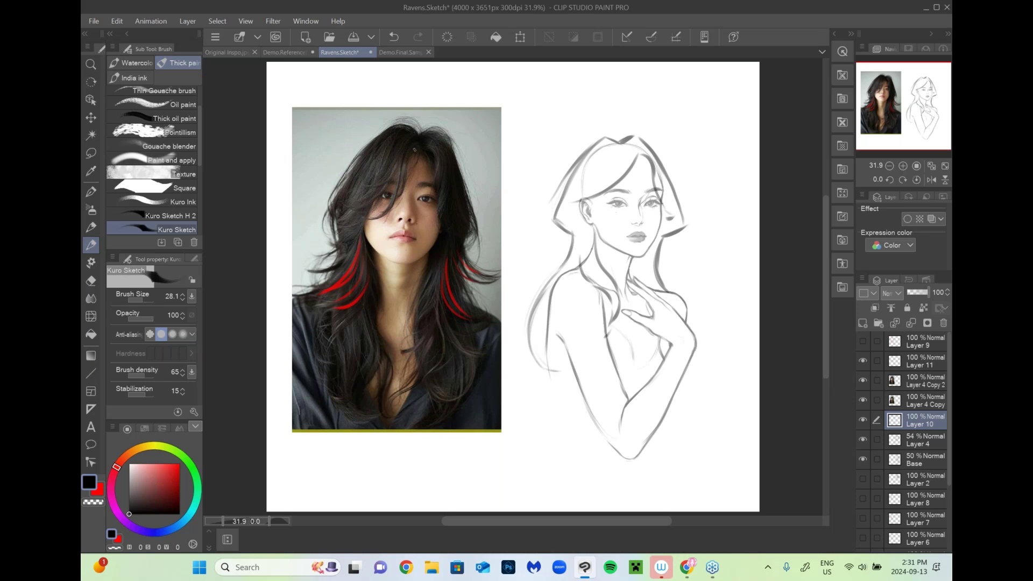
pyautogui.hotkey('ctrl', 'z')
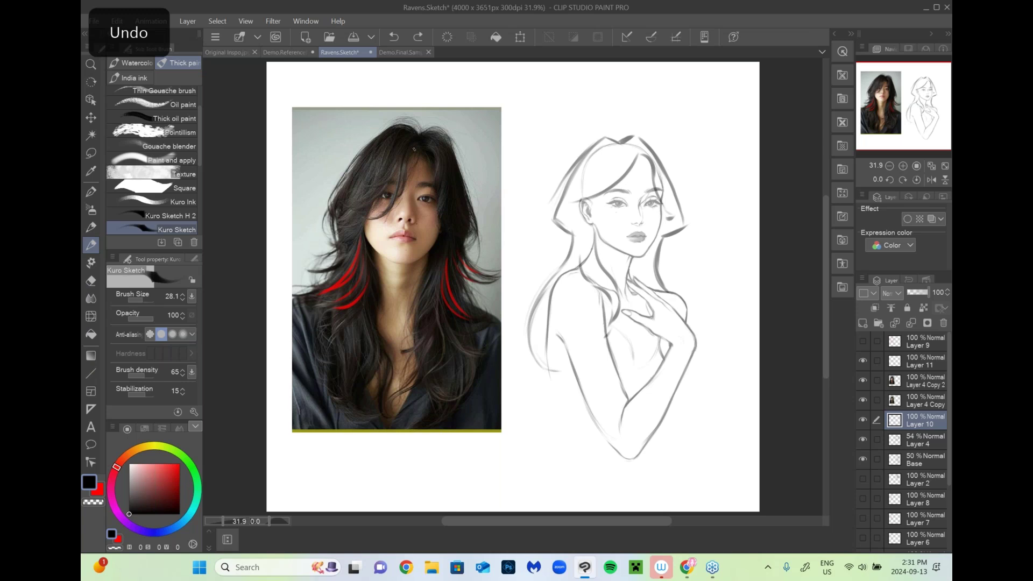
pyautogui.moveTo(643, 153)
pyautogui.mouseDown()
pyautogui.moveTo(635, 196)
pyautogui.moveTo(637, 182)
pyautogui.moveTo(612, 219)
pyautogui.mouseUp()
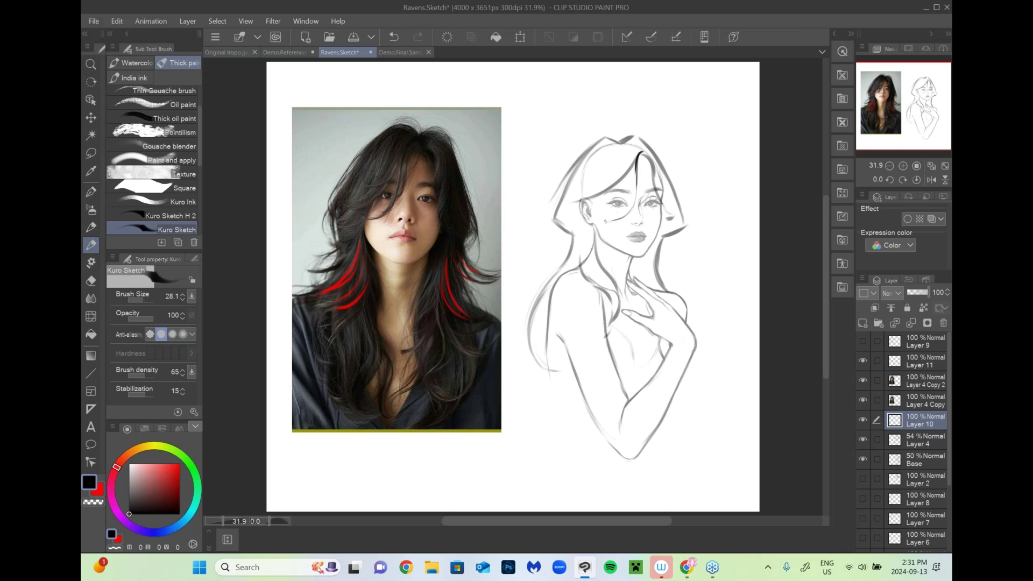
pyautogui.moveTo(636, 157)
pyautogui.mouseDown()
pyautogui.moveTo(628, 210)
pyautogui.moveTo(606, 220)
pyautogui.mouseUp()
pyautogui.moveTo(641, 154)
pyautogui.mouseDown()
pyautogui.moveTo(590, 179)
pyautogui.moveTo(632, 163)
pyautogui.moveTo(609, 182)
pyautogui.moveTo(597, 172)
pyautogui.moveTo(610, 139)
pyautogui.moveTo(614, 186)
pyautogui.moveTo(588, 198)
pyautogui.mouseUp()
pyautogui.moveTo(628, 175)
pyautogui.mouseDown()
pyautogui.moveTo(617, 191)
pyautogui.moveTo(575, 200)
pyautogui.mouseUp()
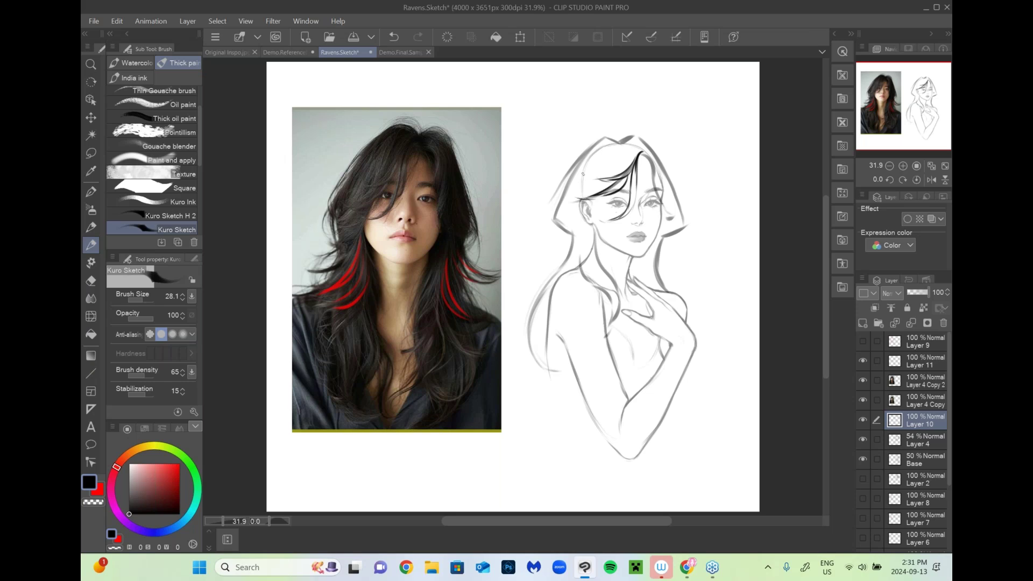
# Step: Draw sample curved hair strokes in the blank area beside the figure's head
pyautogui.moveTo(708, 136)
pyautogui.mouseDown()
pyautogui.moveTo(705, 171)
pyautogui.moveTo(715, 179)
pyautogui.mouseUp()
pyautogui.moveTo(709, 146)
pyautogui.mouseDown()
pyautogui.moveTo(725, 186)
pyautogui.moveTo(722, 177)
pyautogui.moveTo(748, 163)
pyautogui.mouseUp()
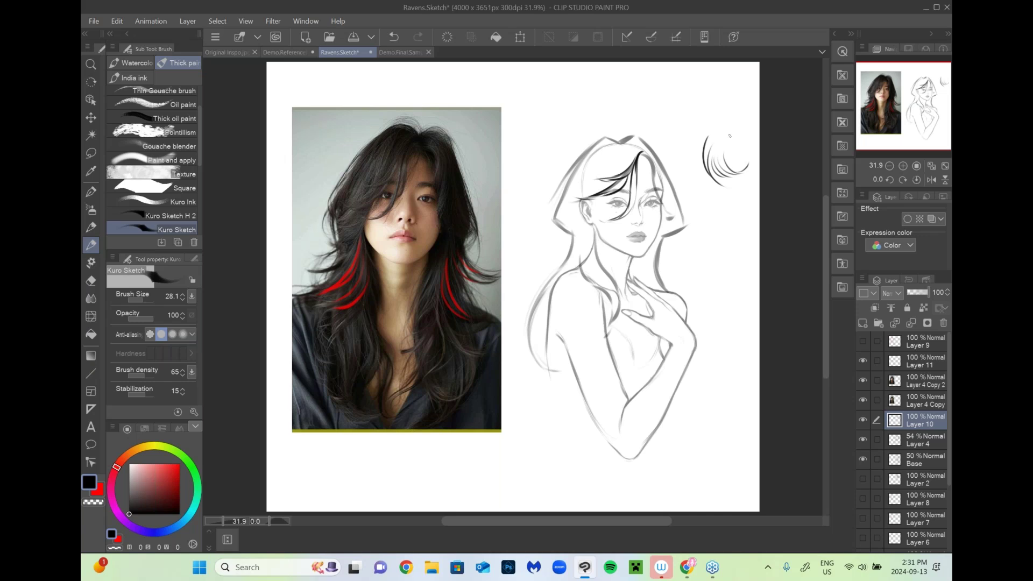
# Step: Draw layered strands along the near side of the head, from the crown and fringe down to ear level
pyautogui.moveTo(602, 191); pyautogui.dragTo(572, 214)
pyautogui.moveTo(610, 138)
pyautogui.mouseDown()
pyautogui.moveTo(626, 147)
pyautogui.moveTo(585, 158)
pyautogui.moveTo(551, 219)
pyautogui.mouseUp()
pyautogui.moveTo(566, 181); pyautogui.dragTo(546, 216)
pyautogui.moveTo(581, 162); pyautogui.dragTo(564, 195)
pyautogui.moveTo(566, 192); pyautogui.dragTo(556, 212)
pyautogui.moveTo(577, 171); pyautogui.dragTo(558, 206)
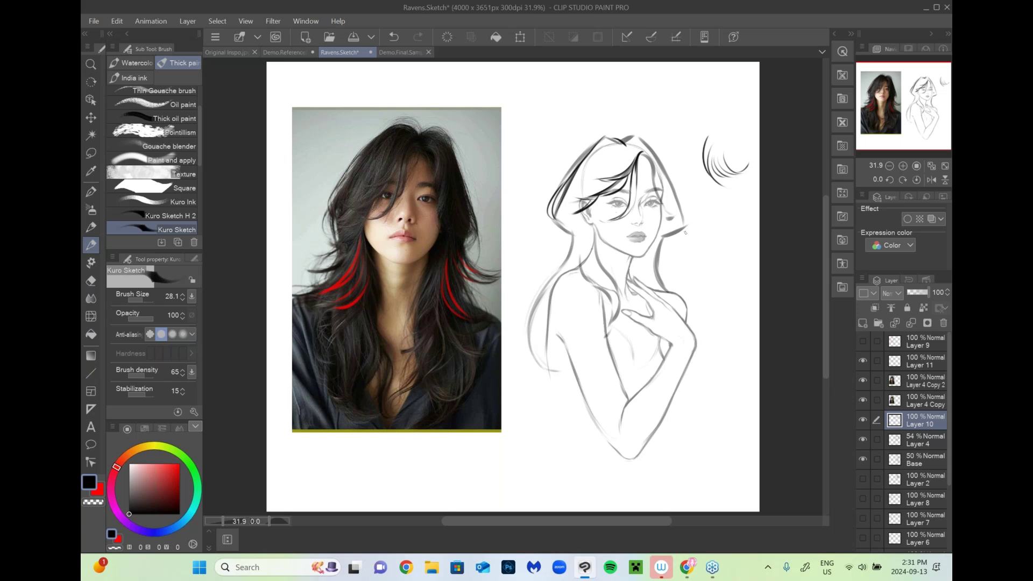
# Step: Draw flicked locks from beside the ear over the near shoulder and long curved strands around the upper arm
pyautogui.moveTo(578, 169); pyautogui.dragTo(556, 237)
pyautogui.moveTo(574, 229)
pyautogui.mouseDown()
pyautogui.moveTo(570, 256)
pyautogui.moveTo(539, 268)
pyautogui.mouseUp()
pyautogui.moveTo(586, 243)
pyautogui.mouseDown()
pyautogui.moveTo(546, 282)
pyautogui.moveTo(581, 271)
pyautogui.moveTo(557, 282)
pyautogui.moveTo(530, 345)
pyautogui.mouseUp()
pyautogui.moveTo(560, 284); pyautogui.dragTo(527, 327)
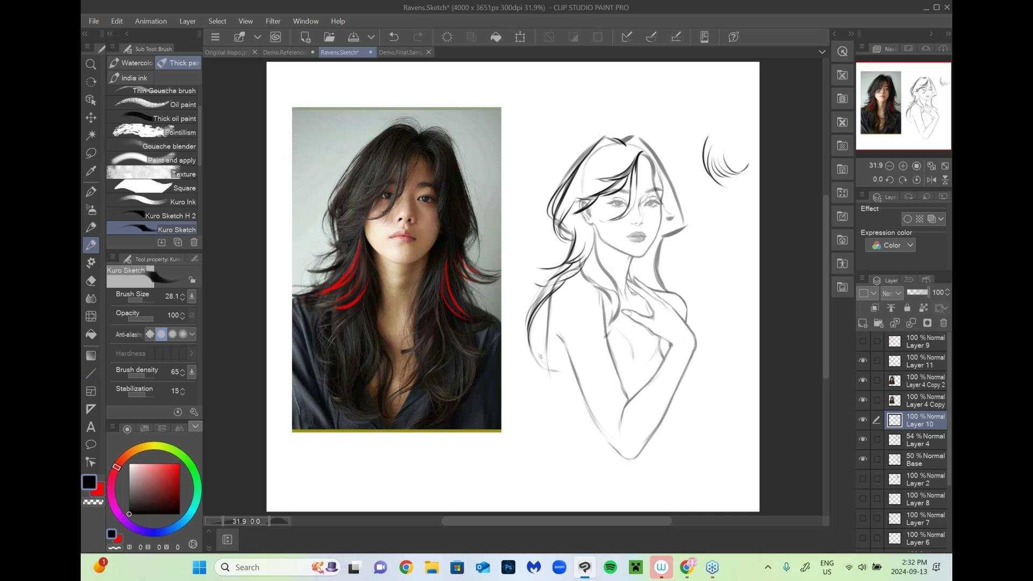
pyautogui.moveTo(560, 293)
pyautogui.mouseDown()
pyautogui.moveTo(546, 363)
pyautogui.moveTo(569, 367)
pyautogui.mouseUp()
pyautogui.moveTo(532, 345)
pyautogui.mouseDown()
pyautogui.moveTo(545, 366)
pyautogui.moveTo(569, 366)
pyautogui.moveTo(569, 382)
pyautogui.mouseUp()
# Step: Add inner locks below the near ear framing the neck and a strand flicking outward beside it
pyautogui.moveTo(587, 268)
pyautogui.mouseDown()
pyautogui.moveTo(594, 288)
pyautogui.moveTo(620, 296)
pyautogui.moveTo(605, 329)
pyautogui.mouseUp()
pyautogui.moveTo(597, 227); pyautogui.dragTo(609, 271)
pyautogui.moveTo(586, 214)
pyautogui.mouseDown()
pyautogui.moveTo(575, 246)
pyautogui.moveTo(549, 251)
pyautogui.mouseUp()
# Step: Draw the strands framing the far side of the face and add hair strands over the crown
pyautogui.moveTo(626, 145)
pyautogui.mouseDown()
pyautogui.moveTo(663, 170)
pyautogui.moveTo(645, 160)
pyautogui.moveTo(650, 186)
pyautogui.moveTo(652, 178)
pyautogui.moveTo(662, 203)
pyautogui.mouseUp()
pyautogui.moveTo(650, 181); pyautogui.dragTo(681, 221)
pyautogui.moveTo(636, 135)
pyautogui.mouseDown()
pyautogui.moveTo(679, 203)
pyautogui.moveTo(681, 235)
pyautogui.moveTo(667, 236)
pyautogui.mouseUp()
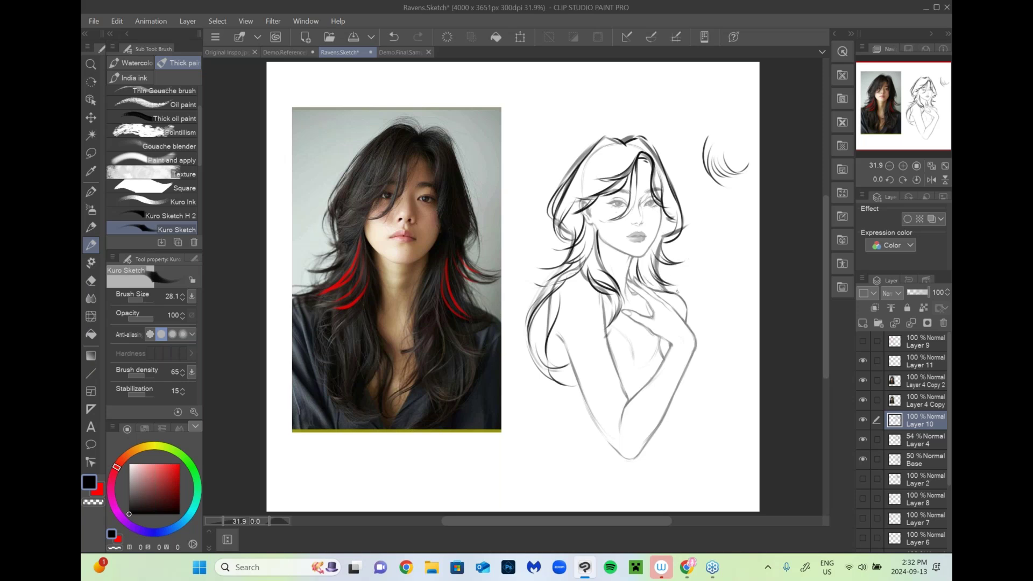
pyautogui.moveTo(627, 144)
pyautogui.mouseDown()
pyautogui.moveTo(600, 165)
pyautogui.moveTo(609, 164)
pyautogui.mouseUp()
pyautogui.moveTo(611, 158); pyautogui.dragTo(578, 193)
# Step: Hide the rough outline on Layer 4 and erase the sample strokes beside the head with transparent colour at brush size 70
pyautogui.click(862, 423)
pyautogui.click(862, 423)
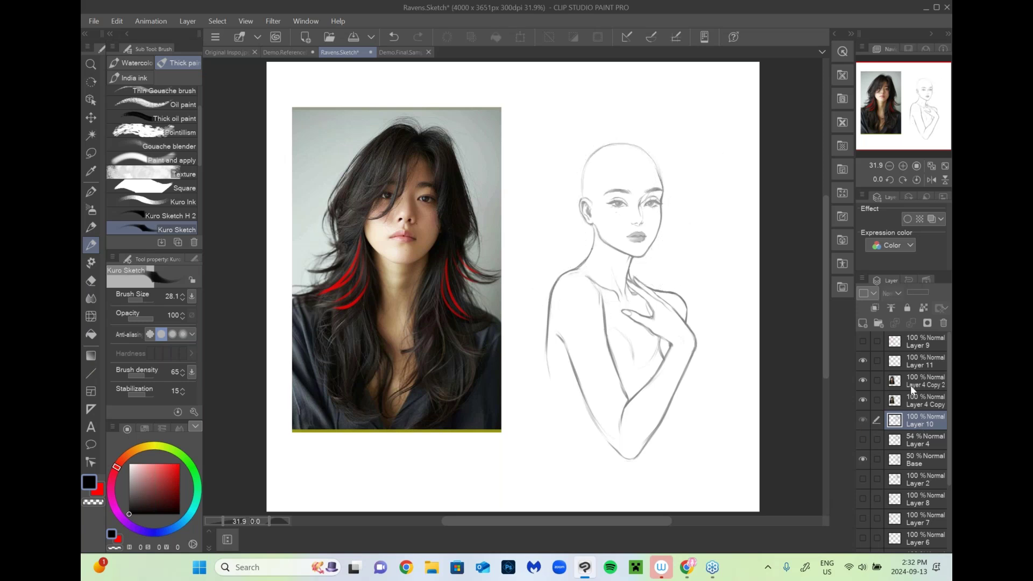
pyautogui.click(145, 300)
pyautogui.press('c')
pyautogui.moveTo(705, 131)
pyautogui.mouseDown()
pyautogui.moveTo(702, 170)
pyautogui.moveTo(714, 150)
pyautogui.moveTo(729, 185)
pyautogui.moveTo(750, 162)
pyautogui.mouseUp()
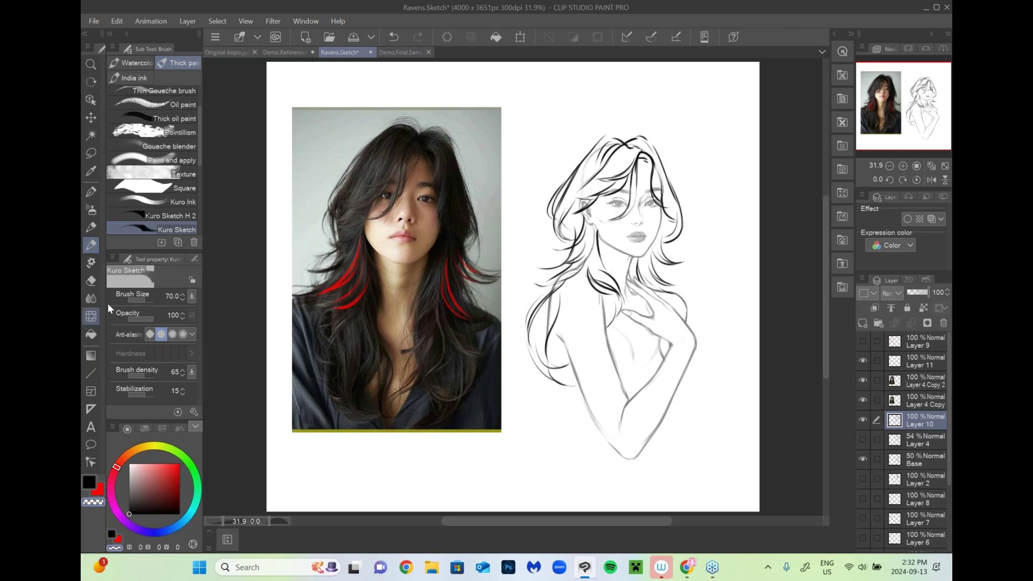
# Step: Reshape the crown, side strands and lower curls of the hair with Liquify at brush size 591.1
pyautogui.click(91, 317)
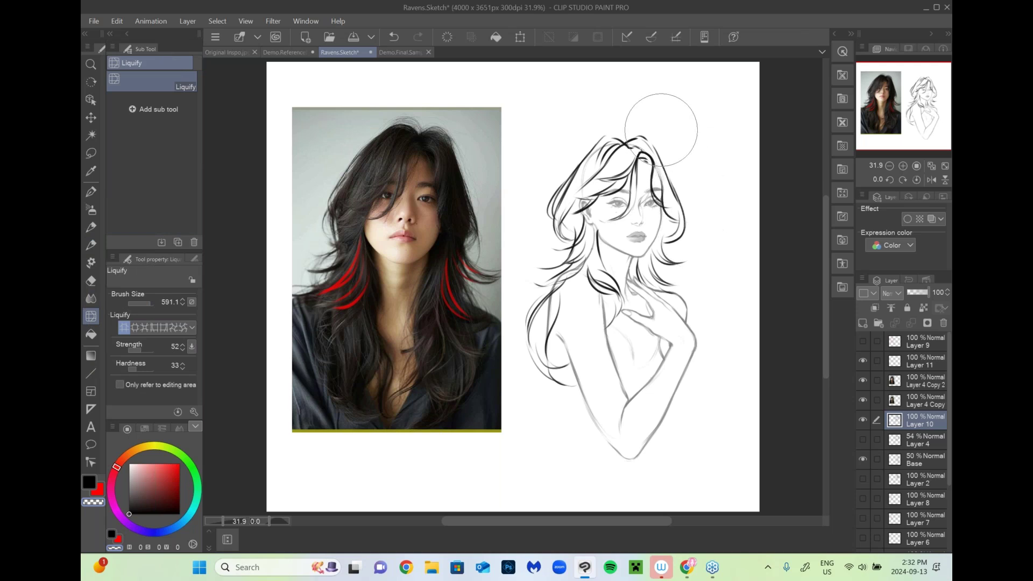
pyautogui.moveTo(629, 130)
pyautogui.mouseDown()
pyautogui.moveTo(606, 132)
pyautogui.moveTo(584, 153)
pyautogui.moveTo(564, 201)
pyautogui.mouseUp()
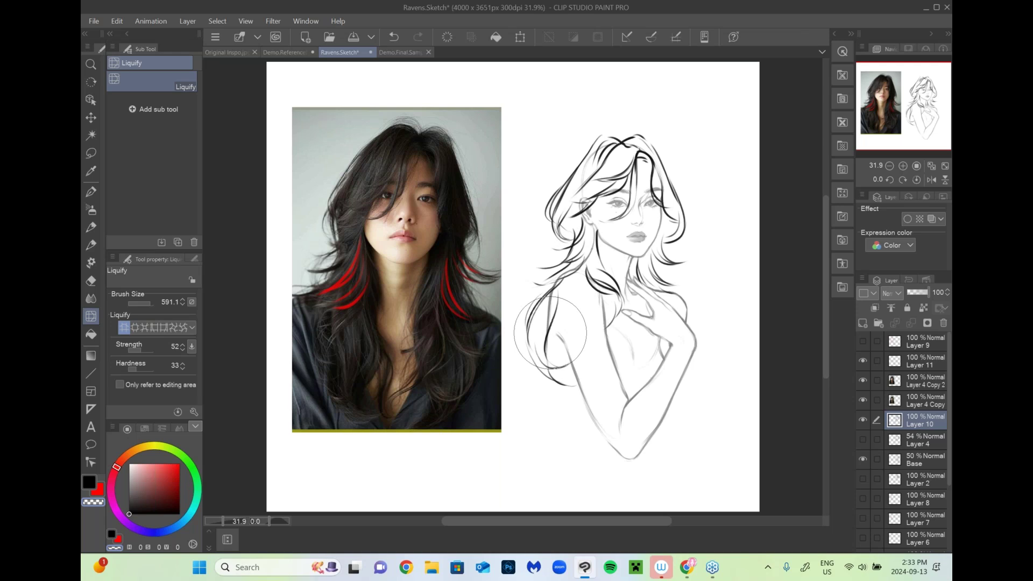
pyautogui.moveTo(550, 332)
pyautogui.mouseDown()
pyautogui.moveTo(566, 386)
pyautogui.moveTo(588, 398)
pyautogui.mouseUp()
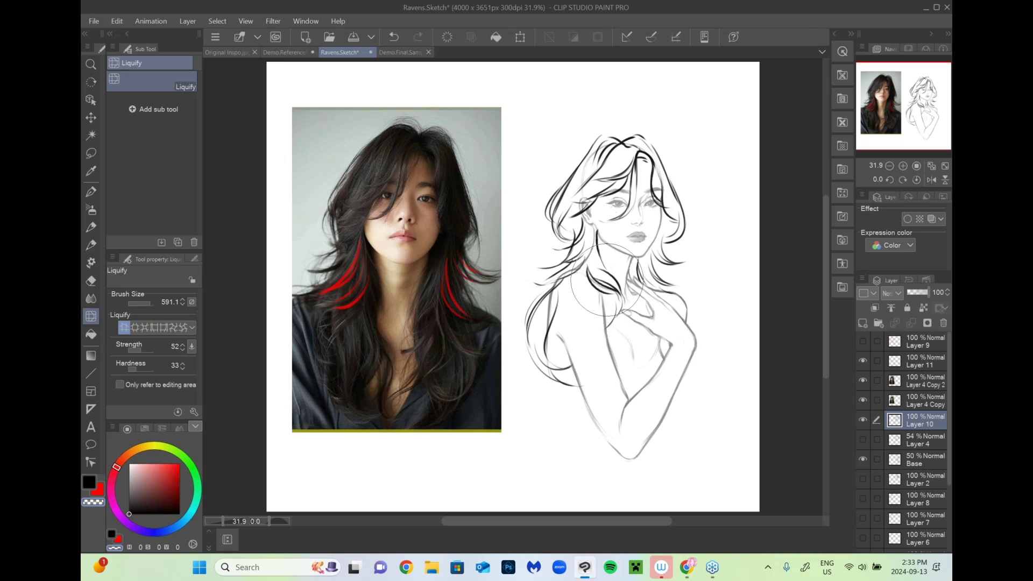
# Step: Nudge the fringe strands over the forehead with Liquify at brush size 275.9
pyautogui.click(143, 302)
pyautogui.click(148, 304)
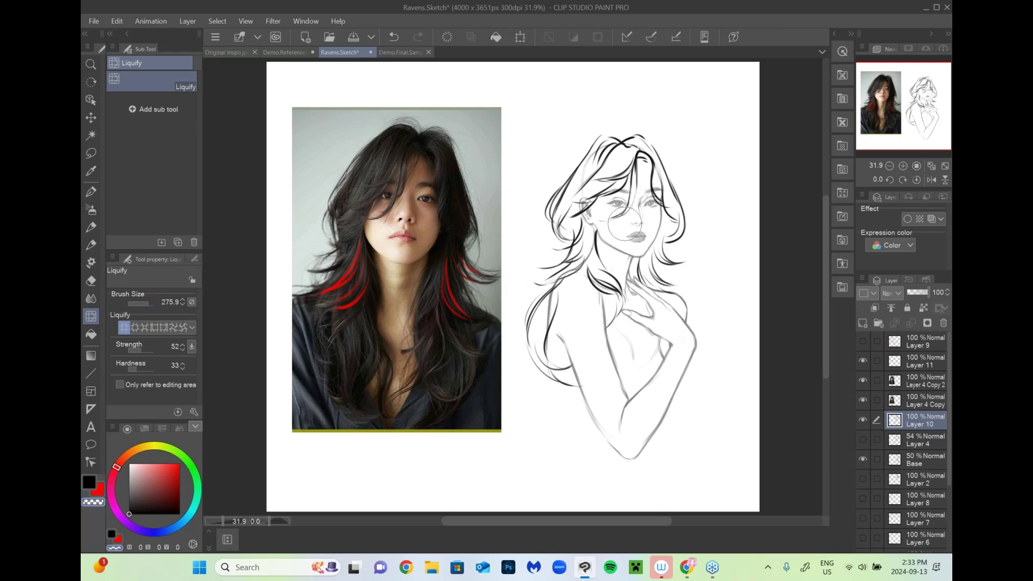
pyautogui.moveTo(645, 182); pyautogui.dragTo(639, 195)
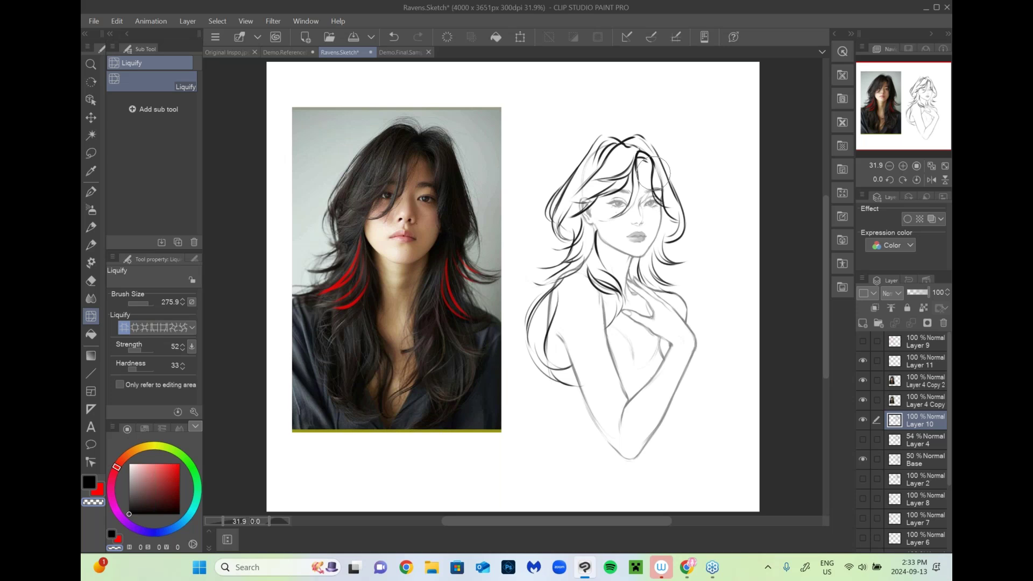
# Step: Copy Layer 3 from the Demo.ReferenceBoard document and return to the Ravens.Sketch document
pyautogui.click(281, 53)
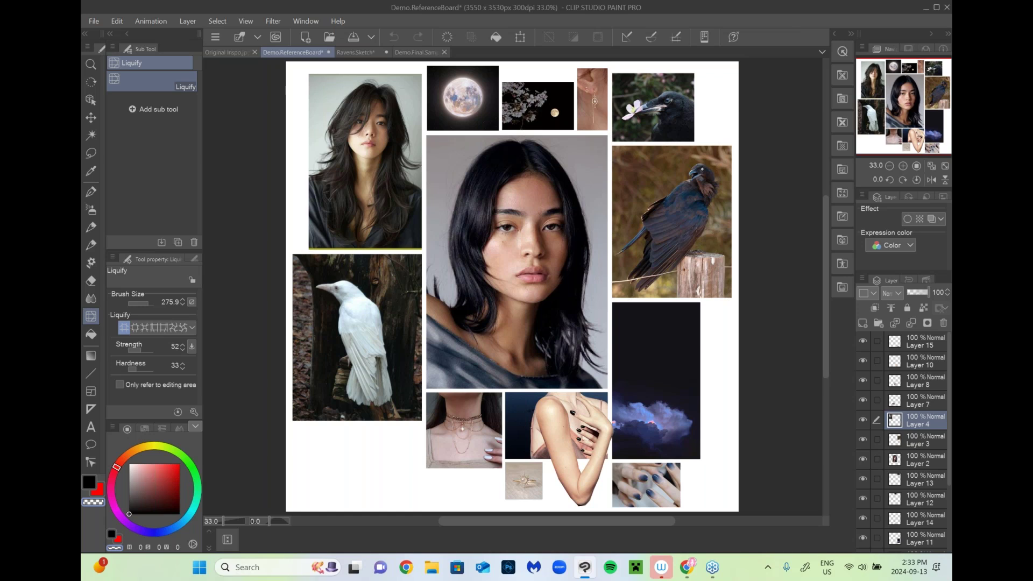
pyautogui.click(917, 440)
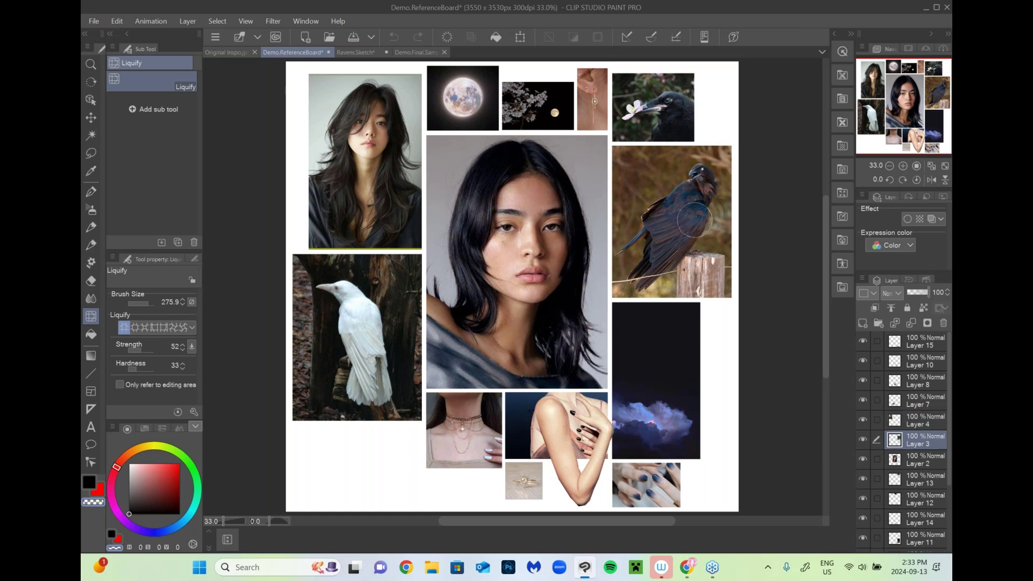
pyautogui.hotkey('ctrl', 'c')
pyautogui.click(355, 52)
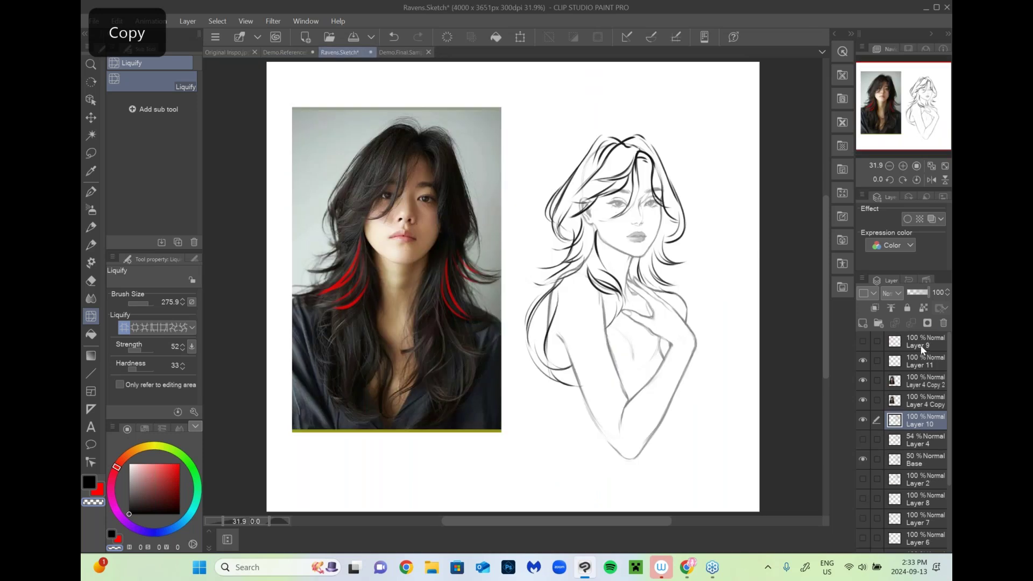
# Step: Paste the raven photo above Layer 9 and hide Layer 11, both portrait reference copies and the hair strands on Layer 10
pyautogui.click(918, 342)
pyautogui.hotkey('ctrl', 'v')
pyautogui.moveTo(864, 380); pyautogui.dragTo(861, 397)
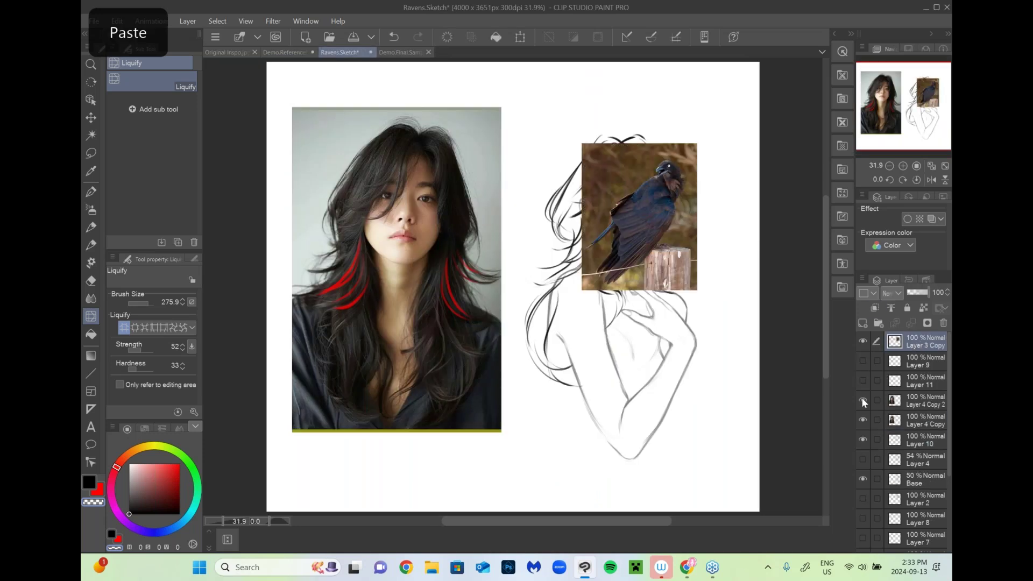
pyautogui.click(863, 421)
pyautogui.click(865, 434)
# Step: Move the raven photo to the left half of the canvas and scale it to 187%
pyautogui.click(87, 122)
pyautogui.moveTo(707, 309); pyautogui.dragTo(549, 415)
pyautogui.hotkey('ctrl', 't')
pyautogui.moveTo(482, 337); pyautogui.dragTo(450, 329)
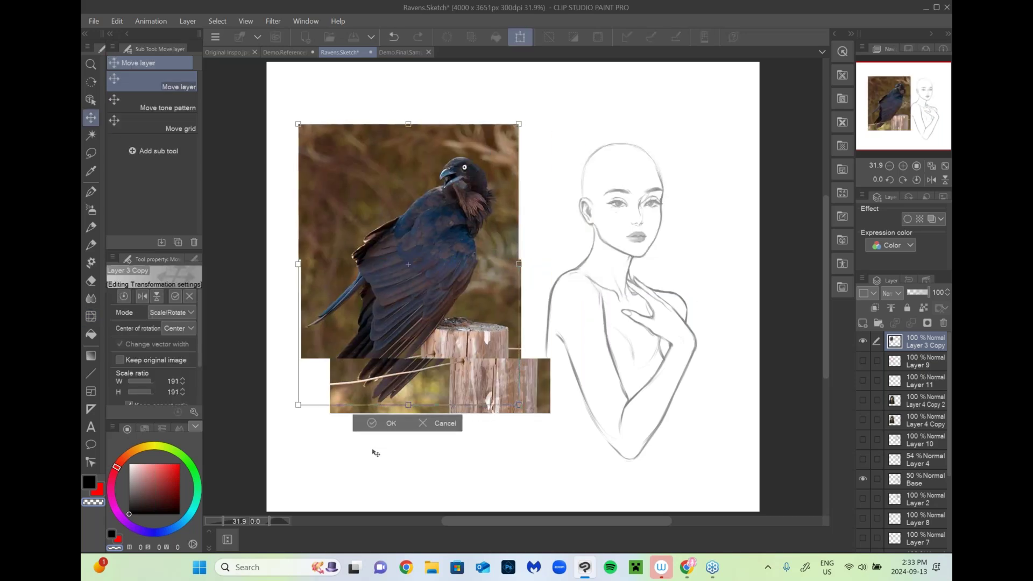
pyautogui.moveTo(519, 405); pyautogui.dragTo(515, 399)
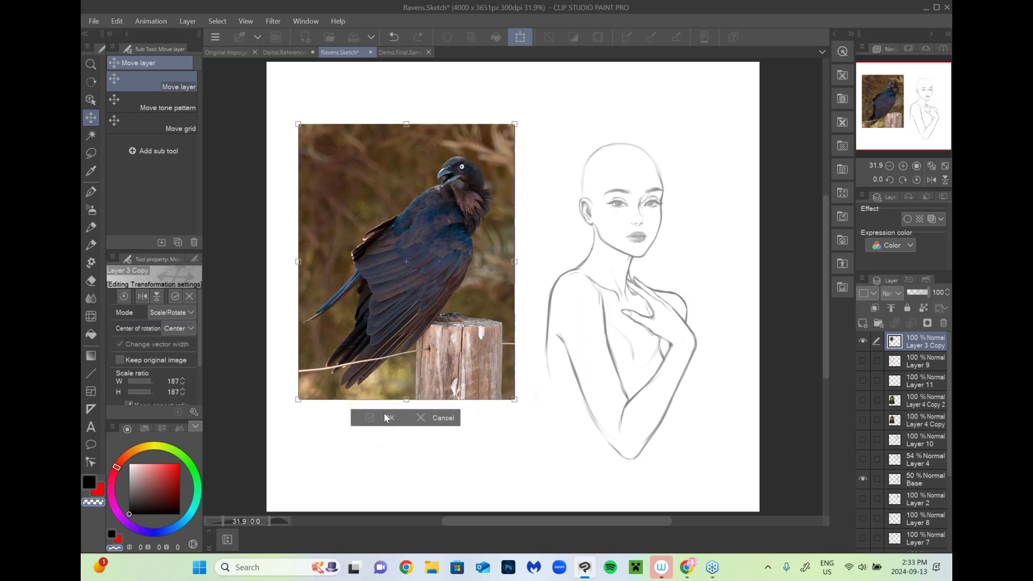
# Step: Compare the hair sketches on Layers 4 and 10, then hide them with the Base figure and add a new layer above Layer 10
pyautogui.click(863, 461)
pyautogui.click(864, 461)
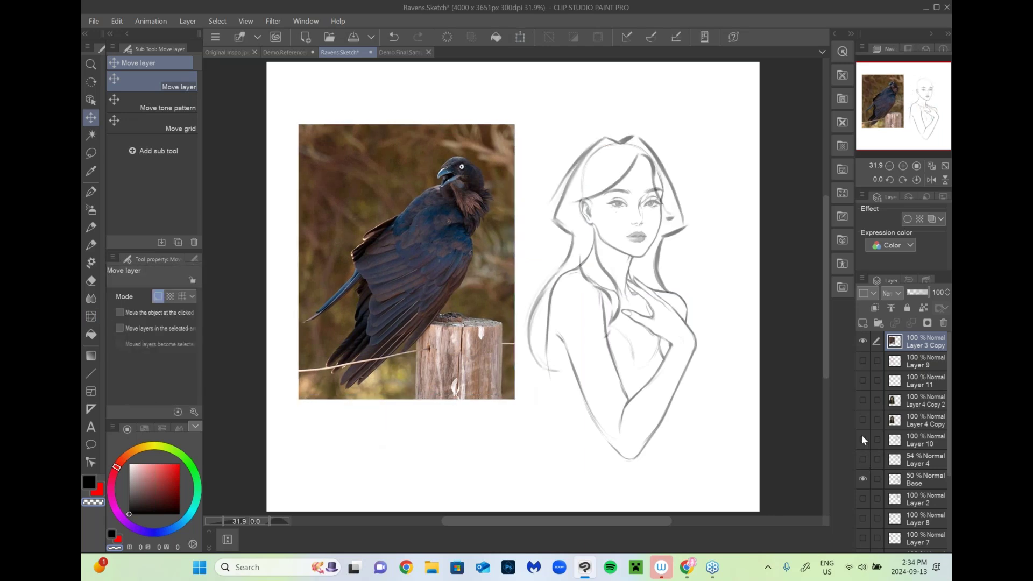
pyautogui.click(863, 439)
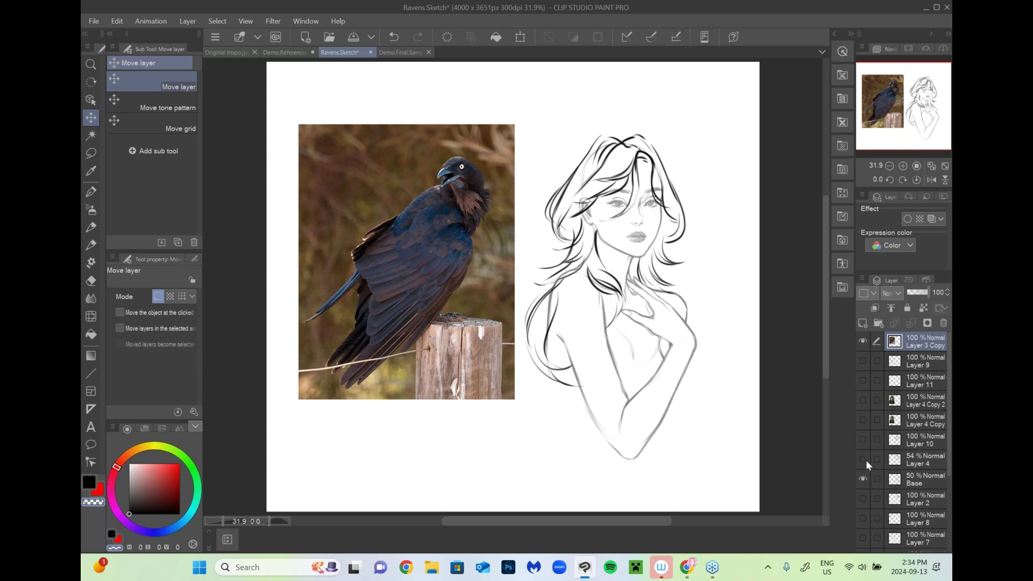
pyautogui.click(862, 478)
pyautogui.click(915, 438)
pyautogui.click(862, 323)
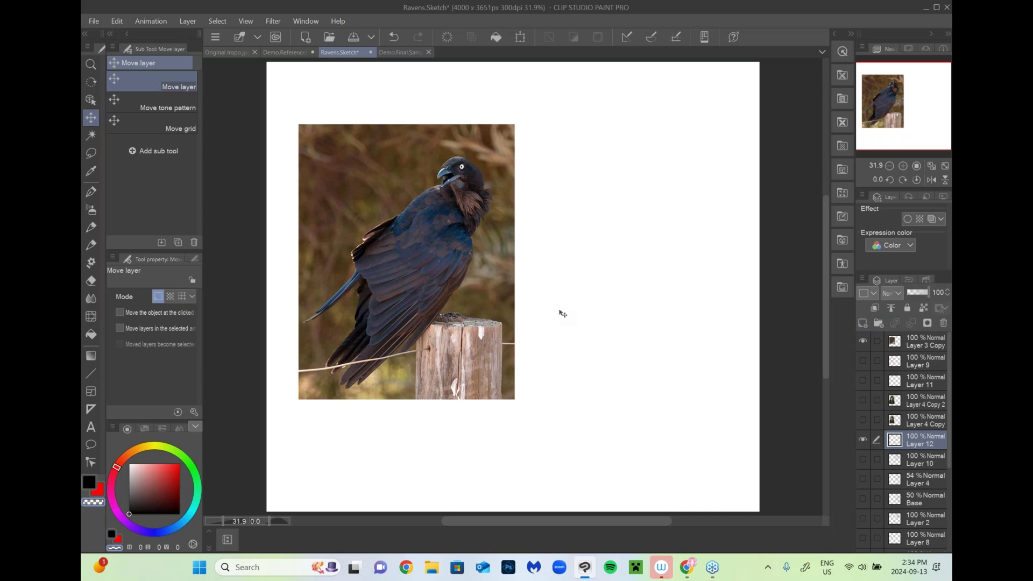
# Step: Trace the raven's head and neck on a new layer above the photo with the Kuro Sketch brush in red at size 38.1
pyautogui.click(918, 342)
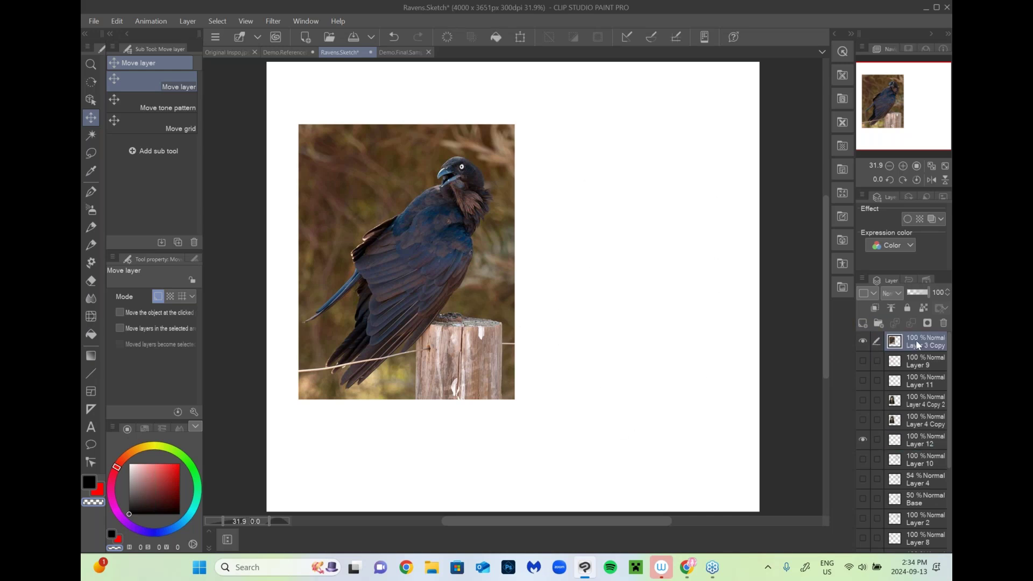
pyautogui.click(862, 323)
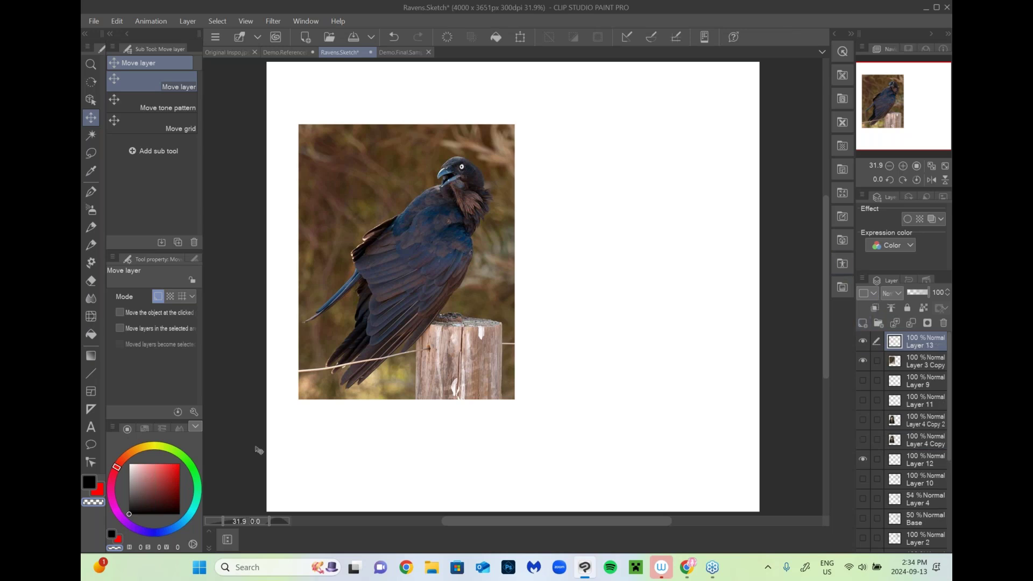
pyautogui.click(179, 464)
pyautogui.click(91, 245)
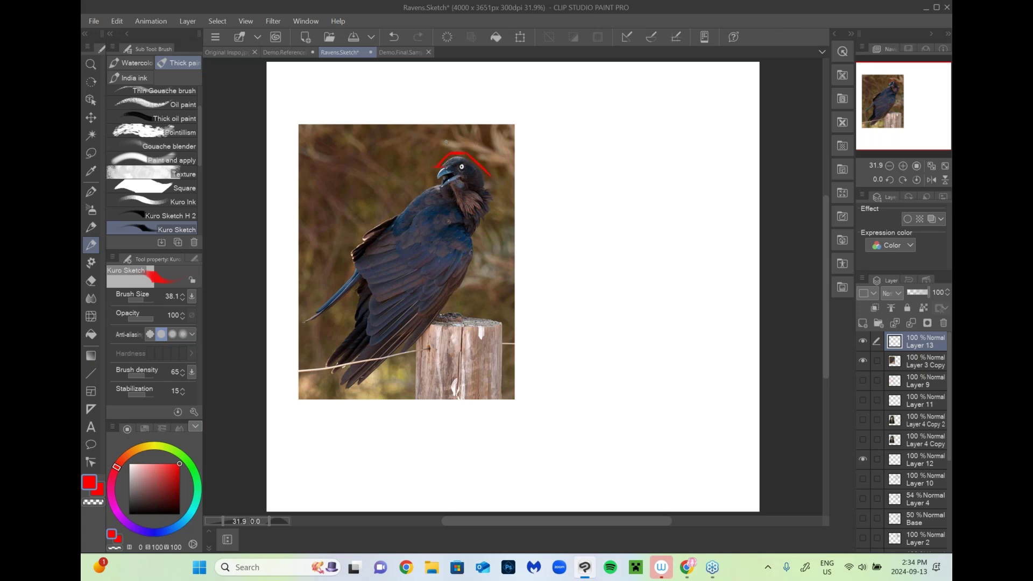
pyautogui.hotkey('ctrl', 'z')
pyautogui.moveTo(487, 181); pyautogui.dragTo(490, 214)
pyautogui.moveTo(515, 174); pyautogui.dragTo(514, 217)
pyautogui.hotkey('ctrl', 'z')
pyautogui.hotkey('ctrl', 'z')
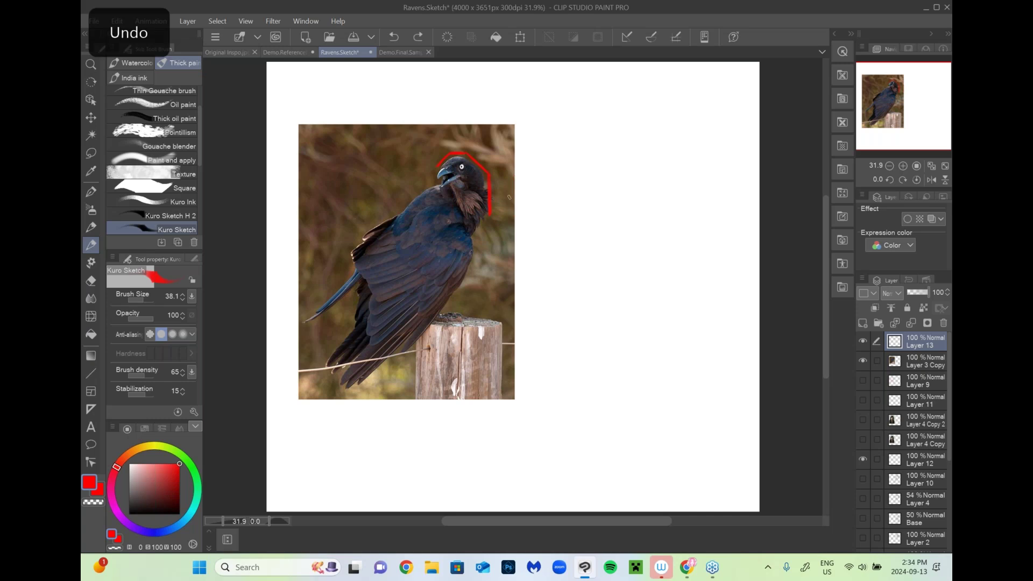
pyautogui.moveTo(489, 201); pyautogui.dragTo(481, 227)
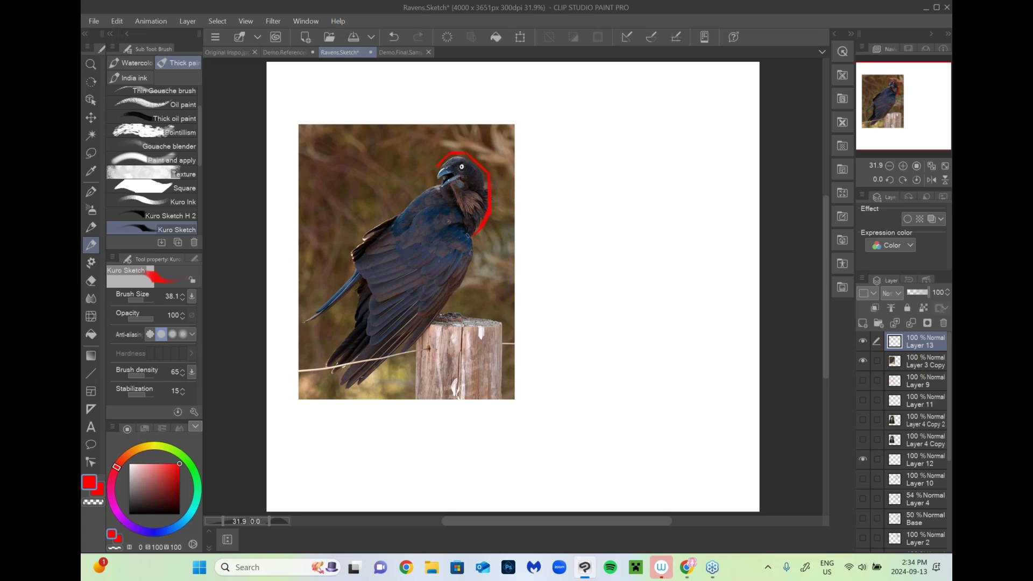
pyautogui.moveTo(488, 212); pyautogui.dragTo(471, 231)
# Step: Trace the raven's back down to the tail tip and its underside in red as a tapering teardrop body
pyautogui.moveTo(444, 184); pyautogui.dragTo(399, 223)
pyautogui.moveTo(395, 226)
pyautogui.mouseDown()
pyautogui.moveTo(360, 255)
pyautogui.moveTo(402, 220)
pyautogui.moveTo(359, 269)
pyautogui.mouseUp()
pyautogui.hotkey('ctrl', 'z')
pyautogui.moveTo(325, 304); pyautogui.dragTo(304, 321)
pyautogui.moveTo(480, 225); pyautogui.dragTo(434, 254)
# Step: Sketch the raven's head and neck curve beside the photo on Layer 12 in black with brush size 44.3
pyautogui.click(865, 460)
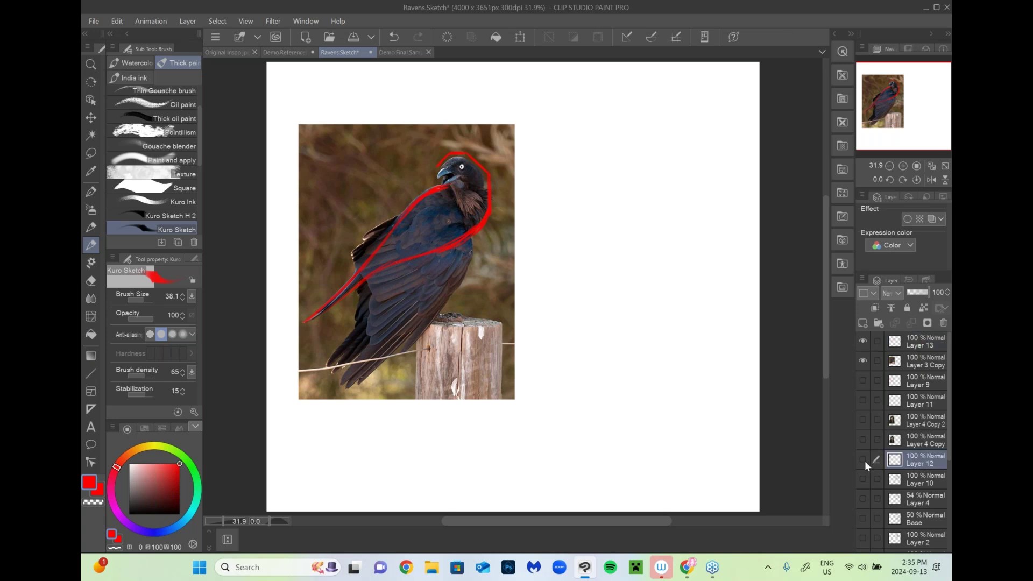
pyautogui.moveTo(141, 506); pyautogui.dragTo(85, 563)
pyautogui.click(146, 300)
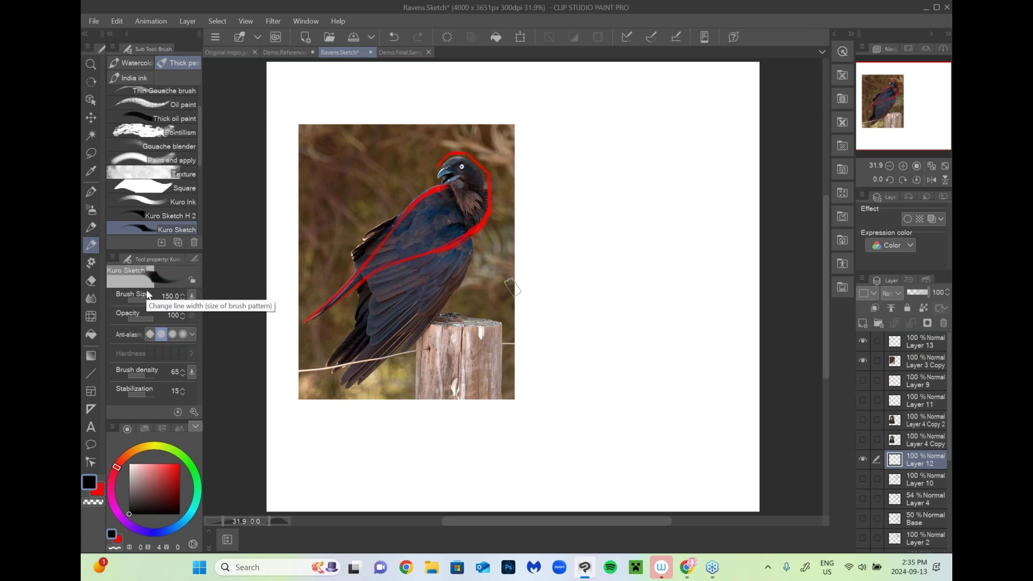
pyautogui.click(137, 300)
pyautogui.moveTo(613, 146)
pyautogui.mouseDown()
pyautogui.moveTo(643, 131)
pyautogui.moveTo(663, 154)
pyautogui.moveTo(663, 195)
pyautogui.mouseUp()
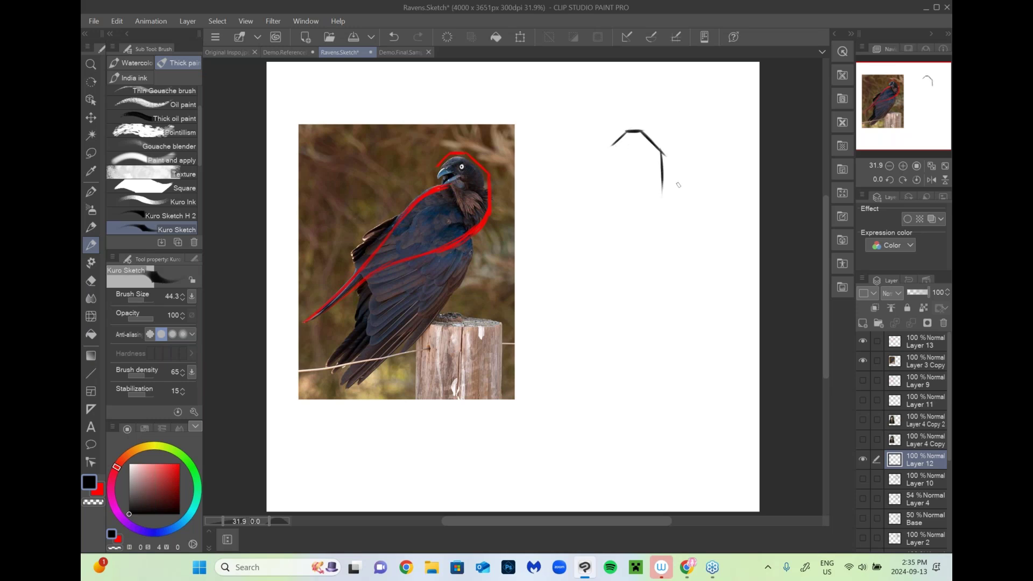
pyautogui.moveTo(664, 150)
pyautogui.mouseDown()
pyautogui.moveTo(662, 194)
pyautogui.moveTo(629, 238)
pyautogui.mouseUp()
# Step: Trace a rounded chest curve from below the beak on the photo in red on Layer 13
pyautogui.click(924, 344)
pyautogui.click(180, 464)
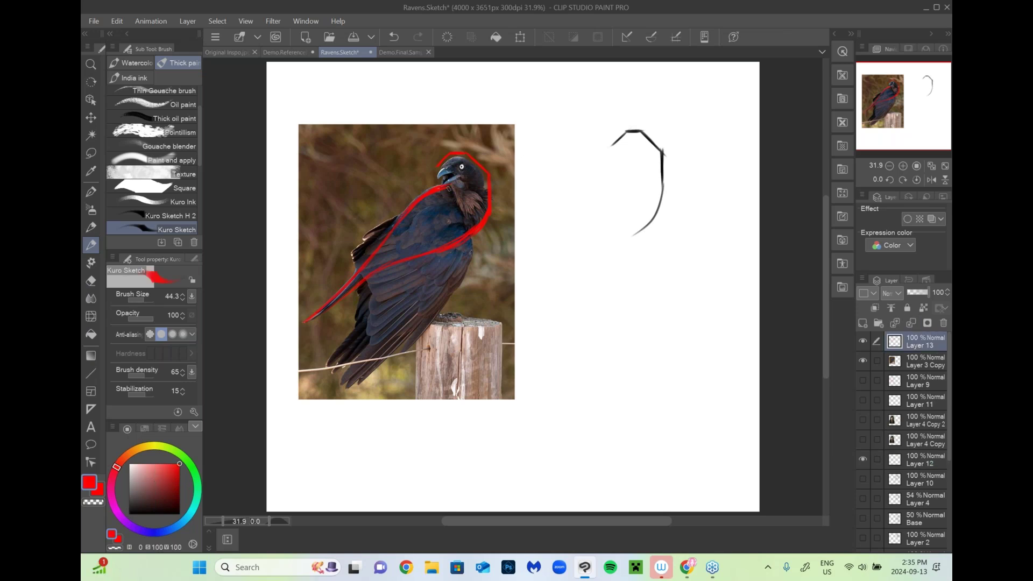
pyautogui.moveTo(444, 187)
pyautogui.mouseDown()
pyautogui.moveTo(469, 191)
pyautogui.moveTo(477, 211)
pyautogui.moveTo(469, 231)
pyautogui.mouseUp()
# Step: Sketch the rounded chest and the start of the back in black on Layer 12
pyautogui.click(922, 460)
pyautogui.click(129, 513)
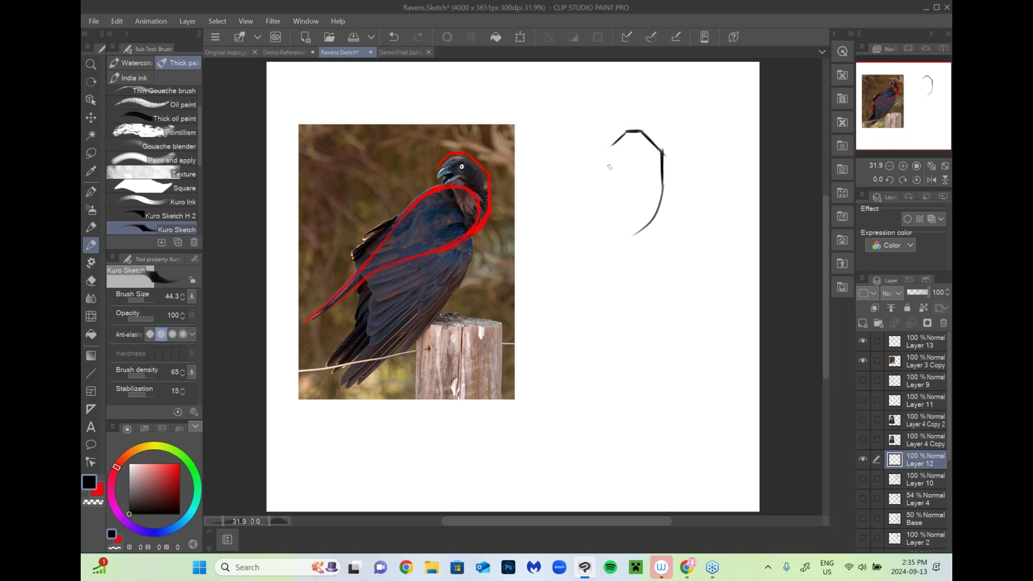
pyautogui.moveTo(590, 178)
pyautogui.mouseDown()
pyautogui.moveTo(617, 166)
pyautogui.moveTo(643, 176)
pyautogui.moveTo(647, 199)
pyautogui.moveTo(628, 164)
pyautogui.moveTo(653, 196)
pyautogui.moveTo(633, 235)
pyautogui.mouseUp()
pyautogui.moveTo(631, 169)
pyautogui.mouseDown()
pyautogui.moveTo(566, 201)
pyautogui.moveTo(541, 232)
pyautogui.moveTo(610, 172)
pyautogui.moveTo(547, 237)
pyautogui.mouseUp()
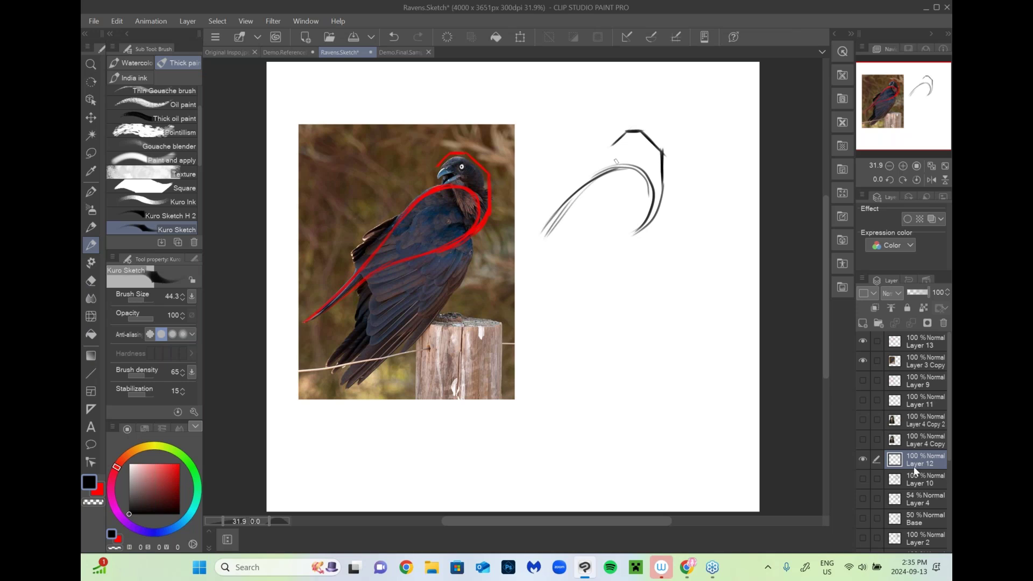
# Step: Place Layer 12 at the top of the layer stack and sketch the teardrop body tapering down to the tail
pyautogui.moveTo(917, 464); pyautogui.dragTo(920, 341)
pyautogui.moveTo(570, 205); pyautogui.dragTo(515, 268)
pyautogui.moveTo(550, 233); pyautogui.dragTo(463, 296)
pyautogui.moveTo(537, 254)
pyautogui.mouseDown()
pyautogui.moveTo(571, 236)
pyautogui.moveTo(574, 254)
pyautogui.moveTo(517, 274)
pyautogui.moveTo(550, 250)
pyautogui.moveTo(542, 258)
pyautogui.moveTo(629, 229)
pyautogui.moveTo(655, 201)
pyautogui.moveTo(598, 241)
pyautogui.moveTo(647, 211)
pyautogui.moveTo(615, 236)
pyautogui.moveTo(623, 230)
pyautogui.moveTo(533, 255)
pyautogui.moveTo(565, 247)
pyautogui.moveTo(449, 301)
pyautogui.moveTo(483, 291)
pyautogui.moveTo(541, 246)
pyautogui.moveTo(584, 184)
pyautogui.moveTo(627, 170)
pyautogui.mouseUp()
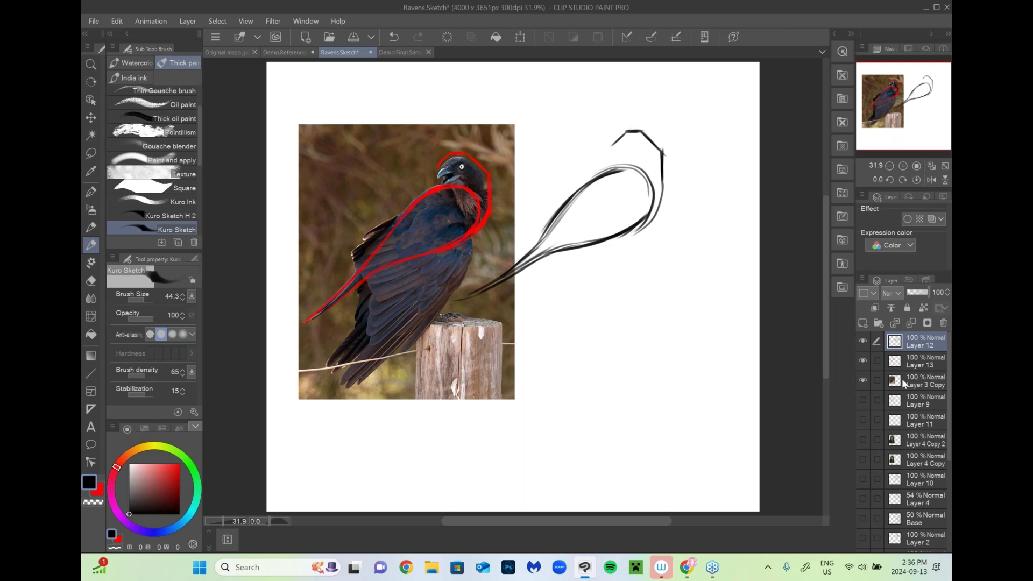
# Step: Hide Layer 13 and trace the wing's front edge, bend and upper underside over the photo in red on a new layer
pyautogui.click(925, 364)
pyautogui.click(862, 361)
pyautogui.click(862, 323)
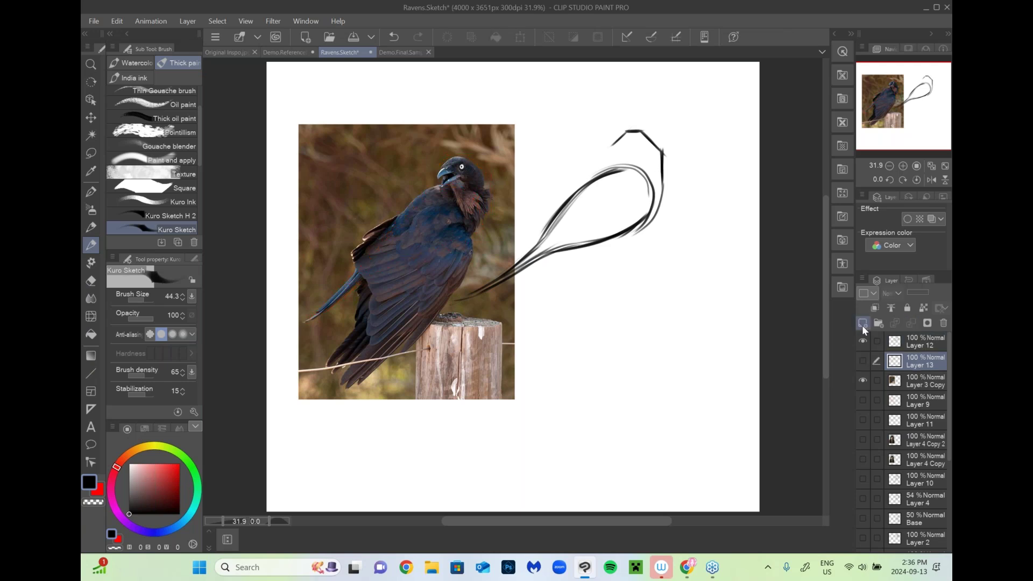
pyautogui.click(180, 465)
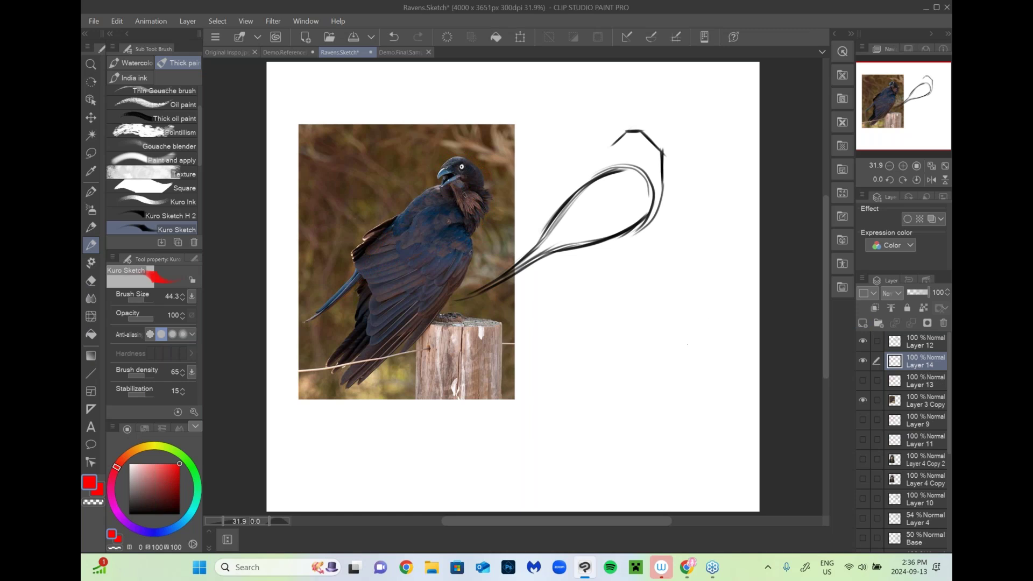
pyautogui.moveTo(448, 182); pyautogui.dragTo(472, 239)
pyautogui.moveTo(451, 189); pyautogui.dragTo(464, 228)
pyautogui.hotkey('ctrl', 'z')
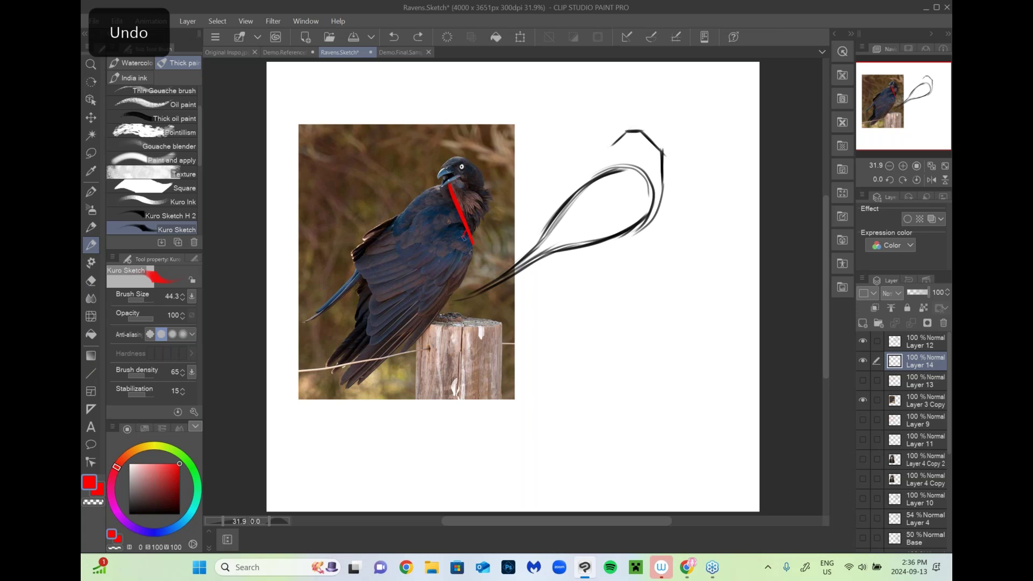
pyautogui.moveTo(463, 231)
pyautogui.mouseDown()
pyautogui.moveTo(464, 278)
pyautogui.moveTo(433, 316)
pyautogui.mouseUp()
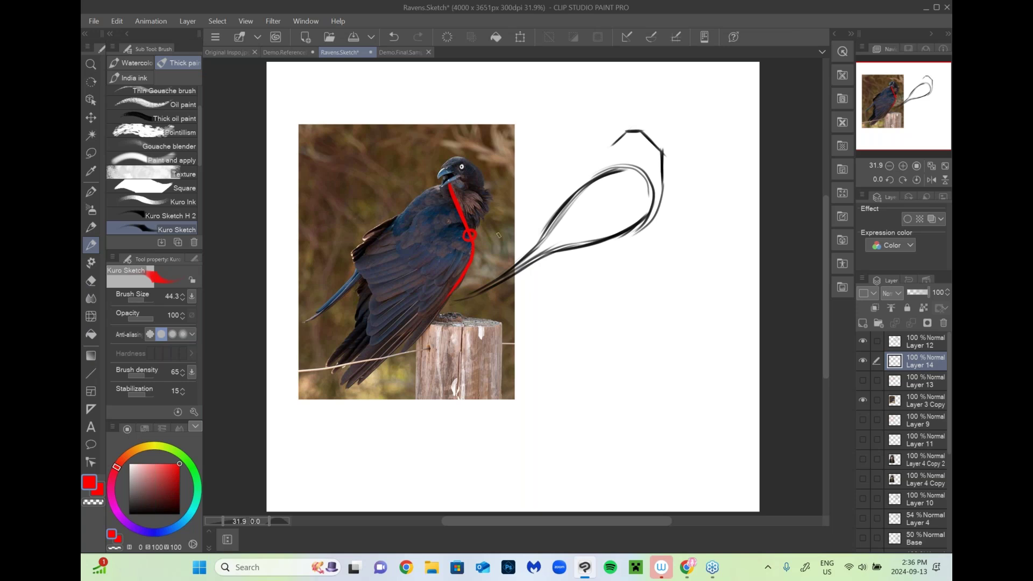
pyautogui.moveTo(466, 235); pyautogui.dragTo(419, 278)
pyautogui.hotkey('ctrl', 'z')
pyautogui.moveTo(472, 240)
pyautogui.mouseDown()
pyautogui.moveTo(480, 278)
pyautogui.moveTo(450, 323)
pyautogui.mouseUp()
pyautogui.hotkey('ctrl', 'z')
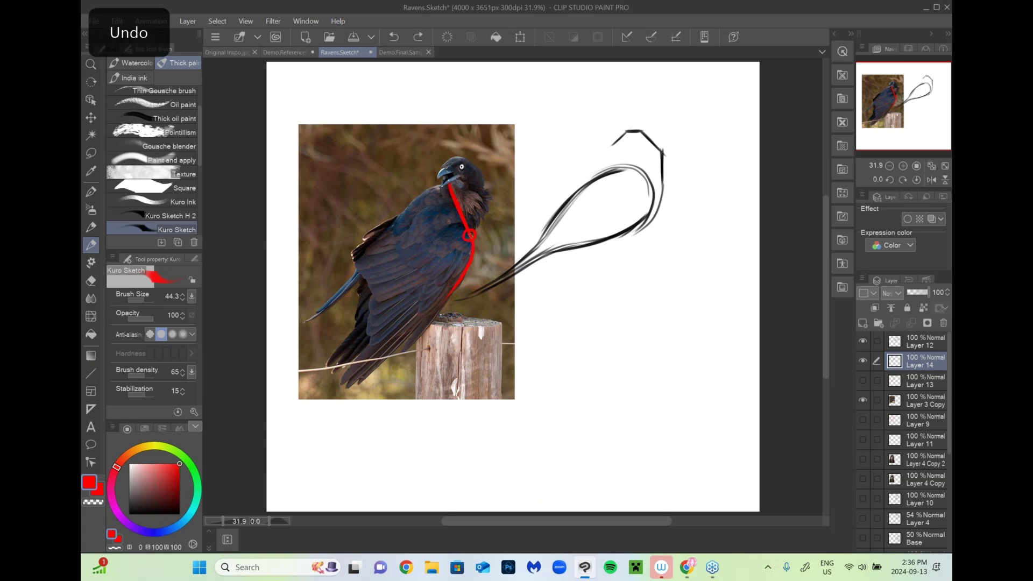
# Step: Extend the wing's lower edge in red down to the tips of the longest feathers
pyautogui.moveTo(452, 293); pyautogui.dragTo(377, 377)
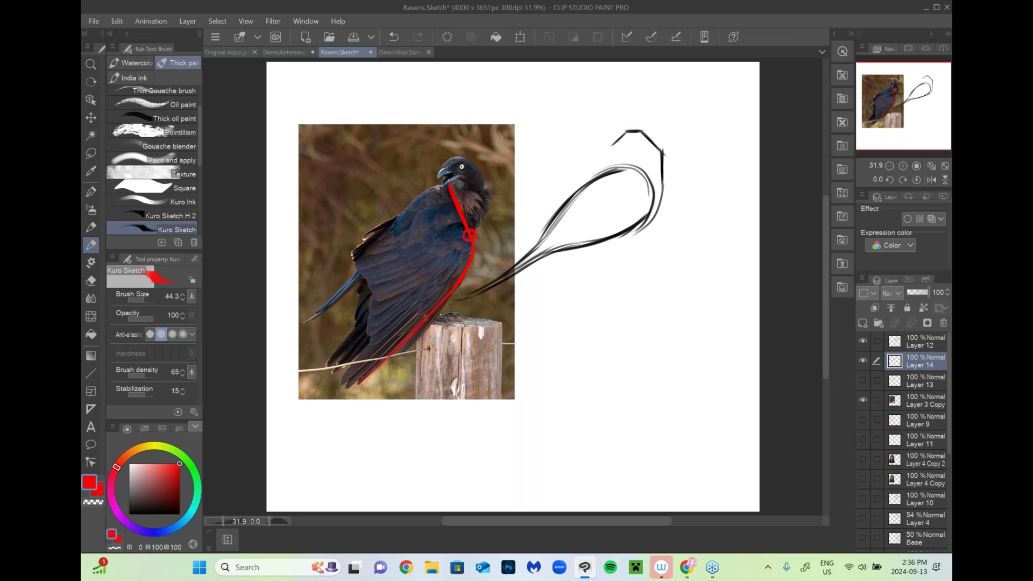
pyautogui.moveTo(360, 383); pyautogui.dragTo(453, 293)
pyautogui.moveTo(274, 387)
pyautogui.mouseDown()
pyautogui.moveTo(471, 272)
pyautogui.moveTo(554, 122)
pyautogui.mouseUp()
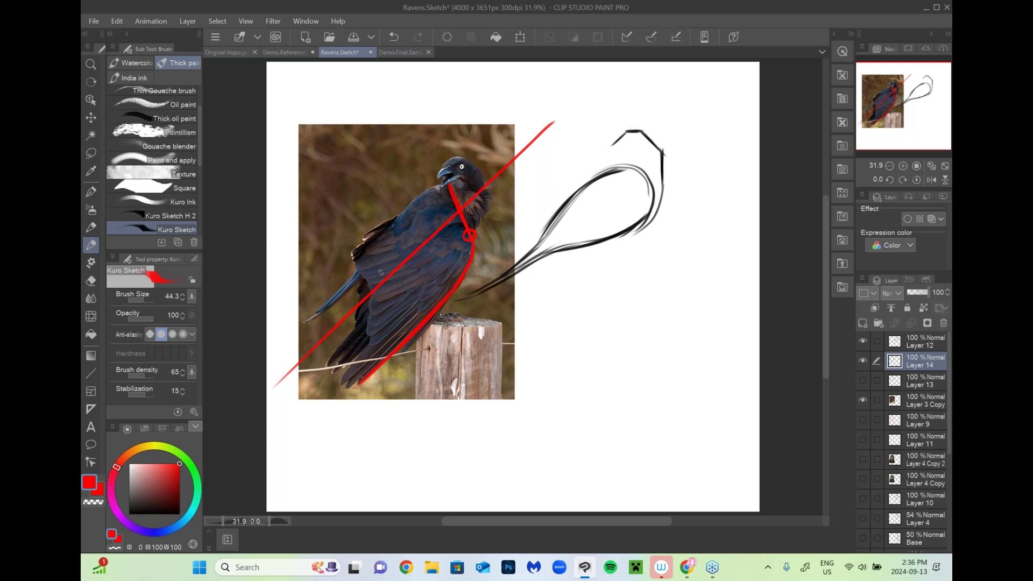
pyautogui.hotkey('ctrl', 'z')
pyautogui.hotkey('ctrl', 'z')
pyautogui.hotkey('ctrl', 'z')
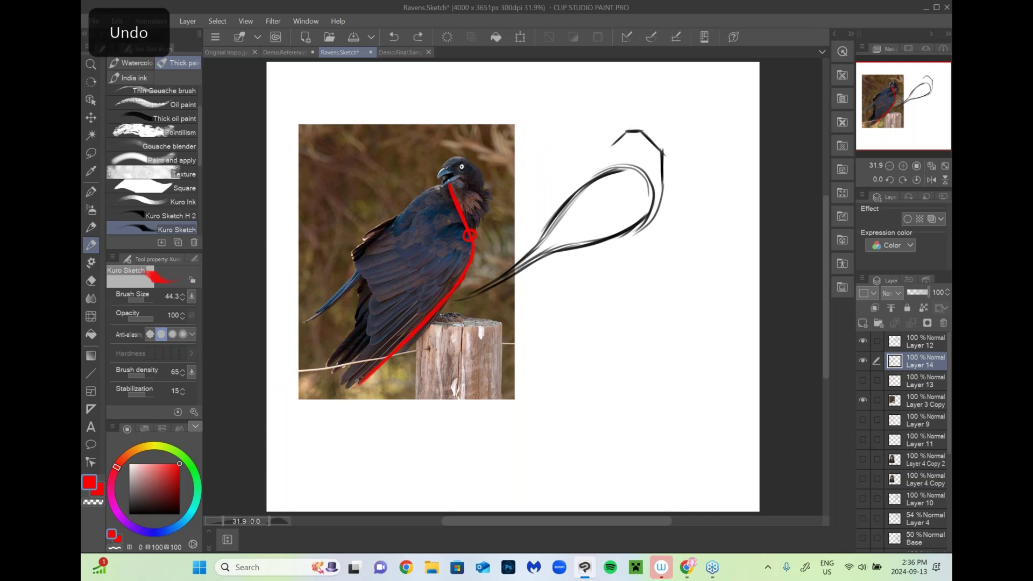
# Step: Close the red wing outline around the feather tips, up the rear edge and along the back to the neck
pyautogui.moveTo(343, 389)
pyautogui.mouseDown()
pyautogui.moveTo(388, 330)
pyautogui.moveTo(372, 316)
pyautogui.moveTo(372, 292)
pyautogui.moveTo(369, 333)
pyautogui.moveTo(360, 281)
pyautogui.moveTo(374, 293)
pyautogui.moveTo(357, 267)
pyautogui.mouseUp()
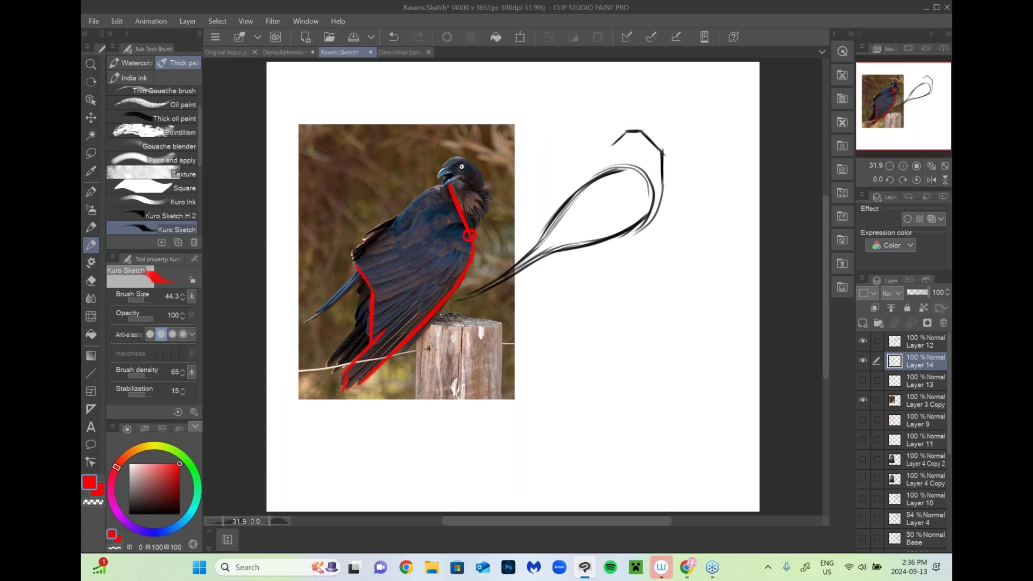
pyautogui.moveTo(291, 334); pyautogui.dragTo(524, 141)
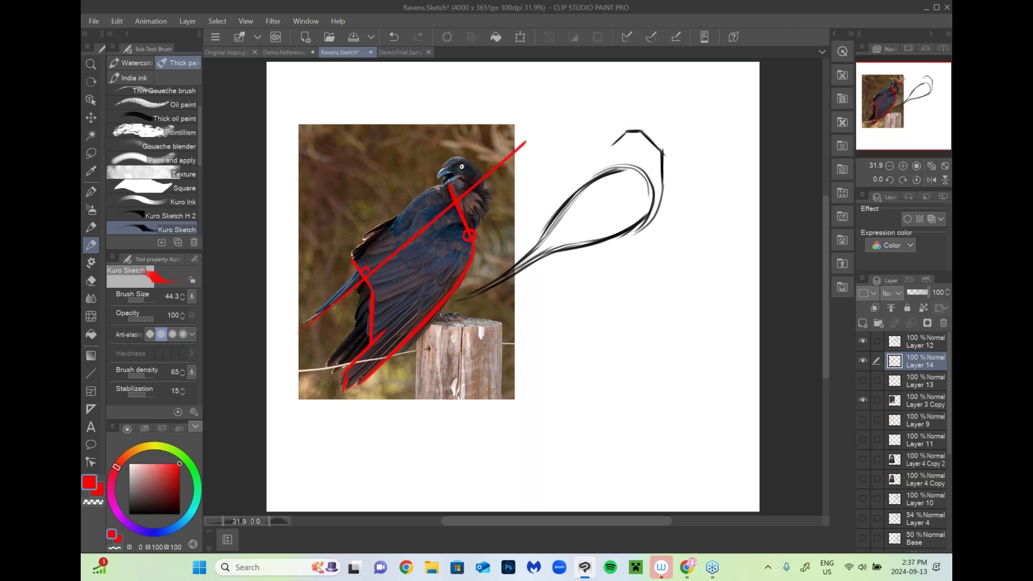
pyautogui.hotkey('ctrl', 'z')
pyautogui.hotkey('ctrl', 'z')
pyautogui.moveTo(353, 258); pyautogui.dragTo(447, 186)
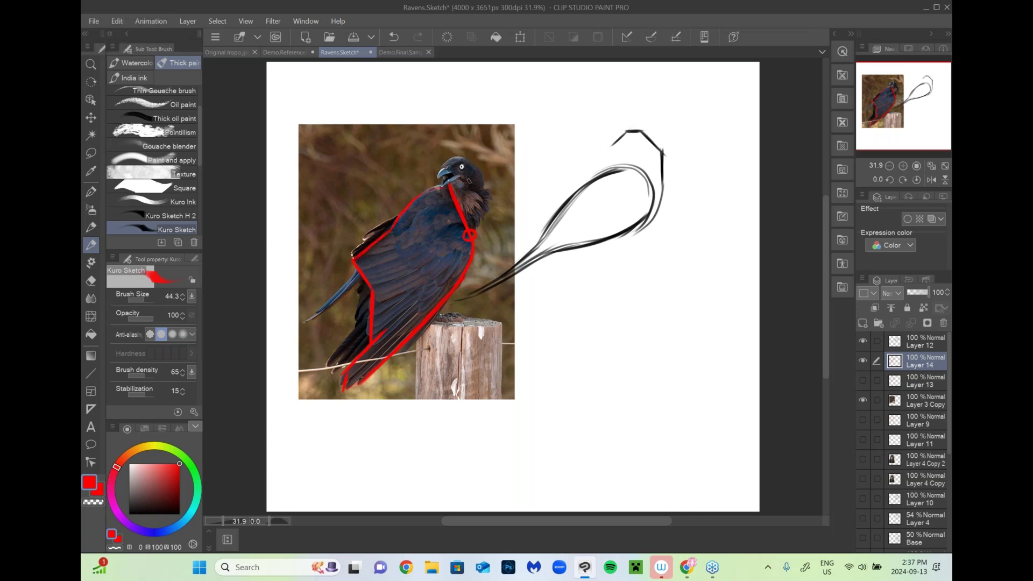
# Step: Move the black raven sketch on Layer 12 right and down, clear of the photo, and lower its opacity to 57%
pyautogui.click(921, 341)
pyautogui.press('k')
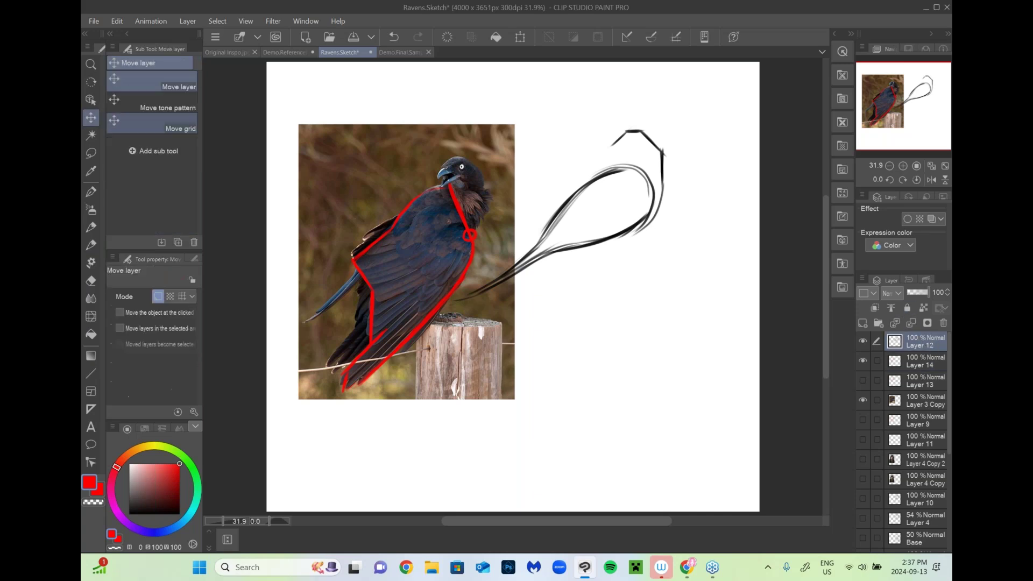
pyautogui.moveTo(706, 304); pyautogui.dragTo(747, 321)
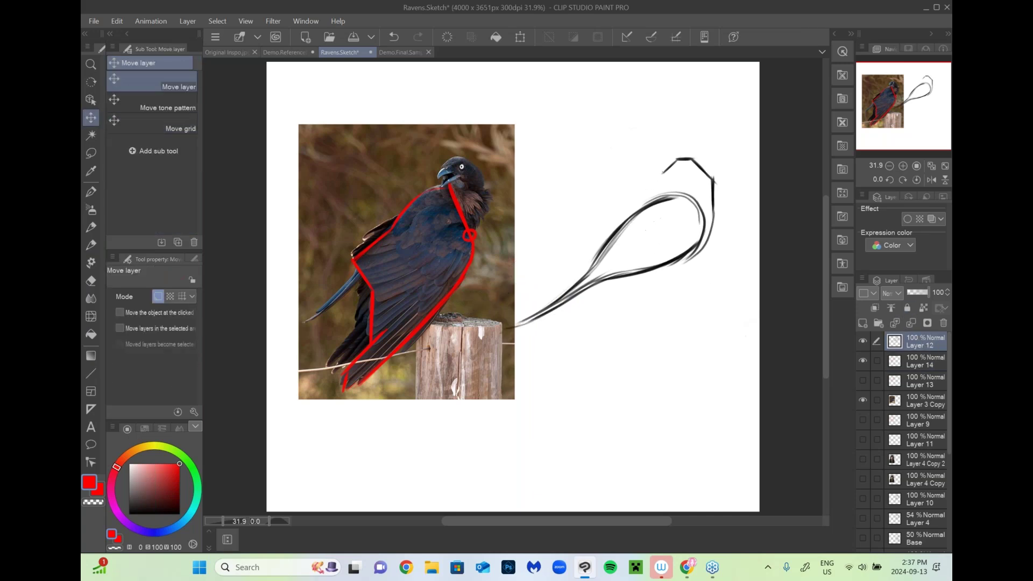
pyautogui.click(920, 292)
# Step: Draw the wing's upper, front and lower edges over the faded sketch in black on a new layer
pyautogui.click(864, 321)
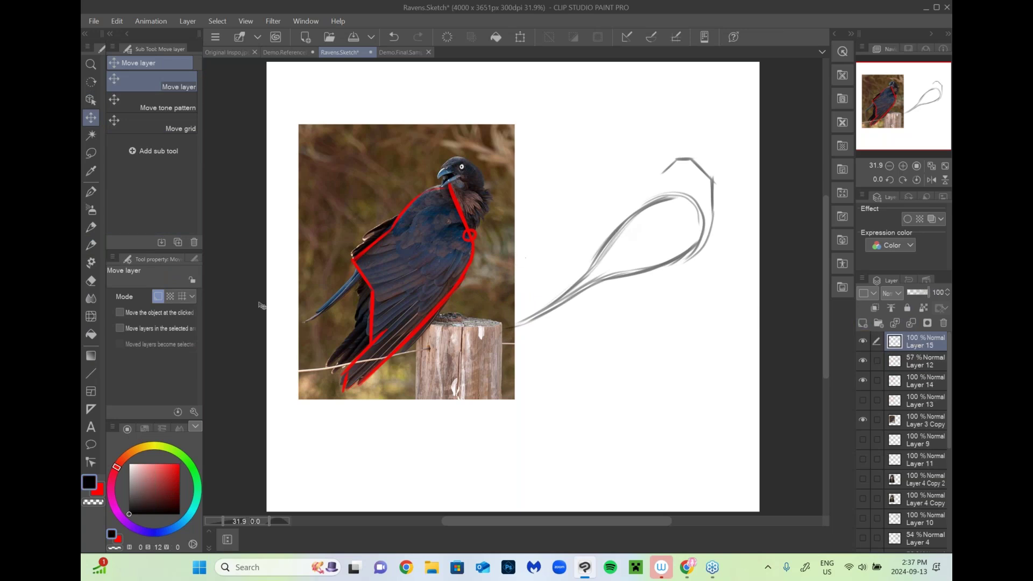
pyautogui.click(92, 243)
pyautogui.moveTo(615, 233)
pyautogui.mouseDown()
pyautogui.moveTo(680, 190)
pyautogui.moveTo(704, 247)
pyautogui.moveTo(701, 234)
pyautogui.moveTo(693, 279)
pyautogui.moveTo(576, 380)
pyautogui.mouseUp()
pyautogui.hotkey('ctrl', 'z')
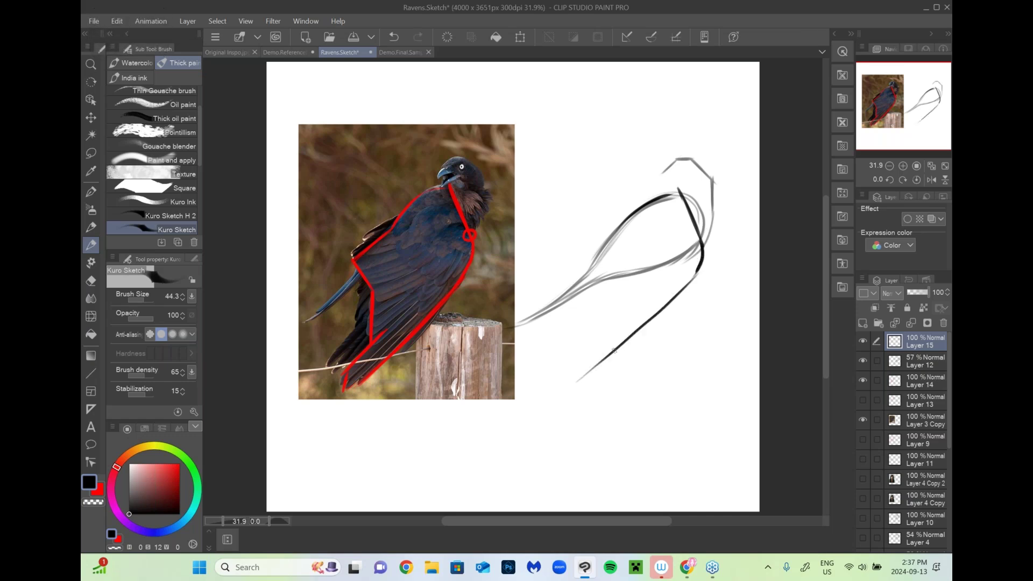
pyautogui.moveTo(700, 268); pyautogui.dragTo(589, 375)
# Step: Draw the wing's feather tip and rear edge up to the back, and reinforce the outline along the back and lower edge
pyautogui.moveTo(572, 382)
pyautogui.mouseDown()
pyautogui.moveTo(616, 321)
pyautogui.moveTo(615, 300)
pyautogui.moveTo(605, 335)
pyautogui.moveTo(611, 287)
pyautogui.moveTo(606, 331)
pyautogui.moveTo(584, 354)
pyautogui.moveTo(609, 326)
pyautogui.mouseUp()
pyautogui.moveTo(592, 253)
pyautogui.mouseDown()
pyautogui.moveTo(611, 285)
pyautogui.moveTo(595, 263)
pyautogui.moveTo(597, 243)
pyautogui.moveTo(639, 213)
pyautogui.moveTo(630, 216)
pyautogui.mouseUp()
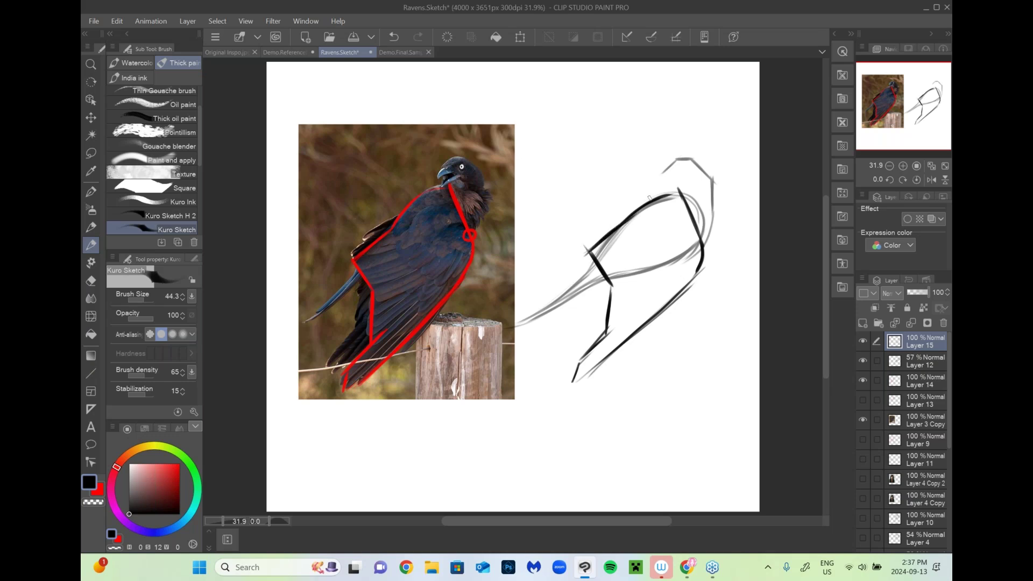
pyautogui.moveTo(611, 283)
pyautogui.mouseDown()
pyautogui.moveTo(597, 342)
pyautogui.moveTo(566, 392)
pyautogui.moveTo(696, 271)
pyautogui.mouseUp()
pyautogui.moveTo(593, 244)
pyautogui.mouseDown()
pyautogui.moveTo(638, 210)
pyautogui.moveTo(592, 247)
pyautogui.mouseUp()
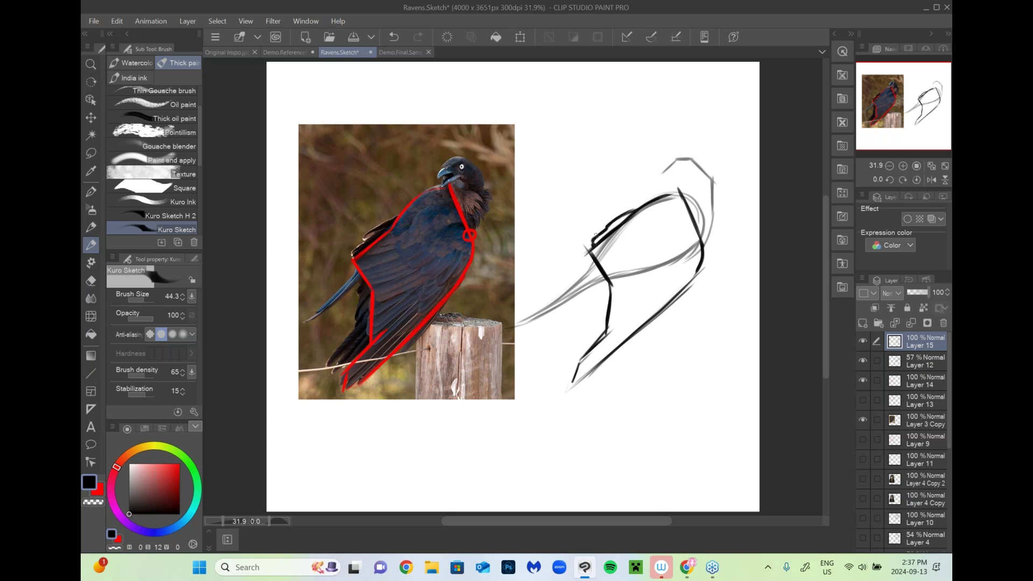
# Step: Draw a second rear wing edge with its own feather tip behind the outlined wing, and add feather-tip strokes
pyautogui.moveTo(592, 246); pyautogui.dragTo(598, 301)
pyautogui.moveTo(598, 283)
pyautogui.mouseDown()
pyautogui.moveTo(595, 334)
pyautogui.moveTo(597, 323)
pyautogui.moveTo(555, 364)
pyautogui.moveTo(579, 364)
pyautogui.mouseUp()
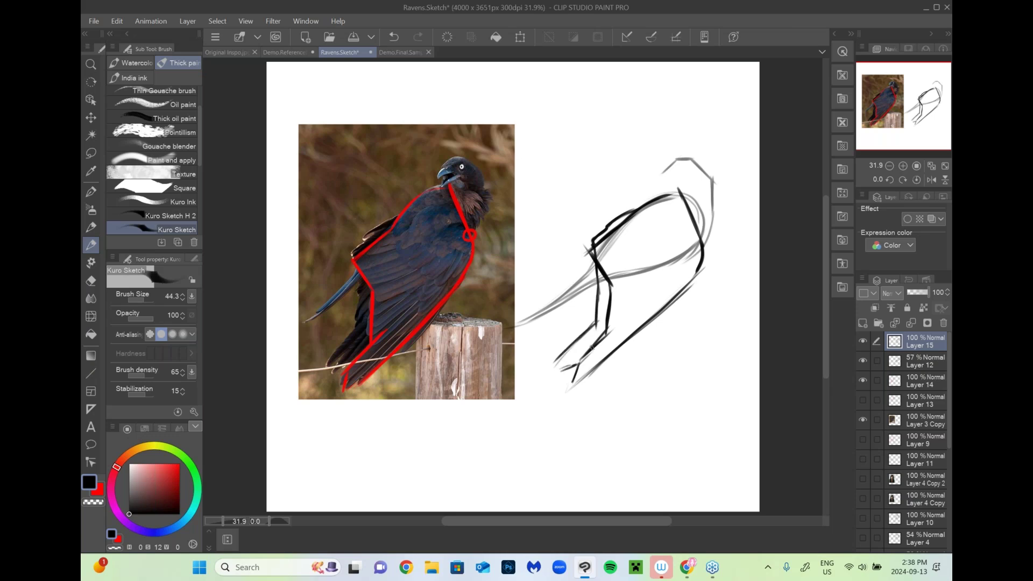
# Step: On a new layer above Layer 14, mark red scalloped feathers over the photographed shoulder and short feather strokes near the wing's rear edge
pyautogui.click(881, 369)
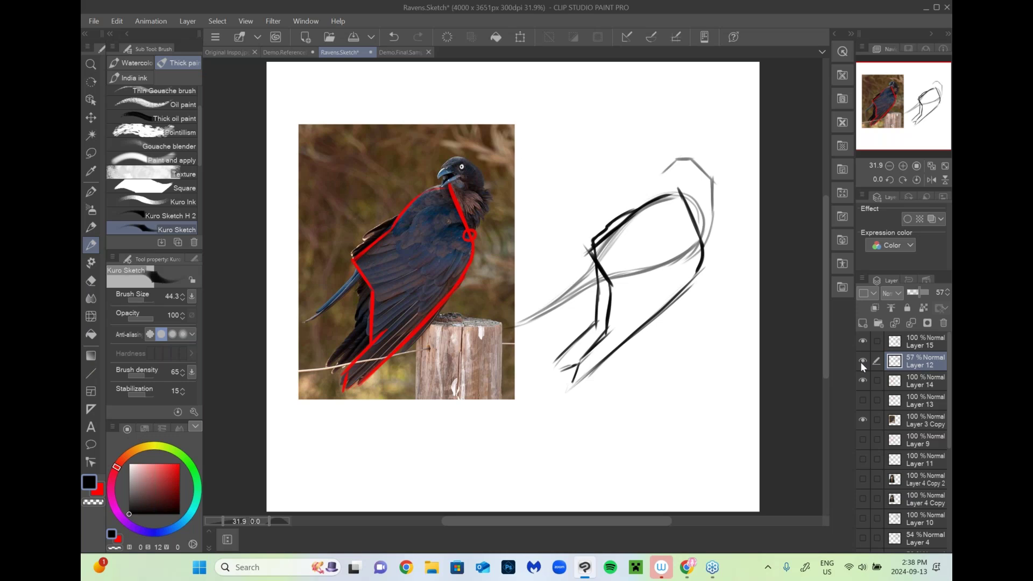
pyautogui.click(861, 361)
pyautogui.click(863, 361)
pyautogui.click(921, 381)
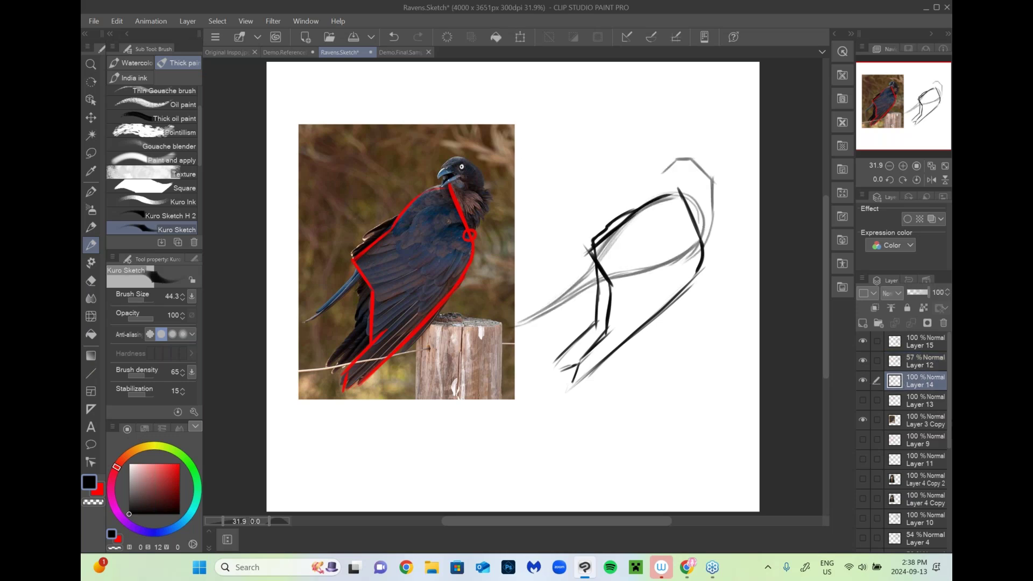
pyautogui.click(863, 379)
pyautogui.click(864, 380)
pyautogui.click(863, 323)
pyautogui.moveTo(163, 480); pyautogui.dragTo(180, 462)
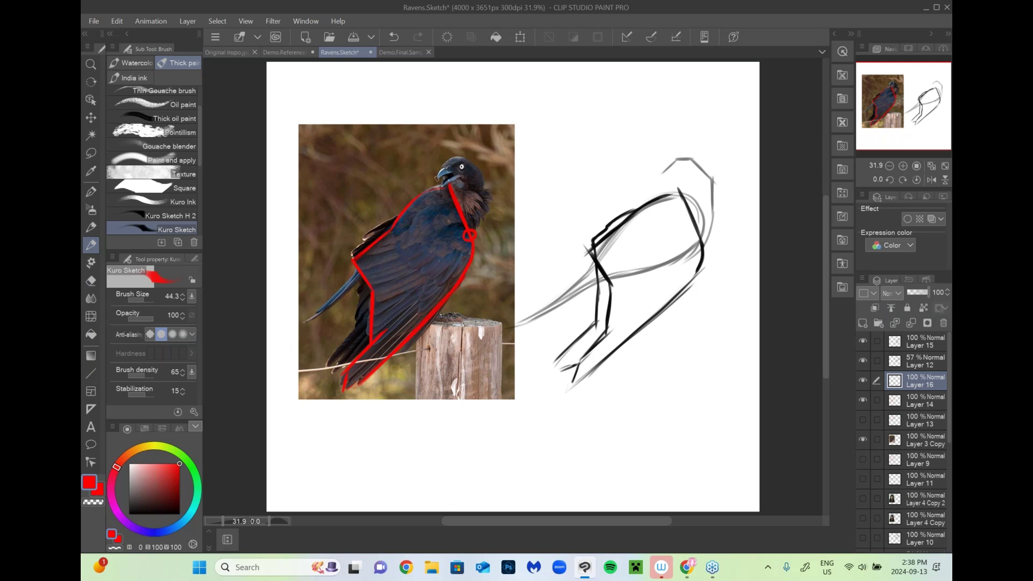
pyautogui.moveTo(399, 219)
pyautogui.mouseDown()
pyautogui.moveTo(451, 196)
pyautogui.moveTo(410, 243)
pyautogui.moveTo(451, 223)
pyautogui.moveTo(439, 254)
pyautogui.mouseUp()
pyautogui.moveTo(415, 201)
pyautogui.mouseDown()
pyautogui.moveTo(427, 208)
pyautogui.moveTo(446, 200)
pyautogui.moveTo(424, 202)
pyautogui.moveTo(440, 193)
pyautogui.mouseUp()
pyautogui.moveTo(425, 229); pyautogui.dragTo(455, 206)
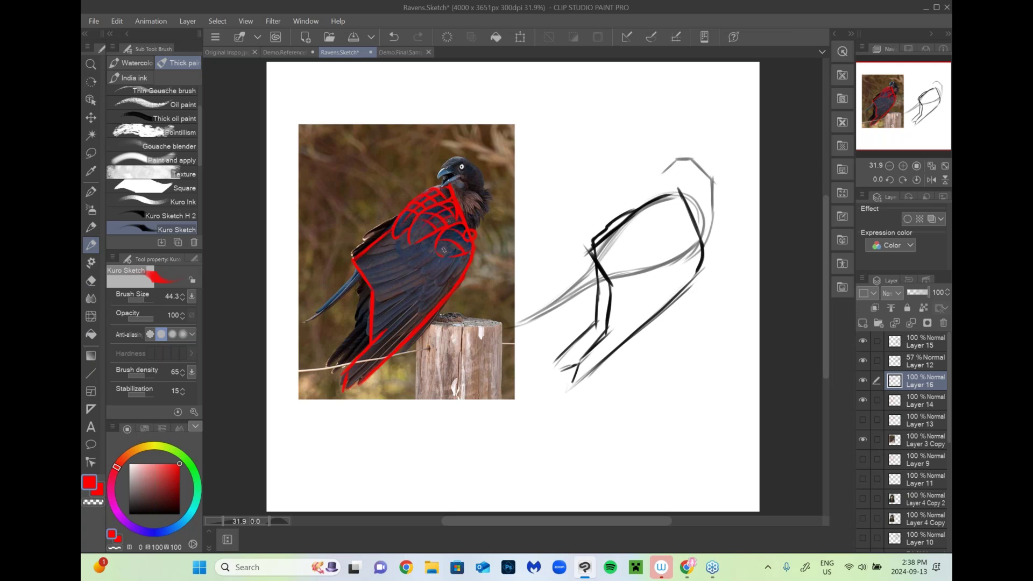
pyautogui.moveTo(357, 269); pyautogui.dragTo(401, 257)
pyautogui.moveTo(371, 261); pyautogui.dragTo(406, 270)
# Step: On a new top layer, sketch curved black shoulder feathers inside the drawn wing with the brush size at 32.7
pyautogui.click(128, 513)
pyautogui.click(145, 300)
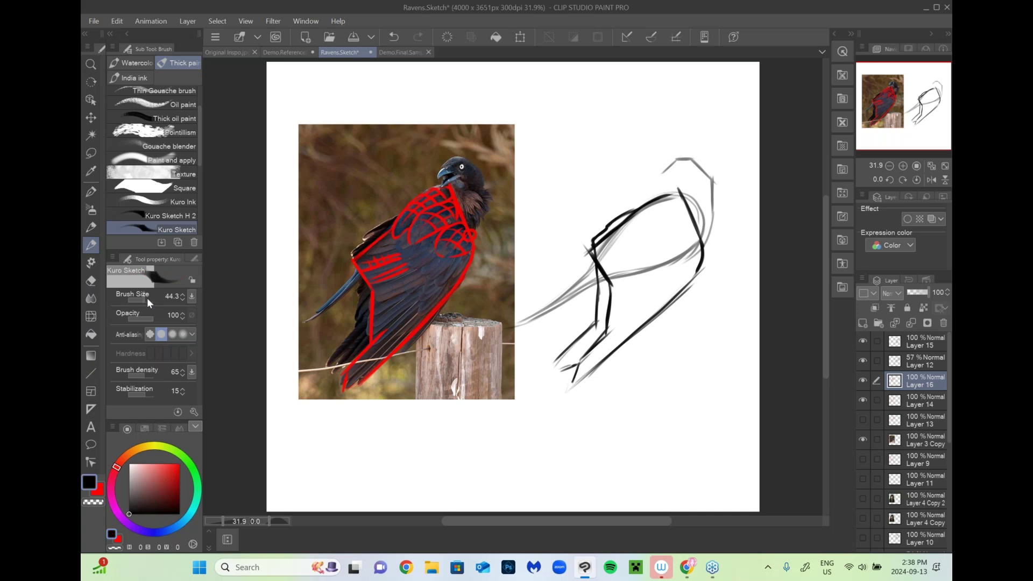
pyautogui.click(930, 346)
pyautogui.click(861, 341)
pyautogui.click(861, 342)
pyautogui.click(863, 323)
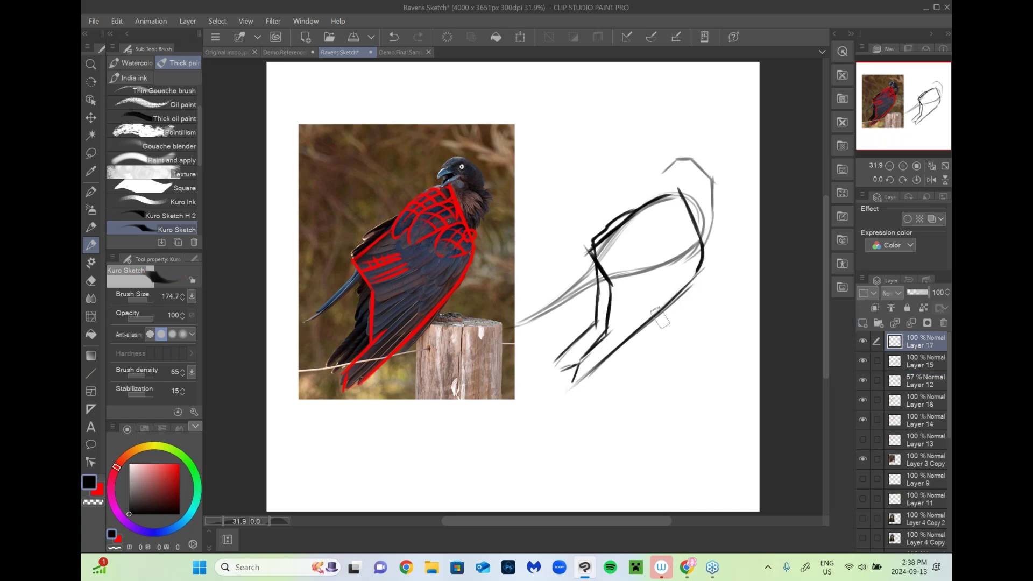
pyautogui.moveTo(625, 233)
pyautogui.mouseDown()
pyautogui.moveTo(673, 221)
pyautogui.moveTo(688, 205)
pyautogui.moveTo(652, 235)
pyautogui.moveTo(694, 238)
pyautogui.moveTo(695, 221)
pyautogui.moveTo(672, 259)
pyautogui.moveTo(703, 263)
pyautogui.mouseUp()
pyautogui.click(148, 300)
pyautogui.press('c')
pyautogui.moveTo(677, 220)
pyautogui.mouseDown()
pyautogui.moveTo(660, 229)
pyautogui.moveTo(678, 209)
pyautogui.moveTo(685, 233)
pyautogui.mouseUp()
pyautogui.press('c')
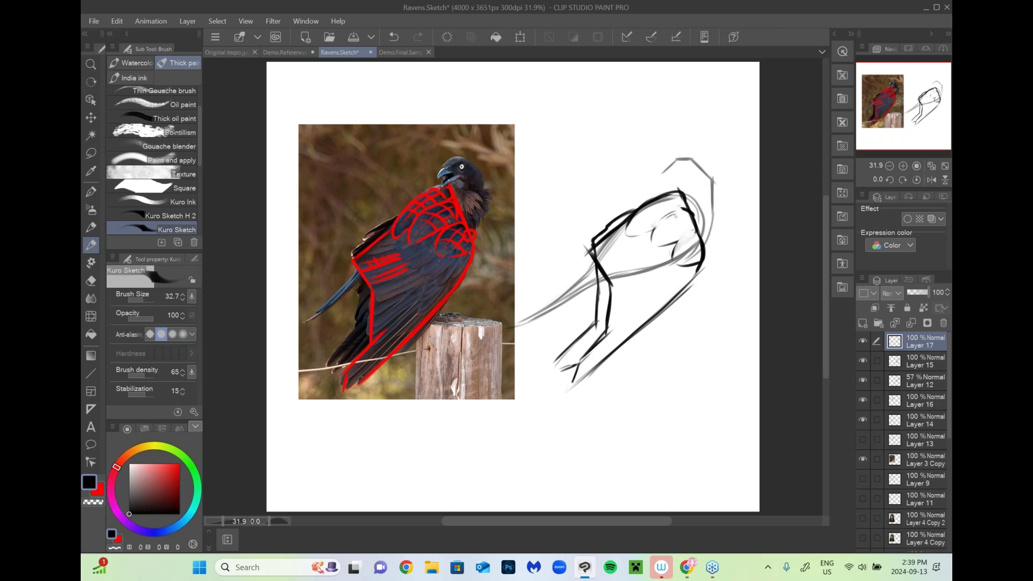
pyautogui.moveTo(681, 241); pyautogui.dragTo(695, 230)
# Step: Draw a row of increasingly spaced black lines below the sketch and a small barbed curve beside it as feather-spacing examples
pyautogui.moveTo(620, 394)
pyautogui.mouseDown()
pyautogui.moveTo(623, 429)
pyautogui.moveTo(639, 441)
pyautogui.moveTo(646, 395)
pyautogui.moveTo(652, 442)
pyautogui.mouseUp()
pyautogui.moveTo(660, 385)
pyautogui.mouseDown()
pyautogui.moveTo(671, 452)
pyautogui.moveTo(698, 469)
pyautogui.mouseUp()
pyautogui.moveTo(708, 382); pyautogui.dragTo(717, 472)
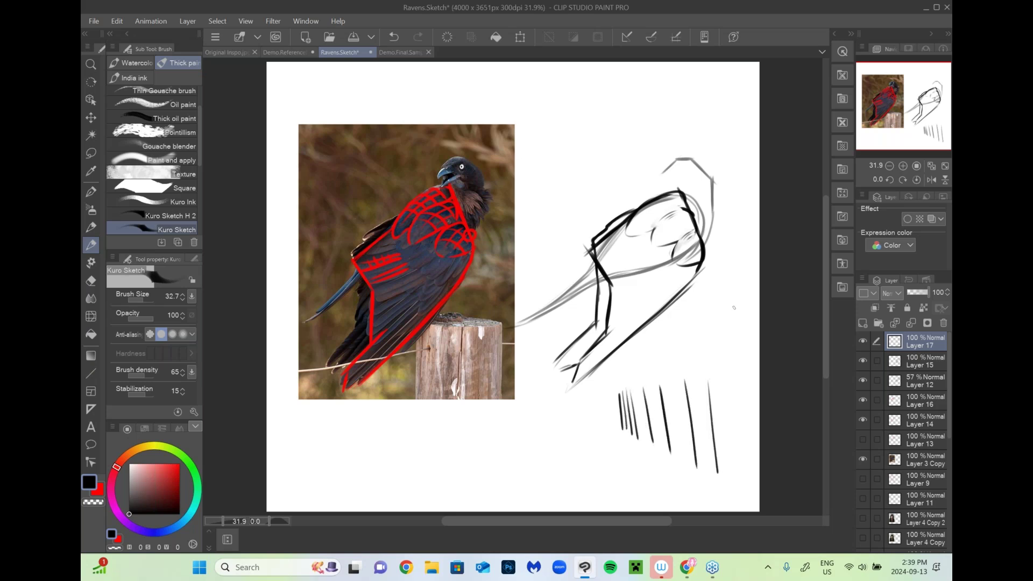
pyautogui.moveTo(740, 322)
pyautogui.mouseDown()
pyautogui.moveTo(712, 315)
pyautogui.moveTo(705, 331)
pyautogui.moveTo(733, 312)
pyautogui.mouseUp()
# Step: Hide the red markings on Layer 16 and Layer 14 to clear the photo, keeping the black sketch layers visible
pyautogui.click(909, 357)
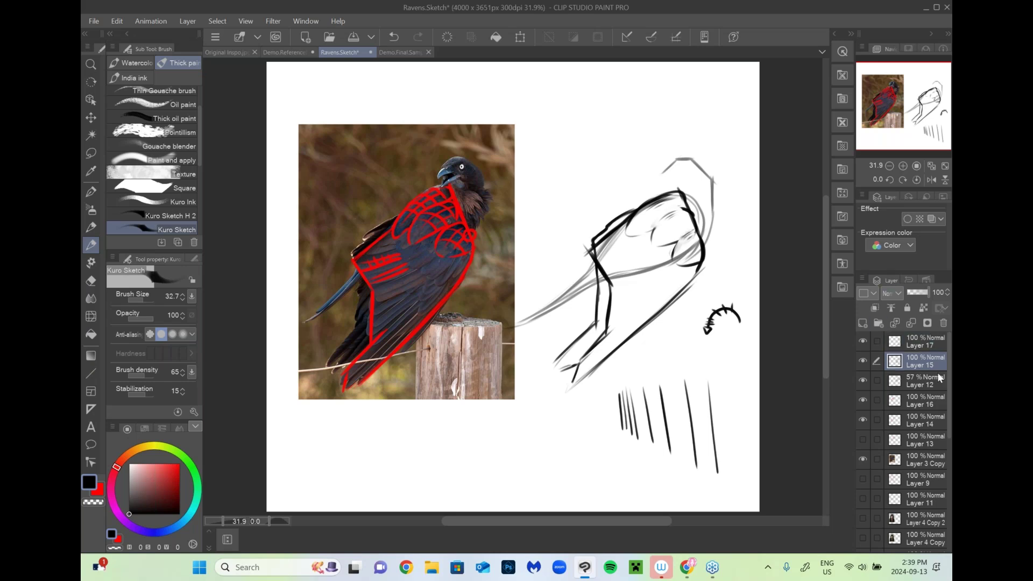
pyautogui.click(863, 361)
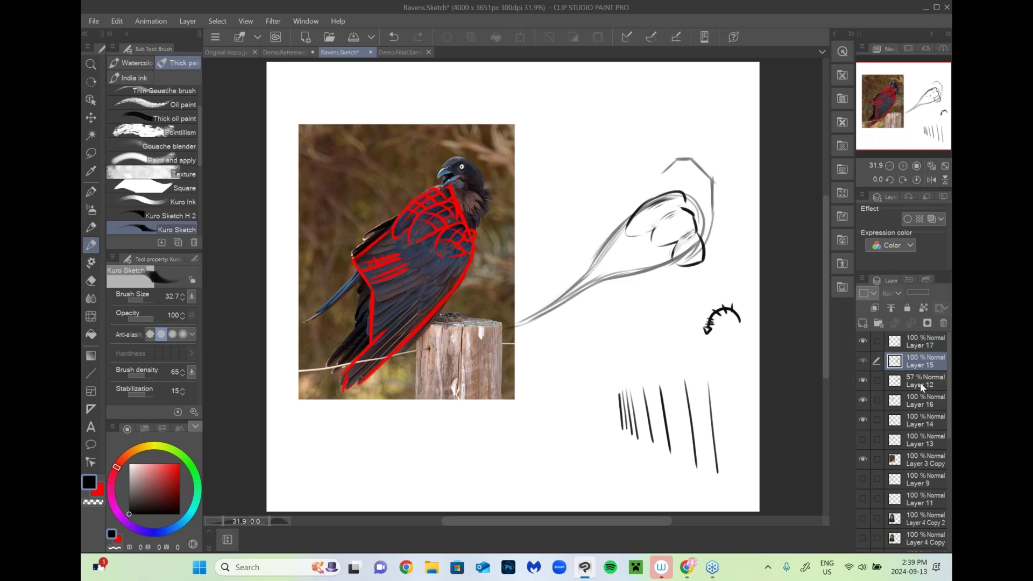
pyautogui.click(863, 360)
pyautogui.click(874, 383)
pyautogui.click(862, 400)
pyautogui.click(863, 380)
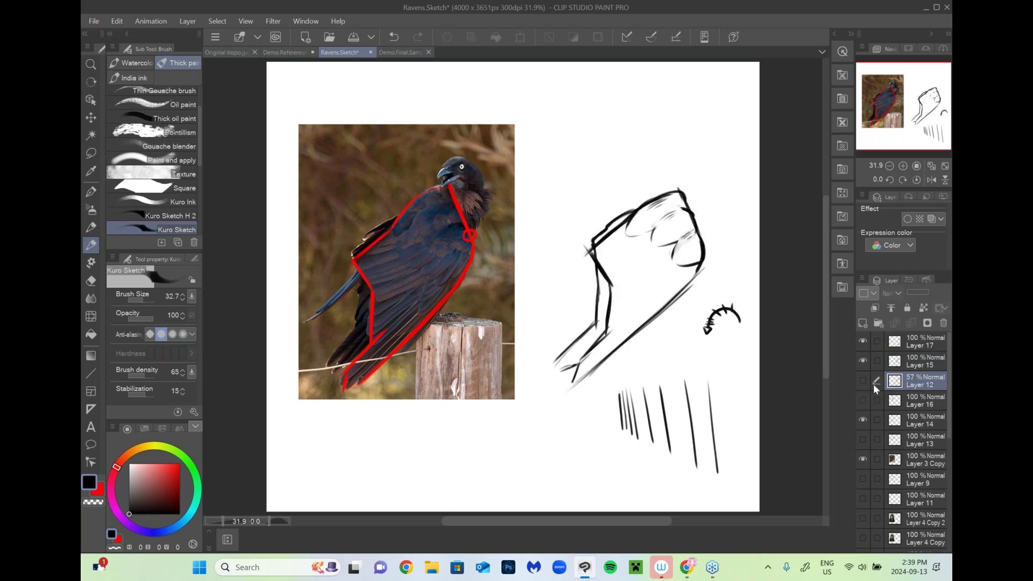
pyautogui.click(862, 381)
pyautogui.click(862, 420)
# Step: On a new layer, outline the photographed wing's main feather groups in red from the front bend to the feather tips
pyautogui.click(862, 323)
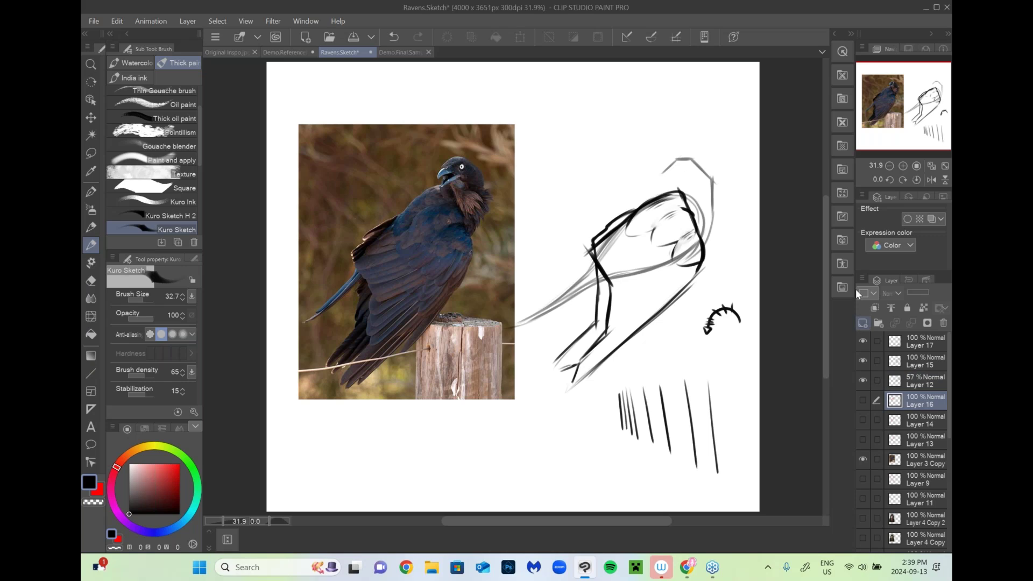
pyautogui.press('x')
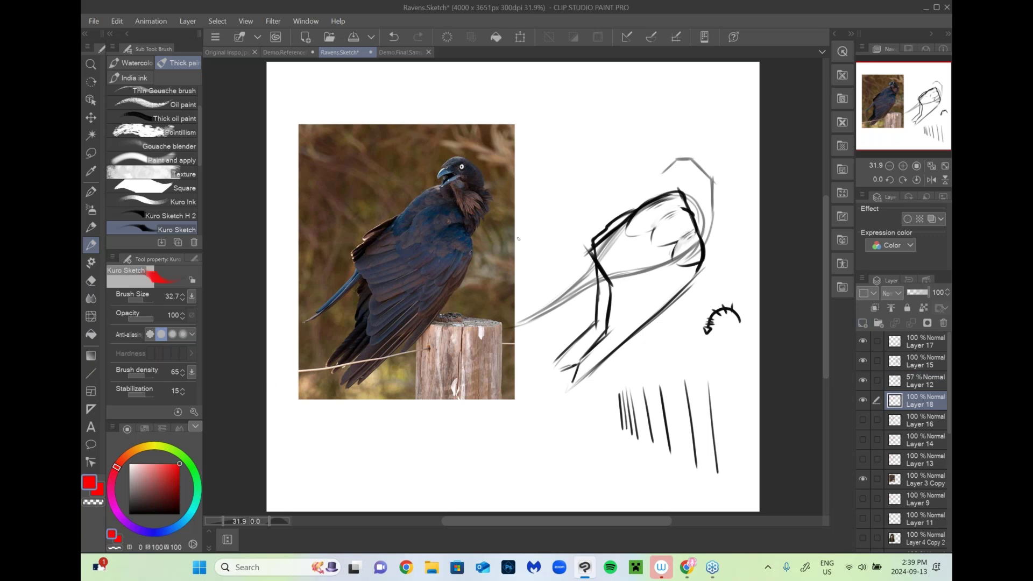
pyautogui.moveTo(457, 285); pyautogui.dragTo(466, 250)
pyautogui.moveTo(399, 245)
pyautogui.mouseDown()
pyautogui.moveTo(471, 252)
pyautogui.moveTo(424, 297)
pyautogui.moveTo(421, 323)
pyautogui.moveTo(451, 293)
pyautogui.moveTo(423, 281)
pyautogui.moveTo(381, 301)
pyautogui.mouseUp()
pyautogui.moveTo(358, 260); pyautogui.dragTo(395, 241)
pyautogui.moveTo(370, 300)
pyautogui.mouseDown()
pyautogui.moveTo(368, 344)
pyautogui.moveTo(338, 383)
pyautogui.mouseUp()
pyautogui.moveTo(345, 386)
pyautogui.mouseDown()
pyautogui.moveTo(413, 331)
pyautogui.moveTo(376, 363)
pyautogui.mouseUp()
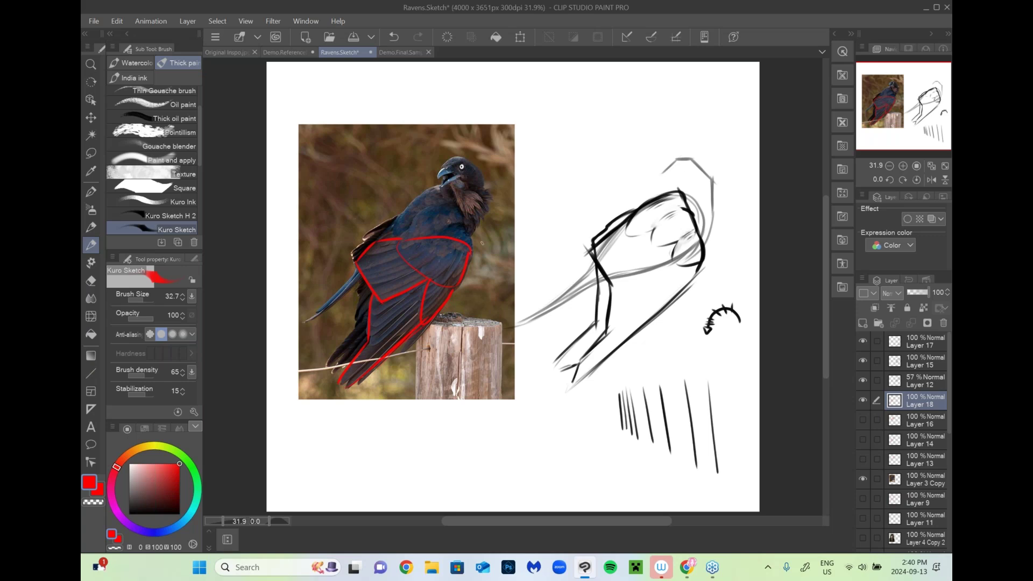
# Step: Divide the drawn wing into matching feather groups with black lines on Layer 17
pyautogui.click(871, 343)
pyautogui.click(862, 343)
pyautogui.click(864, 341)
pyautogui.click(129, 514)
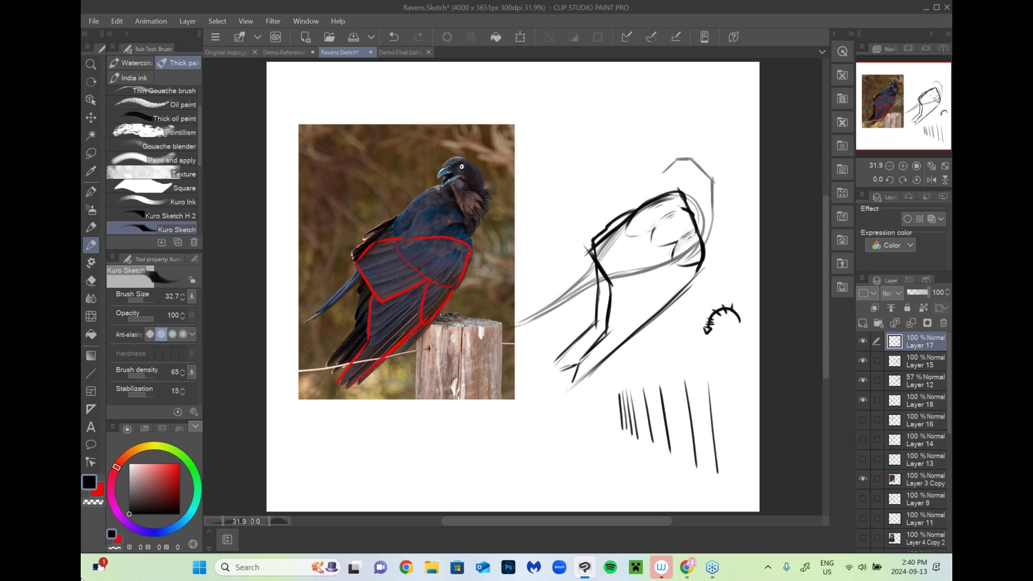
pyautogui.moveTo(646, 234)
pyautogui.mouseDown()
pyautogui.moveTo(669, 284)
pyautogui.moveTo(632, 231)
pyautogui.moveTo(676, 287)
pyautogui.moveTo(655, 273)
pyautogui.moveTo(688, 280)
pyautogui.moveTo(643, 323)
pyautogui.mouseUp()
pyautogui.moveTo(654, 278)
pyautogui.mouseDown()
pyautogui.moveTo(613, 289)
pyautogui.moveTo(572, 385)
pyautogui.mouseUp()
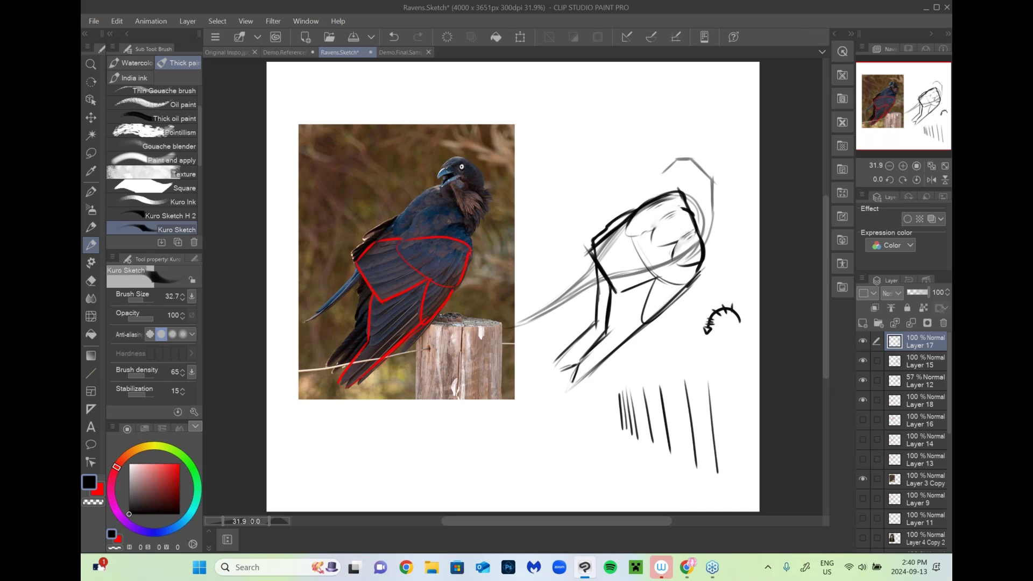
# Step: Hide Layer 18 and trace the feather tips along the photographed wing's rear edge in red on a new layer
pyautogui.click(863, 362)
pyautogui.click(863, 361)
pyautogui.click(863, 359)
pyautogui.click(915, 400)
pyautogui.click(862, 323)
pyautogui.press('x')
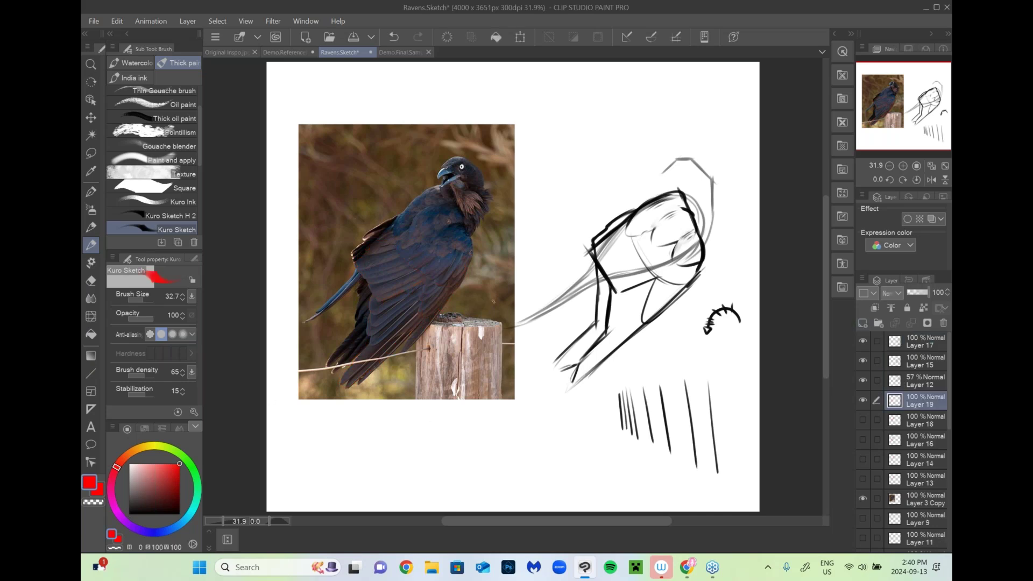
pyautogui.moveTo(366, 275)
pyautogui.mouseDown()
pyautogui.moveTo(385, 299)
pyautogui.moveTo(373, 339)
pyautogui.moveTo(393, 329)
pyautogui.moveTo(366, 344)
pyautogui.moveTo(342, 383)
pyautogui.moveTo(380, 353)
pyautogui.moveTo(355, 374)
pyautogui.moveTo(380, 361)
pyautogui.moveTo(360, 382)
pyautogui.mouseUp()
pyautogui.scroll(-2, 825, 308)
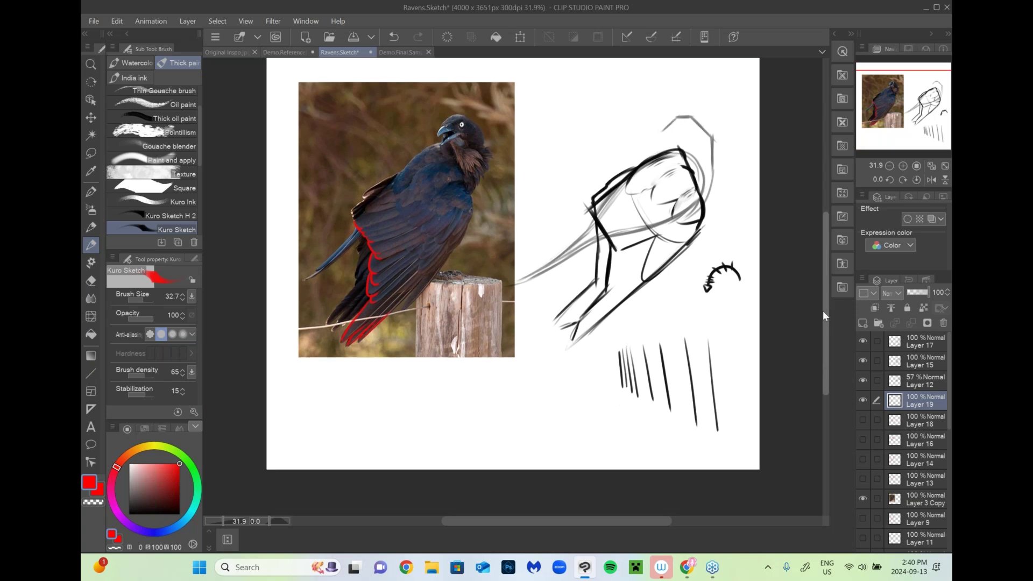
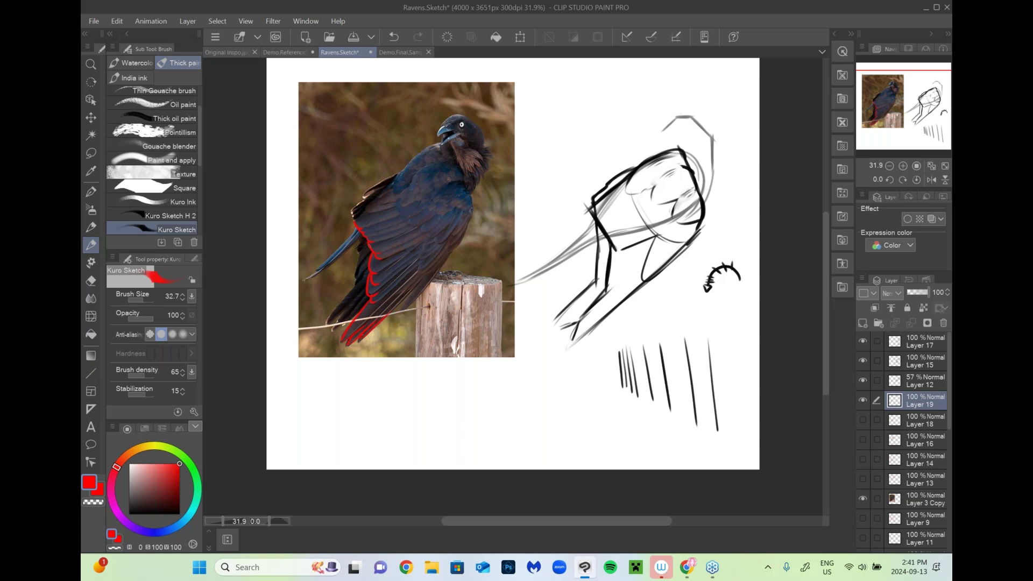
# Step: Draw a red example of the layered feather-tip edge in the blank area below the photo
pyautogui.moveTo(409, 375); pyautogui.dragTo(445, 424)
pyautogui.moveTo(429, 412)
pyautogui.mouseDown()
pyautogui.moveTo(422, 448)
pyautogui.moveTo(433, 454)
pyautogui.moveTo(412, 465)
pyautogui.mouseUp()
pyautogui.moveTo(417, 458); pyautogui.dragTo(410, 469)
# Step: Lower Layer 17's opacity to 45% and Layer 15's to 52%, and add a new layer on top for refined black lines
pyautogui.click(919, 347)
pyautogui.click(863, 340)
pyautogui.click(861, 341)
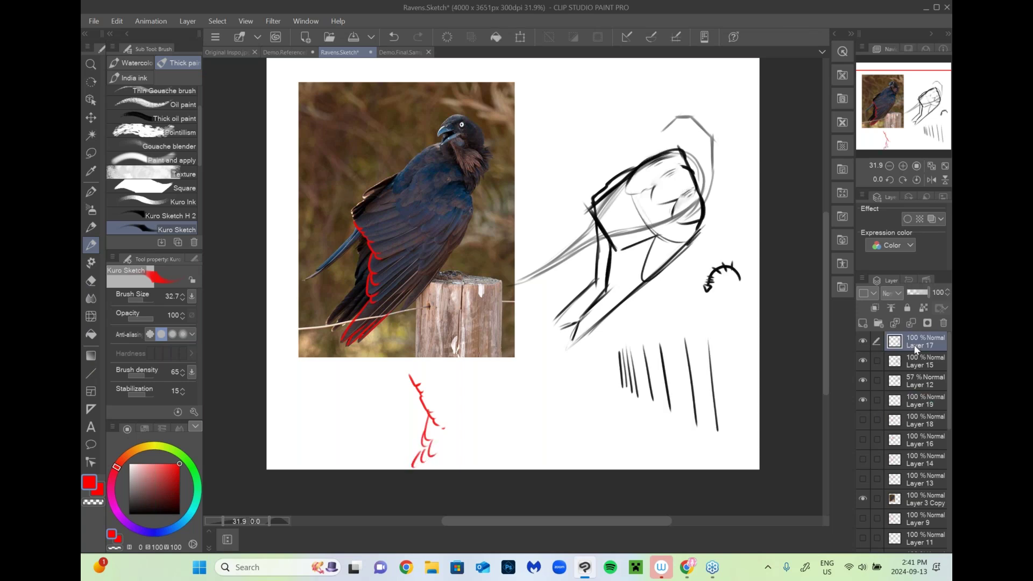
pyautogui.click(918, 295)
pyautogui.click(866, 324)
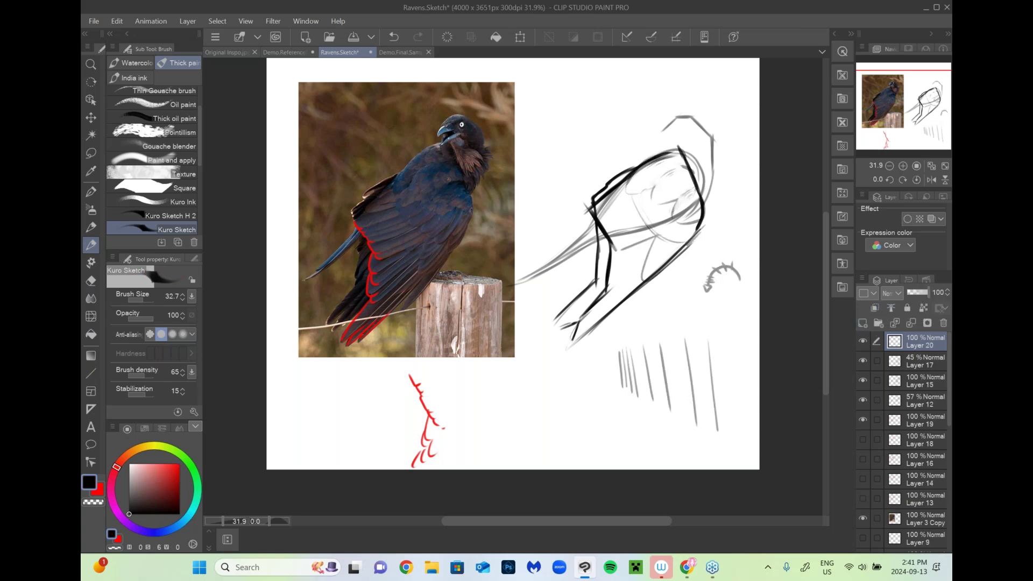
pyautogui.click(863, 381)
pyautogui.click(880, 385)
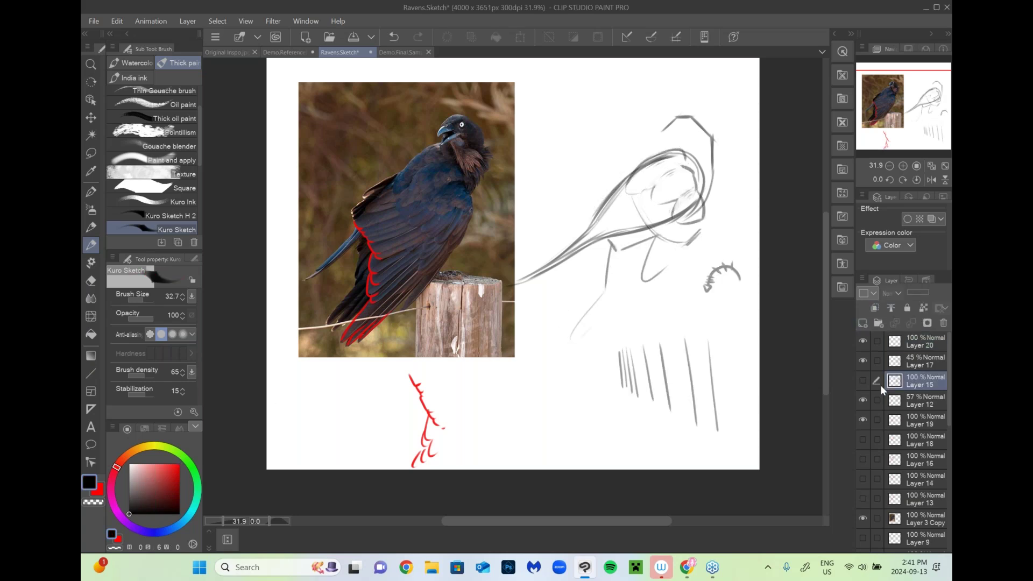
pyautogui.click(863, 381)
pyautogui.click(918, 292)
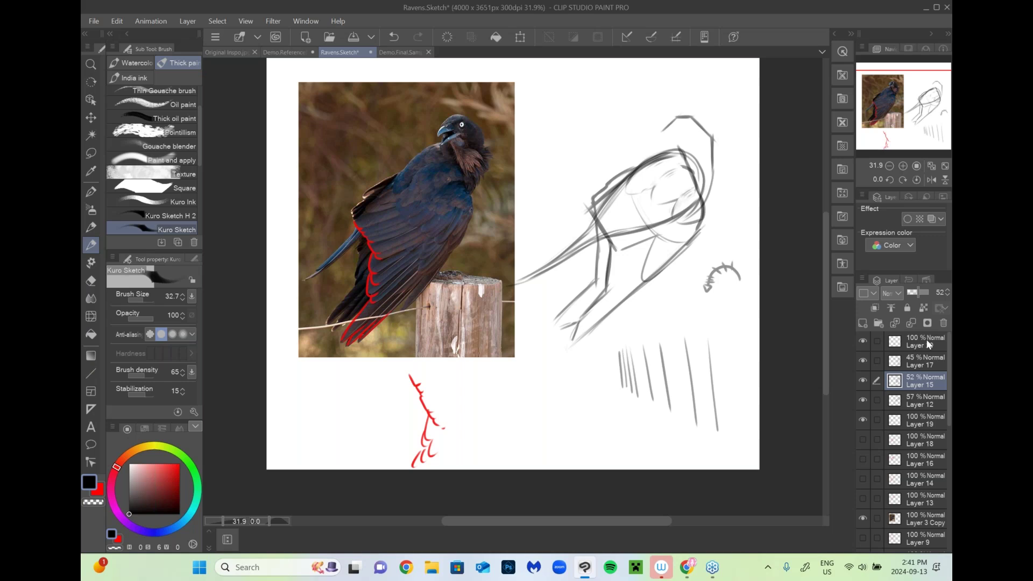
pyautogui.click(923, 334)
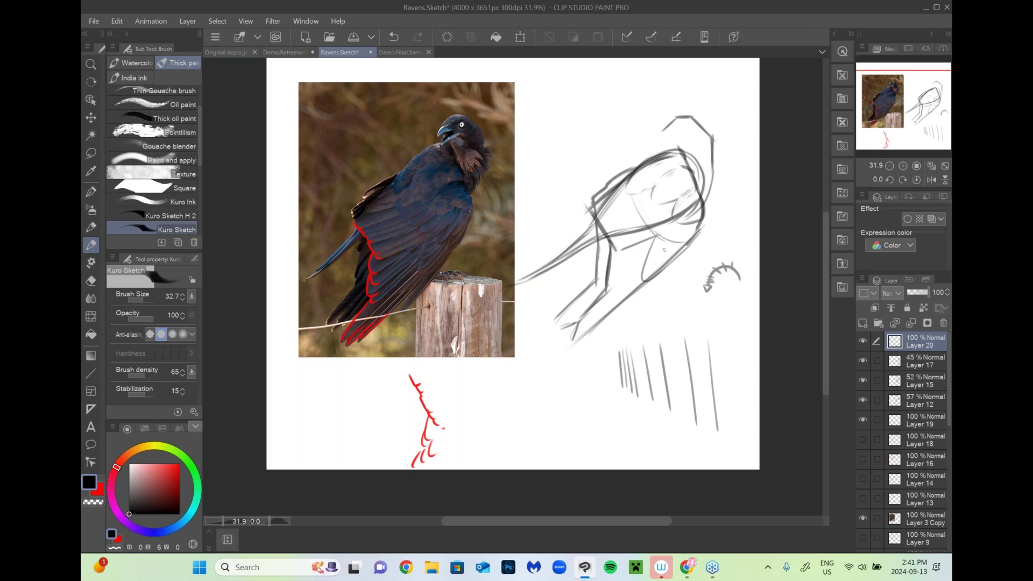
# Step: Draw black scalloped tips along the feather-group boundaries and refine the near wing's rear edge, long feather tips and lower edge
pyautogui.moveTo(635, 195)
pyautogui.mouseDown()
pyautogui.moveTo(656, 234)
pyautogui.moveTo(675, 224)
pyautogui.moveTo(667, 239)
pyautogui.moveTo(689, 239)
pyautogui.mouseUp()
pyautogui.moveTo(667, 236)
pyautogui.mouseDown()
pyautogui.moveTo(643, 282)
pyautogui.moveTo(661, 270)
pyautogui.mouseUp()
pyautogui.moveTo(609, 240)
pyautogui.mouseDown()
pyautogui.moveTo(622, 249)
pyautogui.moveTo(594, 212)
pyautogui.moveTo(613, 190)
pyautogui.moveTo(622, 196)
pyautogui.mouseUp()
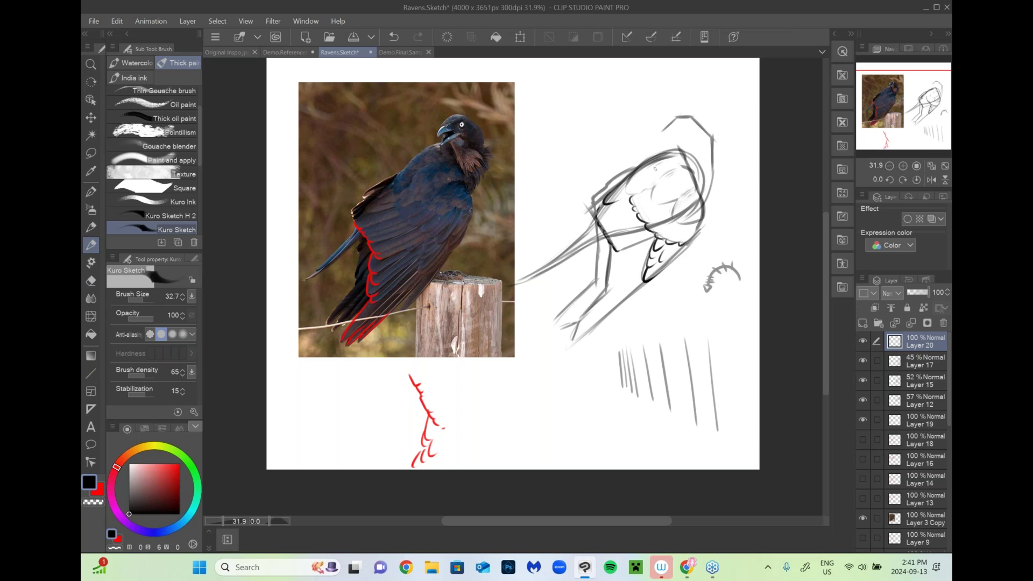
pyautogui.moveTo(614, 246)
pyautogui.mouseDown()
pyautogui.moveTo(601, 295)
pyautogui.moveTo(568, 345)
pyautogui.mouseUp()
pyautogui.moveTo(643, 288)
pyautogui.mouseDown()
pyautogui.moveTo(568, 343)
pyautogui.moveTo(607, 314)
pyautogui.mouseUp()
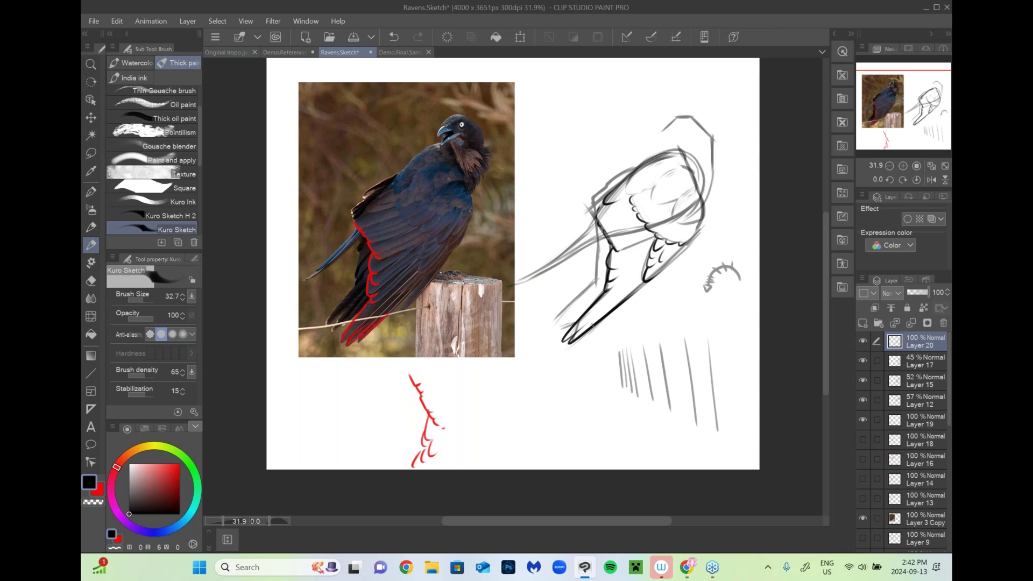
# Step: Circle the drawn wing's front joint and add feather tips along the far wing and the upper rear edge
pyautogui.moveTo(704, 205); pyautogui.dragTo(706, 204)
pyautogui.moveTo(595, 278)
pyautogui.mouseDown()
pyautogui.moveTo(557, 322)
pyautogui.moveTo(587, 308)
pyautogui.mouseUp()
pyautogui.moveTo(602, 253)
pyautogui.mouseDown()
pyautogui.moveTo(595, 277)
pyautogui.moveTo(595, 263)
pyautogui.mouseUp()
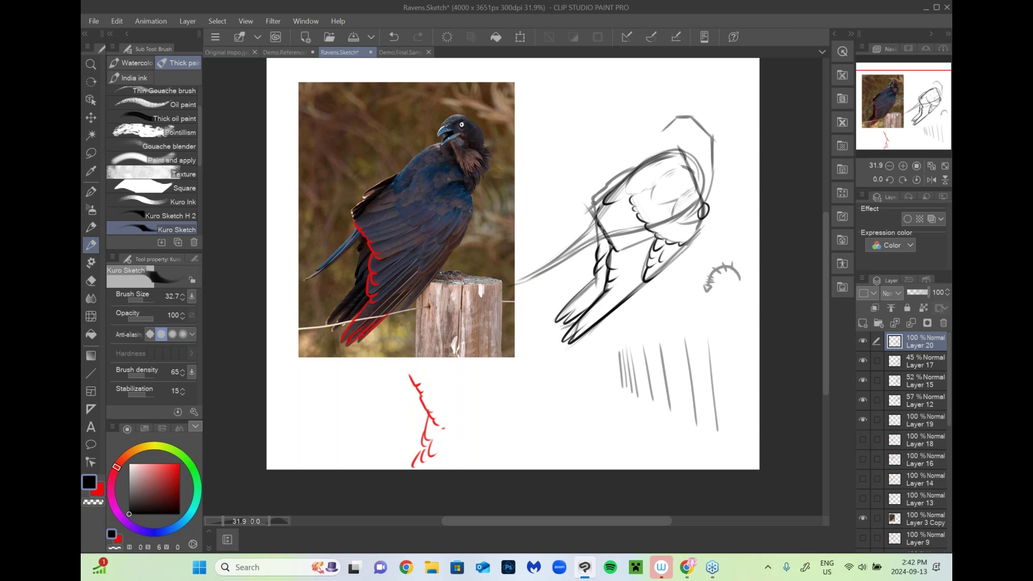
pyautogui.moveTo(594, 204); pyautogui.dragTo(647, 160)
# Step: On a new layer above Layer 19, circle the photographed wing's front joint in red and undo the stray stroke drawn from it
pyautogui.click(913, 362)
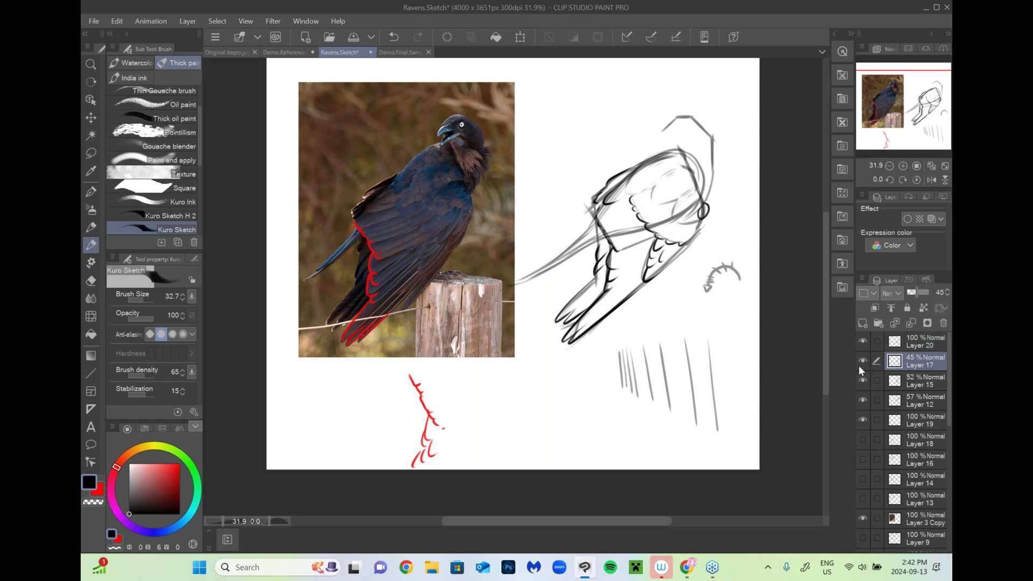
pyautogui.click(863, 401)
pyautogui.click(863, 401)
pyautogui.click(861, 422)
pyautogui.click(864, 422)
pyautogui.click(863, 323)
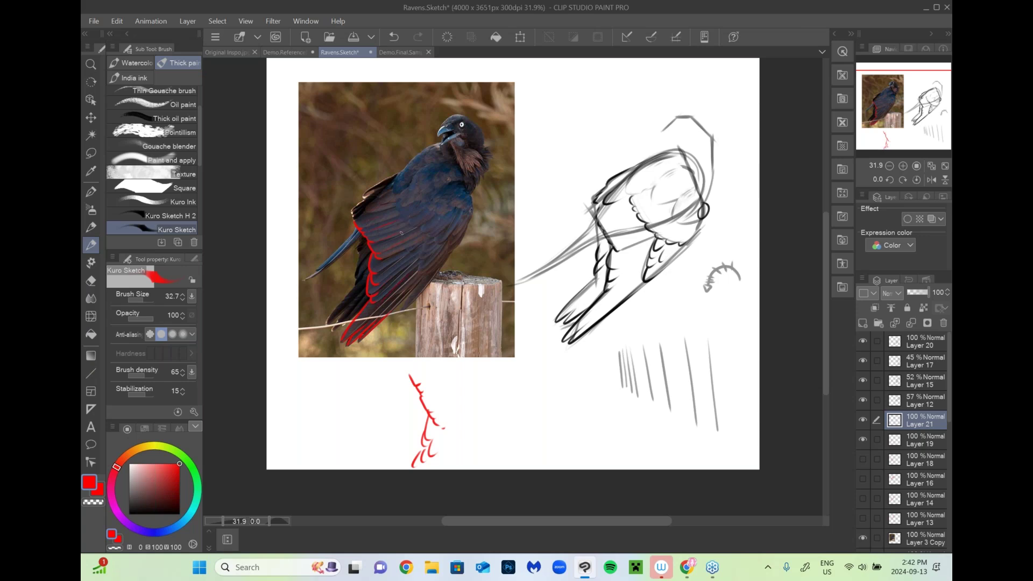
pyautogui.moveTo(471, 198); pyautogui.dragTo(465, 211)
pyautogui.moveTo(469, 207)
pyautogui.mouseDown()
pyautogui.moveTo(494, 329)
pyautogui.moveTo(459, 355)
pyautogui.mouseUp()
pyautogui.hotkey('ctrl', 'z')
# Step: Draw red feather lines across the photographed wing, fanning out from the circled joint to the rear edge and tips
pyautogui.moveTo(470, 207)
pyautogui.mouseDown()
pyautogui.moveTo(444, 242)
pyautogui.moveTo(468, 210)
pyautogui.moveTo(449, 223)
pyautogui.moveTo(421, 200)
pyautogui.mouseUp()
pyautogui.moveTo(416, 215)
pyautogui.mouseDown()
pyautogui.moveTo(352, 218)
pyautogui.moveTo(366, 209)
pyautogui.mouseUp()
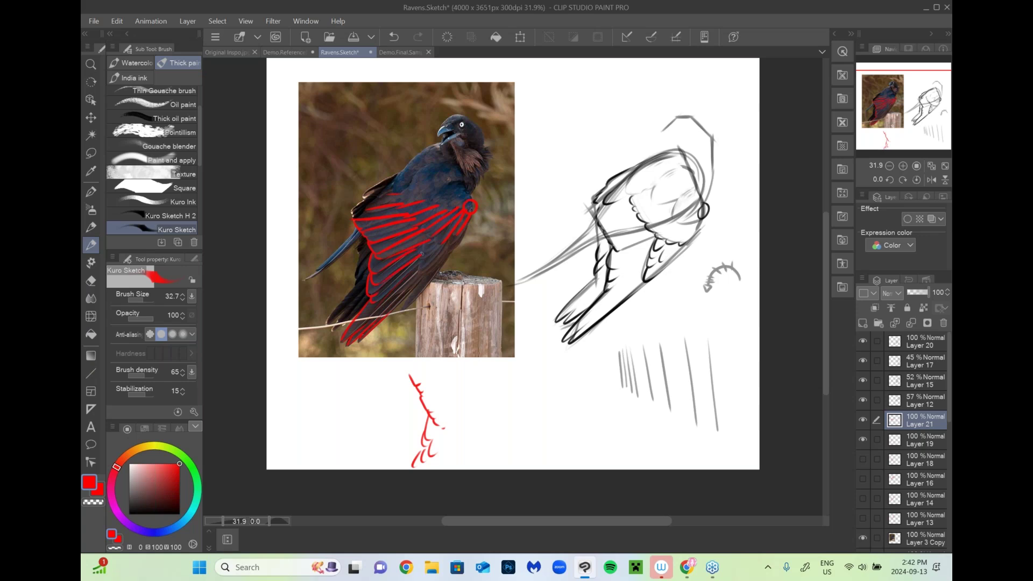
pyautogui.moveTo(422, 251); pyautogui.dragTo(382, 288)
pyautogui.click(430, 261)
# Step: On Layer 20, draw black feather lines across the sketched wing's upper and middle sections, fanning out from the circled joint
pyautogui.click(913, 341)
pyautogui.click(860, 344)
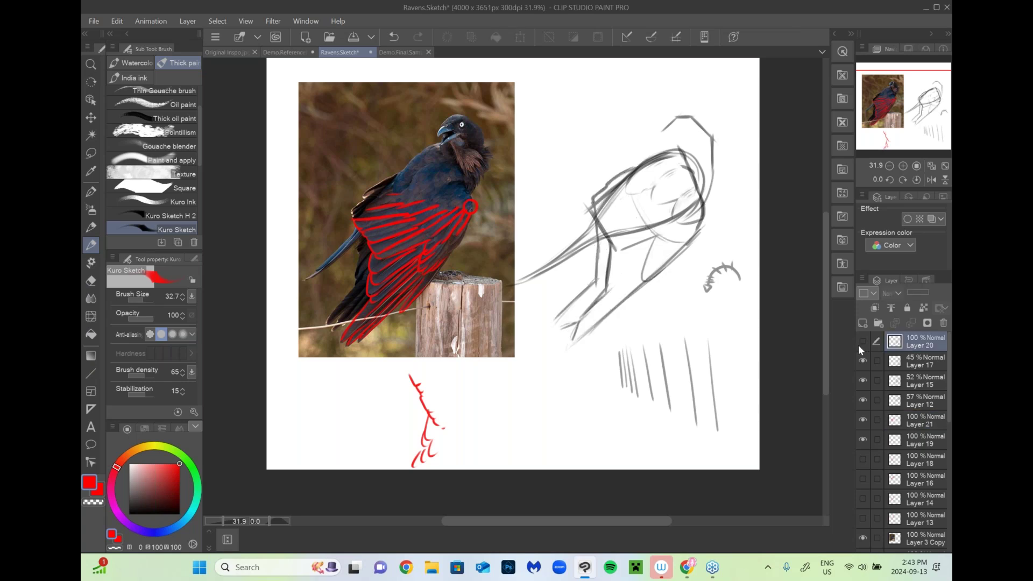
pyautogui.click(867, 341)
pyautogui.click(128, 514)
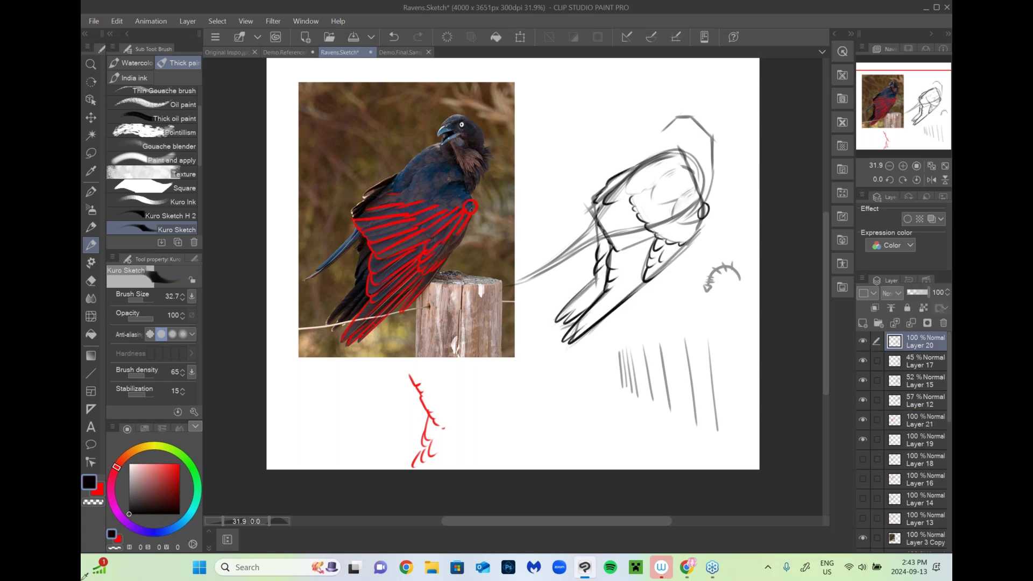
pyautogui.moveTo(666, 242)
pyautogui.mouseDown()
pyautogui.moveTo(703, 220)
pyautogui.moveTo(665, 211)
pyautogui.moveTo(685, 207)
pyautogui.mouseUp()
pyautogui.moveTo(630, 212); pyautogui.dragTo(673, 203)
pyautogui.moveTo(631, 205); pyautogui.dragTo(659, 194)
pyautogui.moveTo(619, 251)
pyautogui.mouseDown()
pyautogui.moveTo(662, 232)
pyautogui.moveTo(616, 233)
pyautogui.moveTo(643, 226)
pyautogui.mouseUp()
pyautogui.moveTo(602, 226); pyautogui.dragTo(638, 217)
pyautogui.moveTo(597, 221); pyautogui.dragTo(641, 209)
pyautogui.moveTo(598, 211); pyautogui.dragTo(635, 197)
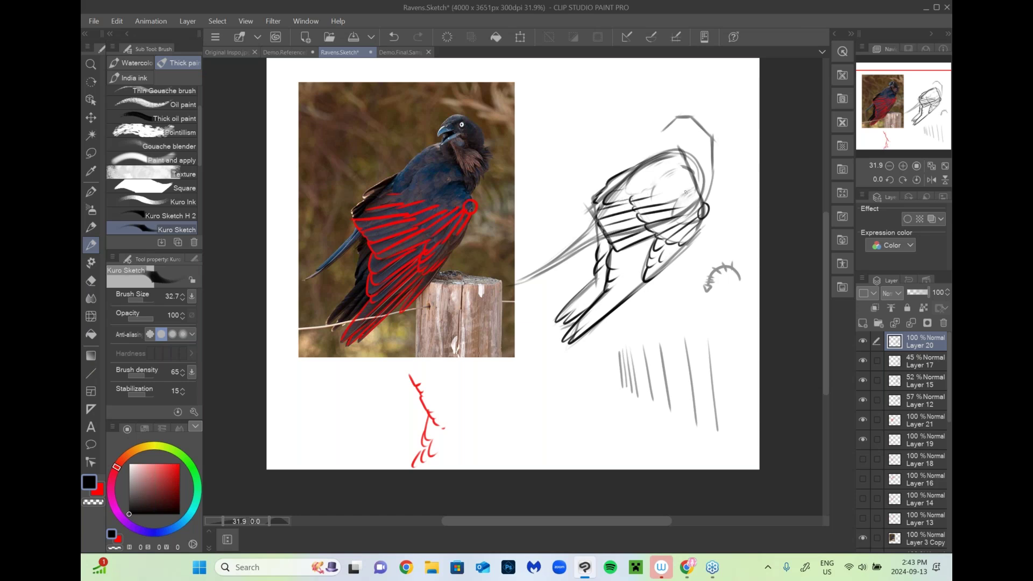
# Step: Add black lines for the long lower feathers and one more feather line near the wing's upper rear edge
pyautogui.moveTo(612, 270); pyautogui.dragTo(652, 250)
pyautogui.moveTo(612, 280); pyautogui.dragTo(648, 258)
pyautogui.moveTo(606, 293)
pyautogui.mouseDown()
pyautogui.moveTo(638, 269)
pyautogui.moveTo(571, 336)
pyautogui.moveTo(605, 285)
pyautogui.moveTo(596, 274)
pyautogui.moveTo(608, 272)
pyautogui.mouseUp()
pyautogui.moveTo(596, 202); pyautogui.dragTo(617, 188)
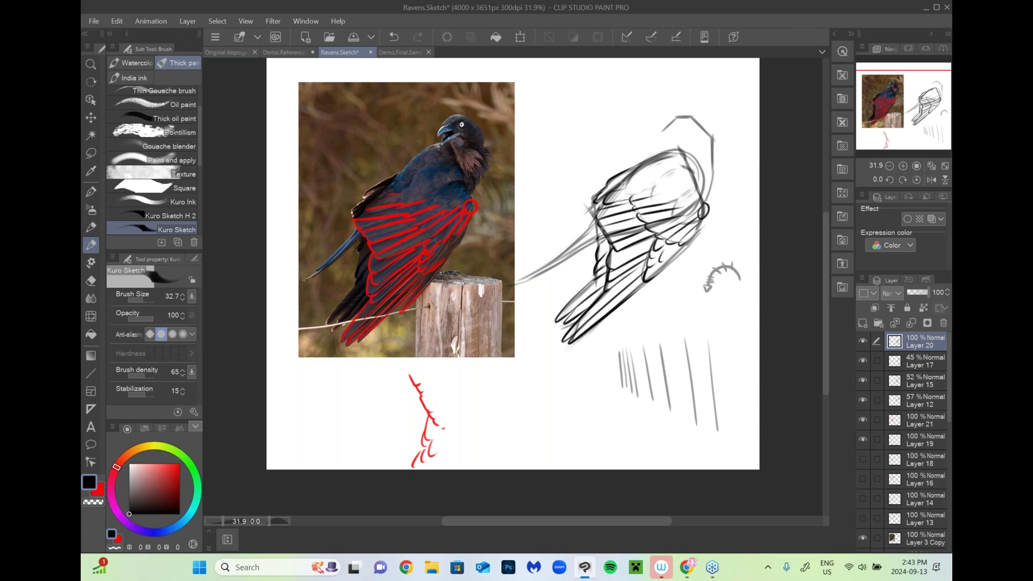
# Step: Draw the sketched raven's head in black at brush size 60.1, with beak, eye, crown and the neck line down to the wing joint
pyautogui.click(144, 299)
pyautogui.moveTo(667, 130)
pyautogui.mouseDown()
pyautogui.moveTo(670, 126)
pyautogui.moveTo(663, 133)
pyautogui.moveTo(681, 131)
pyautogui.moveTo(654, 145)
pyautogui.moveTo(680, 134)
pyautogui.moveTo(648, 151)
pyautogui.moveTo(682, 137)
pyautogui.moveTo(662, 156)
pyautogui.moveTo(683, 139)
pyautogui.moveTo(680, 115)
pyautogui.moveTo(701, 120)
pyautogui.moveTo(715, 136)
pyautogui.moveTo(708, 187)
pyautogui.mouseUp()
pyautogui.moveTo(712, 151); pyautogui.dragTo(703, 205)
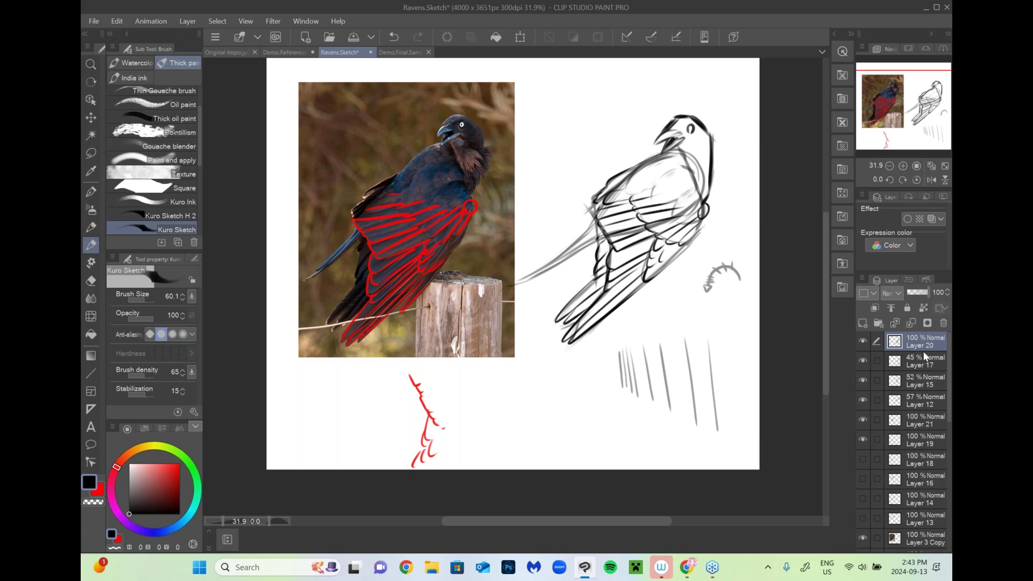
# Step: Merge Layer 20 down through Layers 17 and 15 into Layer 12, checking the merged sketch's visibility
pyautogui.click(911, 323)
pyautogui.click(912, 323)
pyautogui.click(912, 323)
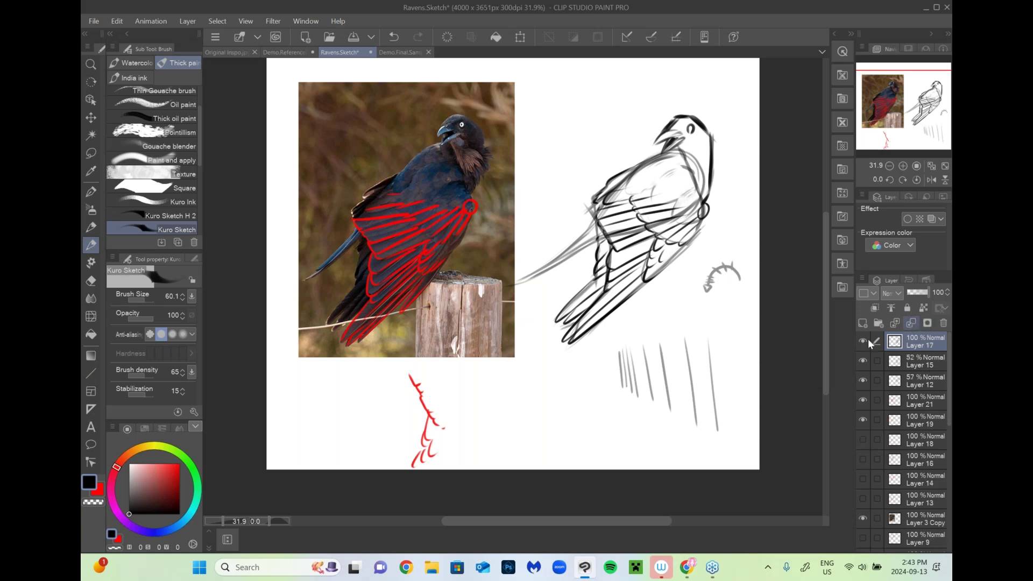
pyautogui.click(863, 342)
pyautogui.click(863, 342)
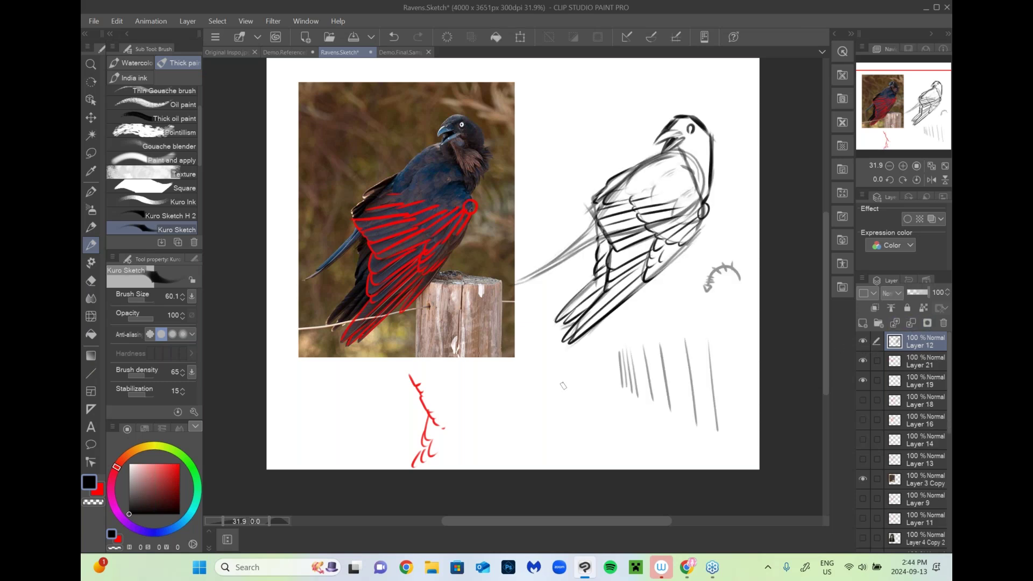
# Step: Lasso the grey practice strokes beside and below the sketched raven, delete them and clear the selection
pyautogui.click(90, 316)
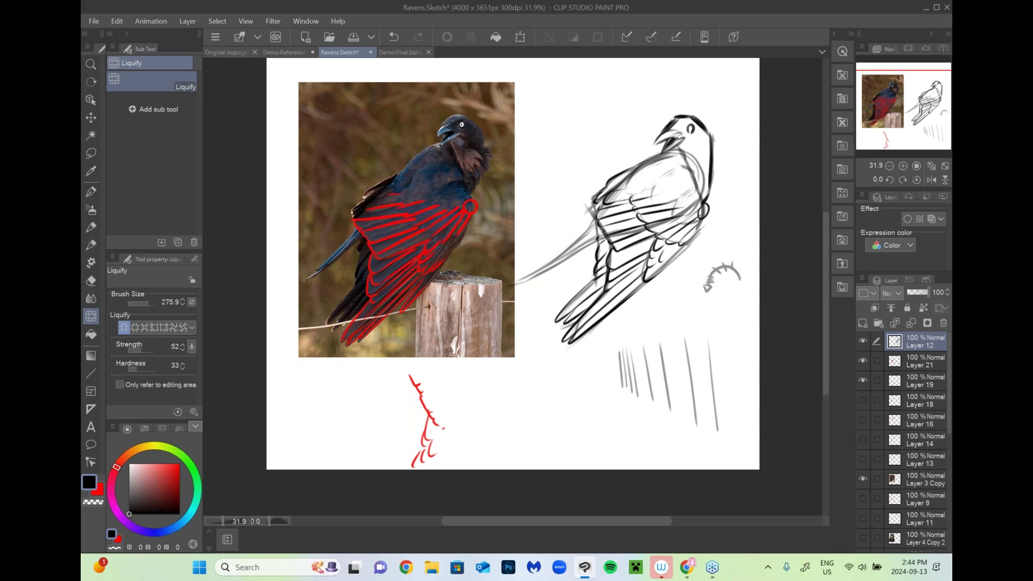
pyautogui.click(91, 153)
pyautogui.moveTo(623, 333)
pyautogui.mouseDown()
pyautogui.moveTo(763, 243)
pyautogui.moveTo(724, 235)
pyautogui.mouseUp()
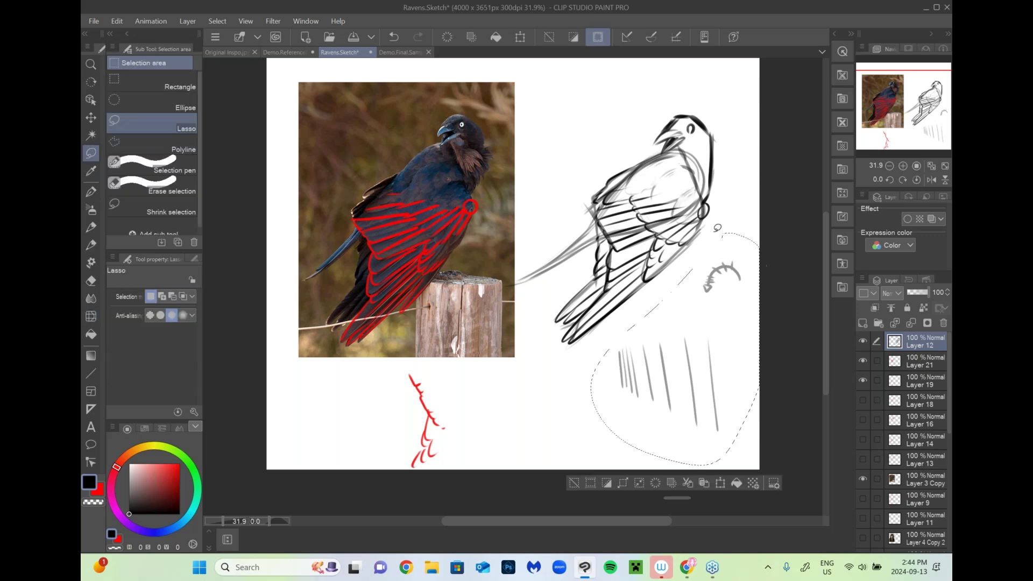
pyautogui.hotkey('ctrl', 'd')
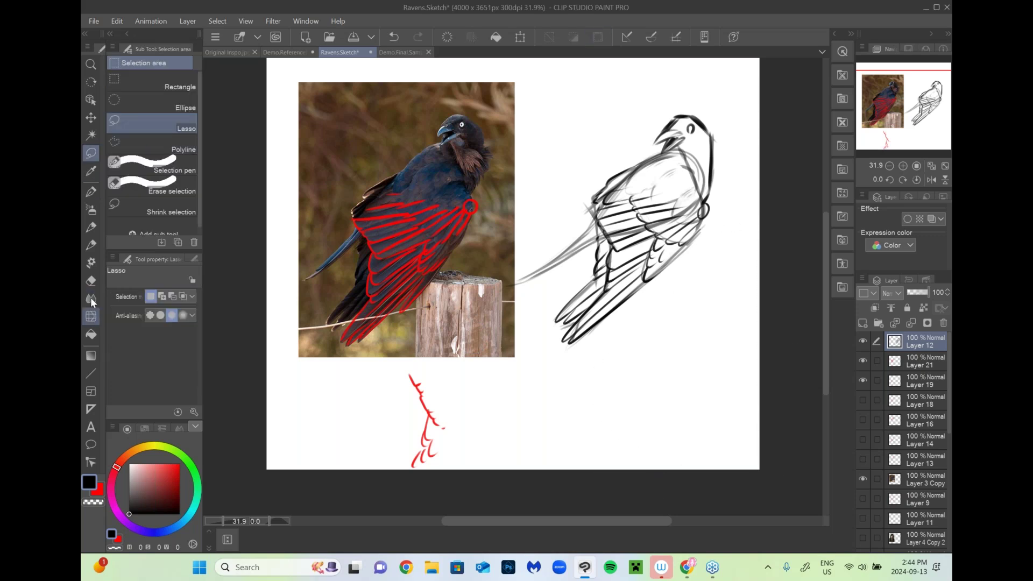
# Step: Liquify the sketched raven's long wing tips and back of the neck at size 507.6, and refine the beak at size 128.8
pyautogui.click(91, 316)
pyautogui.click(150, 303)
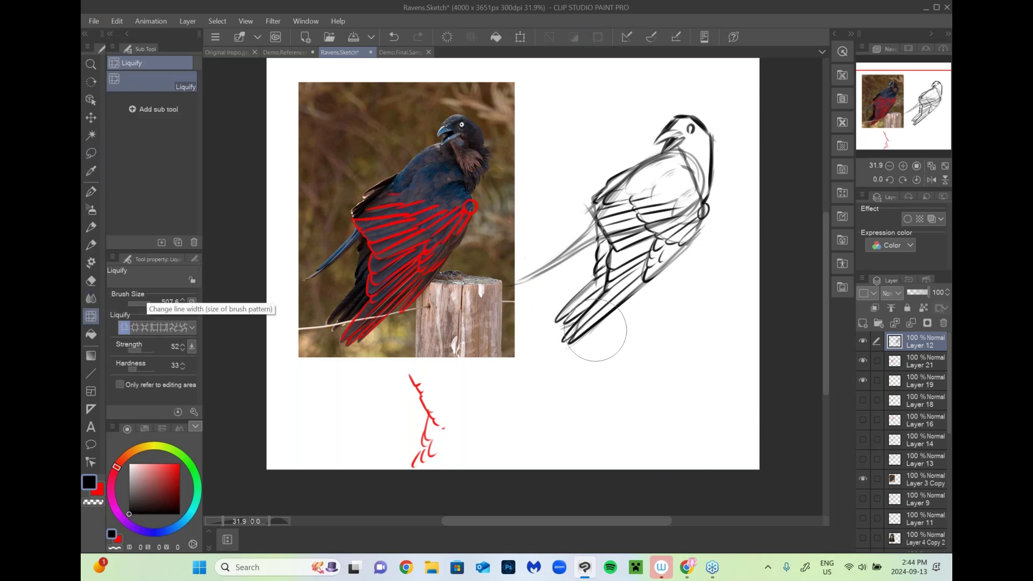
pyautogui.moveTo(574, 325)
pyautogui.mouseDown()
pyautogui.moveTo(606, 311)
pyautogui.moveTo(585, 305)
pyautogui.mouseUp()
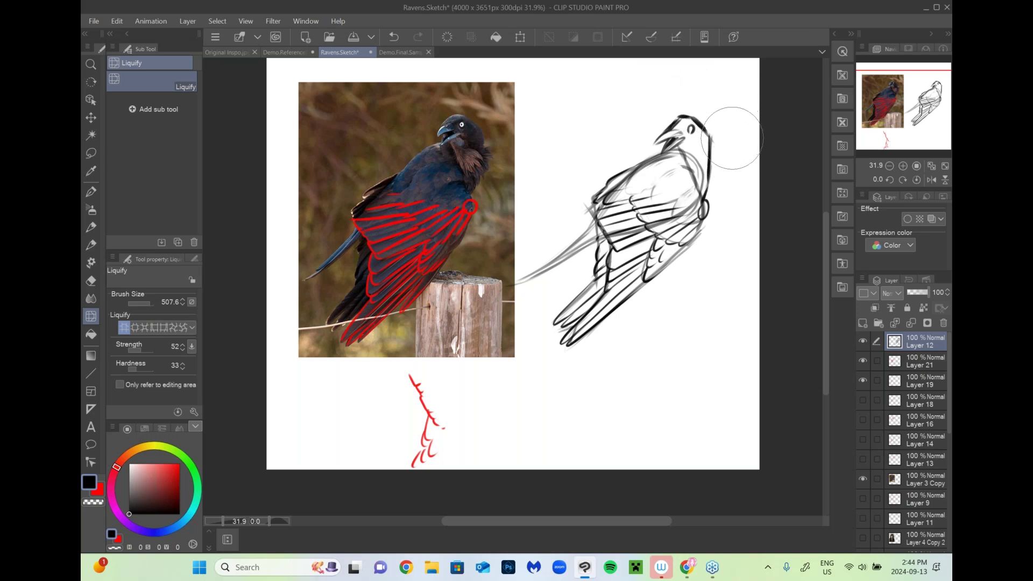
pyautogui.moveTo(146, 304); pyautogui.dragTo(144, 302)
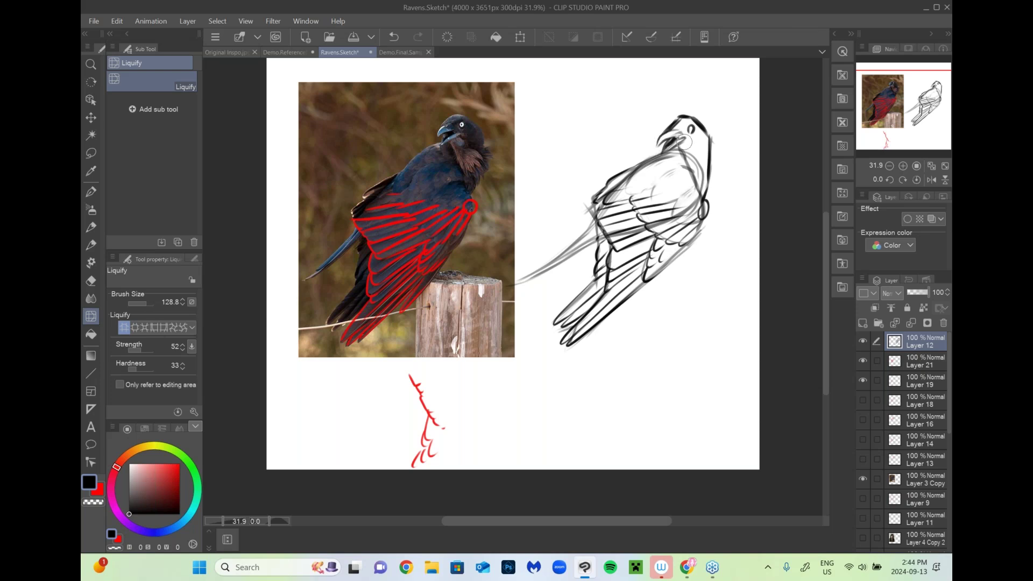
# Step: On a new layer above Layer 21, draw red feather lines fanning out from the photographed raven's throat across its neck
pyautogui.click(89, 245)
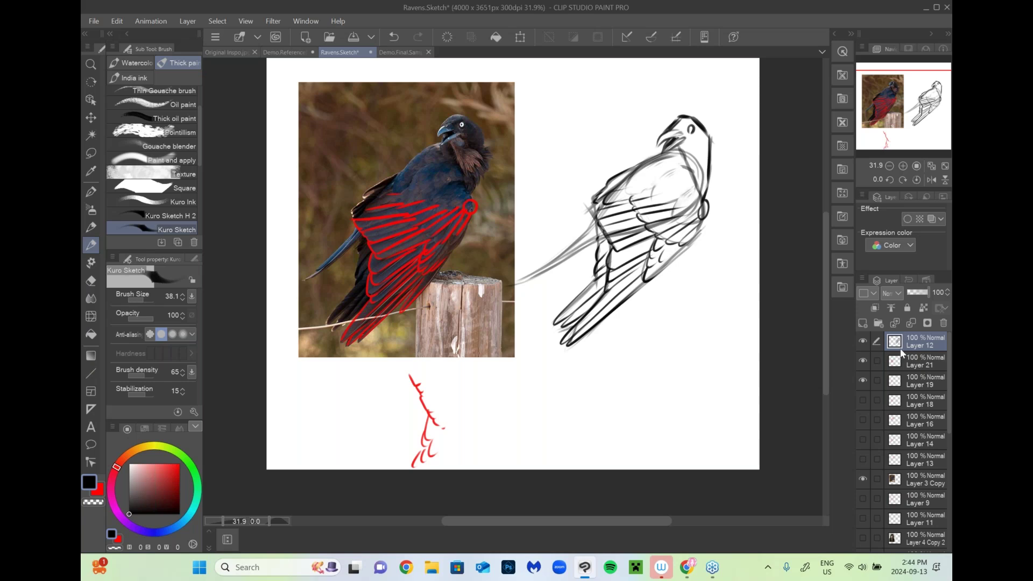
pyautogui.click(863, 342)
pyautogui.click(864, 341)
pyautogui.click(896, 321)
pyautogui.moveTo(154, 485); pyautogui.dragTo(182, 463)
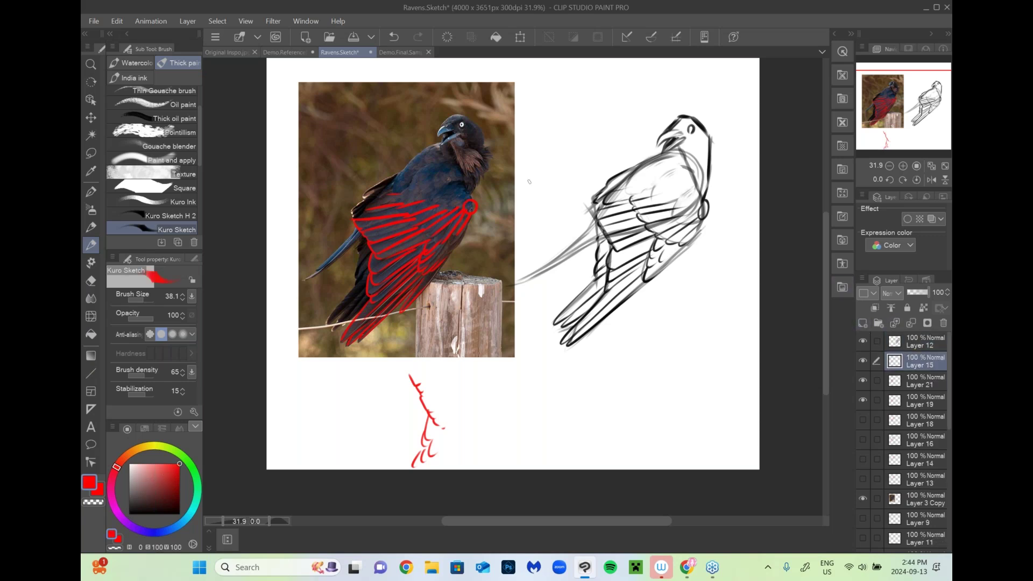
pyautogui.moveTo(456, 146)
pyautogui.mouseDown()
pyautogui.moveTo(451, 152)
pyautogui.moveTo(457, 147)
pyautogui.mouseUp()
pyautogui.moveTo(461, 152)
pyautogui.mouseDown()
pyautogui.moveTo(481, 160)
pyautogui.moveTo(480, 149)
pyautogui.moveTo(475, 190)
pyautogui.moveTo(486, 174)
pyautogui.mouseUp()
pyautogui.moveTo(481, 163)
pyautogui.mouseDown()
pyautogui.moveTo(491, 164)
pyautogui.moveTo(490, 145)
pyautogui.mouseUp()
# Step: On Layer 12, circle the sketched raven's throat in black and draw pointed neck feathers fanning out from it
pyautogui.click(921, 346)
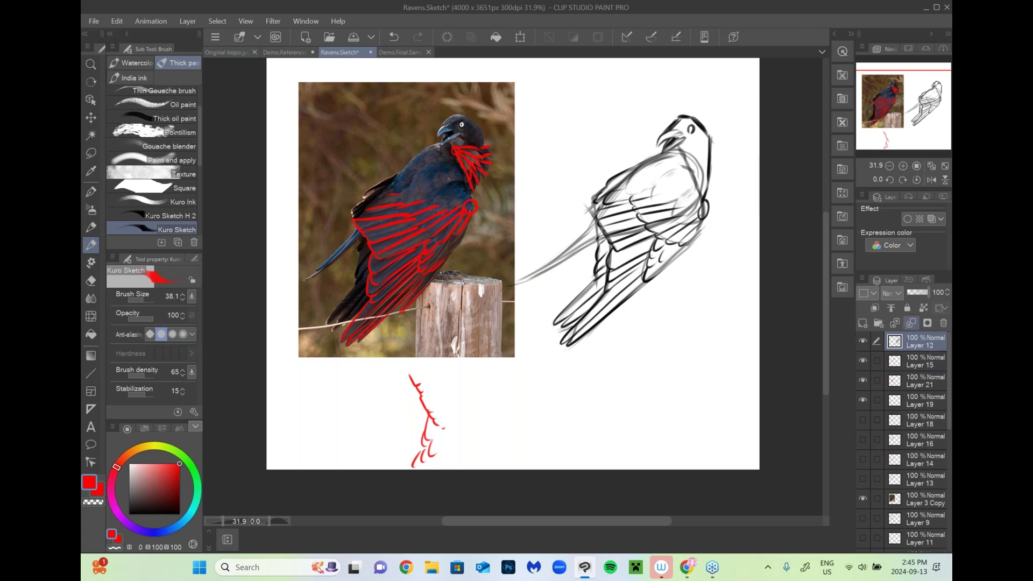
pyautogui.click(129, 514)
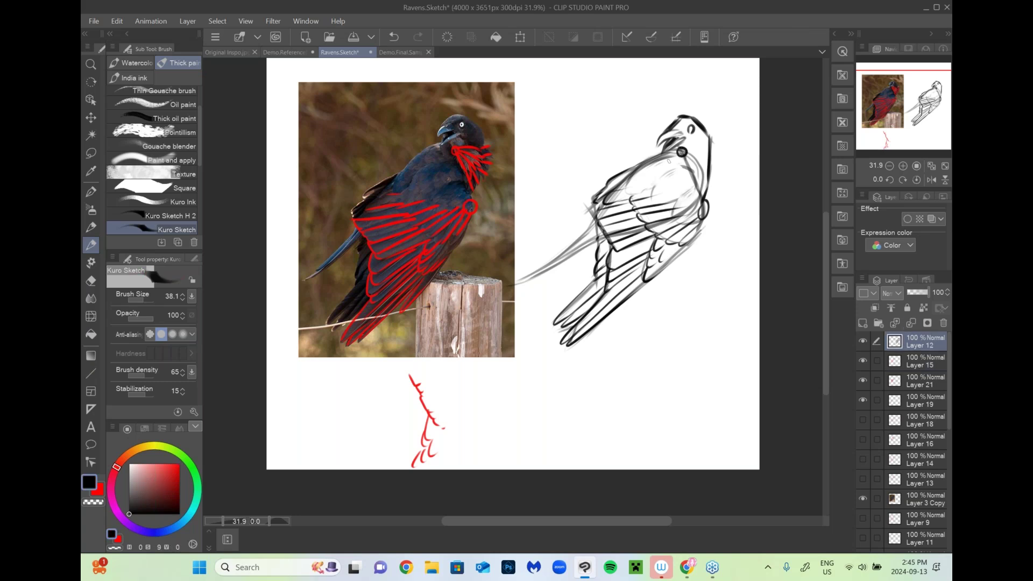
pyautogui.moveTo(681, 153)
pyautogui.mouseDown()
pyautogui.moveTo(702, 183)
pyautogui.moveTo(721, 156)
pyautogui.moveTo(712, 200)
pyautogui.moveTo(708, 177)
pyautogui.moveTo(727, 183)
pyautogui.moveTo(711, 196)
pyautogui.moveTo(716, 152)
pyautogui.mouseUp()
# Step: Erase excess lines near the sketched wing's front joint using the brush with transparent colour
pyautogui.press('c')
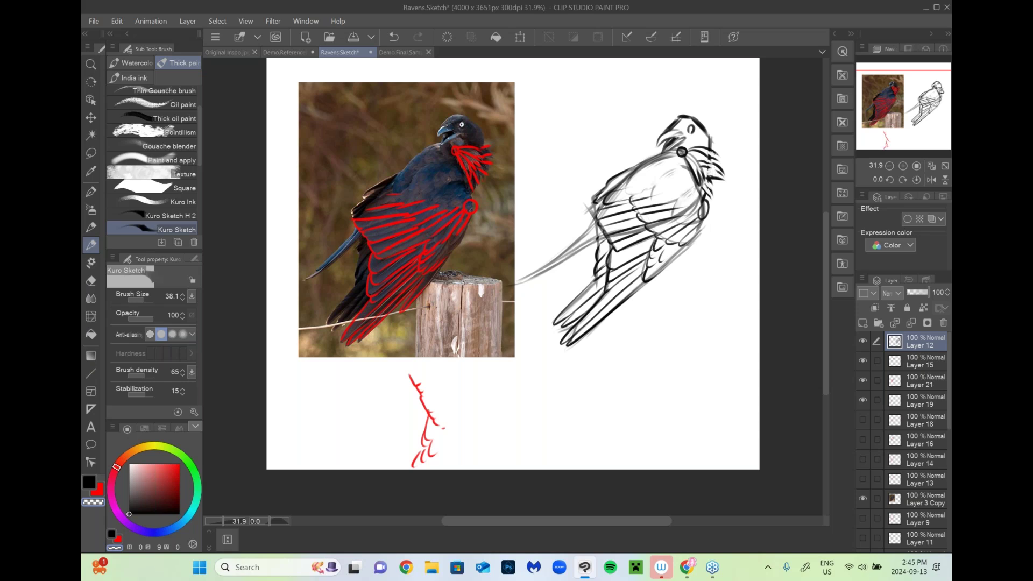
pyautogui.click(144, 293)
pyautogui.moveTo(689, 200); pyautogui.dragTo(673, 216)
# Step: Draw the sketched raven's thin tail in black at brush size 60.1, extending back from behind the wing
pyautogui.click(145, 299)
pyautogui.click(89, 475)
pyautogui.click(129, 514)
pyautogui.moveTo(595, 220)
pyautogui.mouseDown()
pyautogui.moveTo(503, 287)
pyautogui.moveTo(620, 221)
pyautogui.mouseUp()
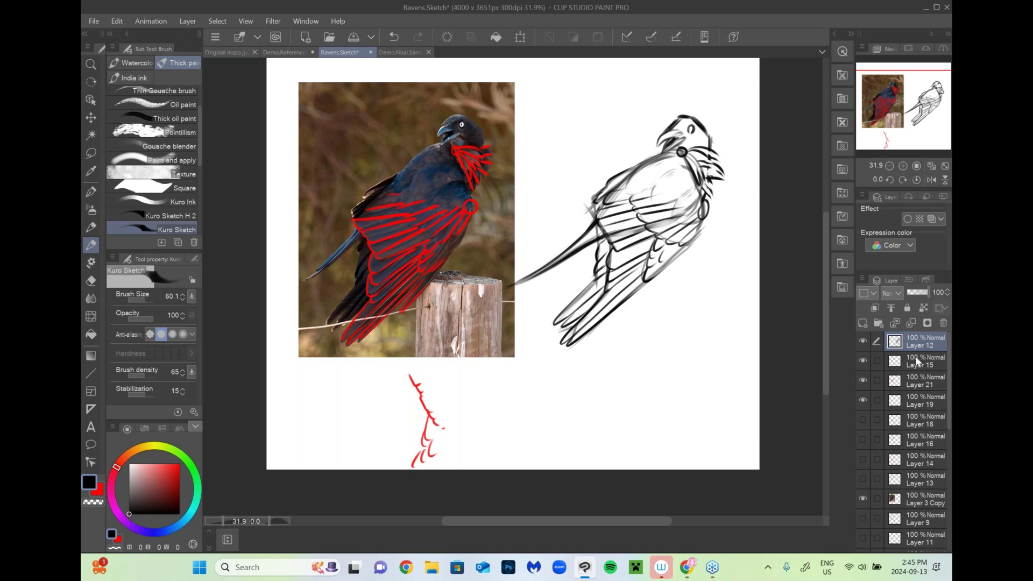
# Step: Hide the red overlay Layers 15, 21 and 19 and the raven photo on Layer 3 Copy
pyautogui.click(863, 360)
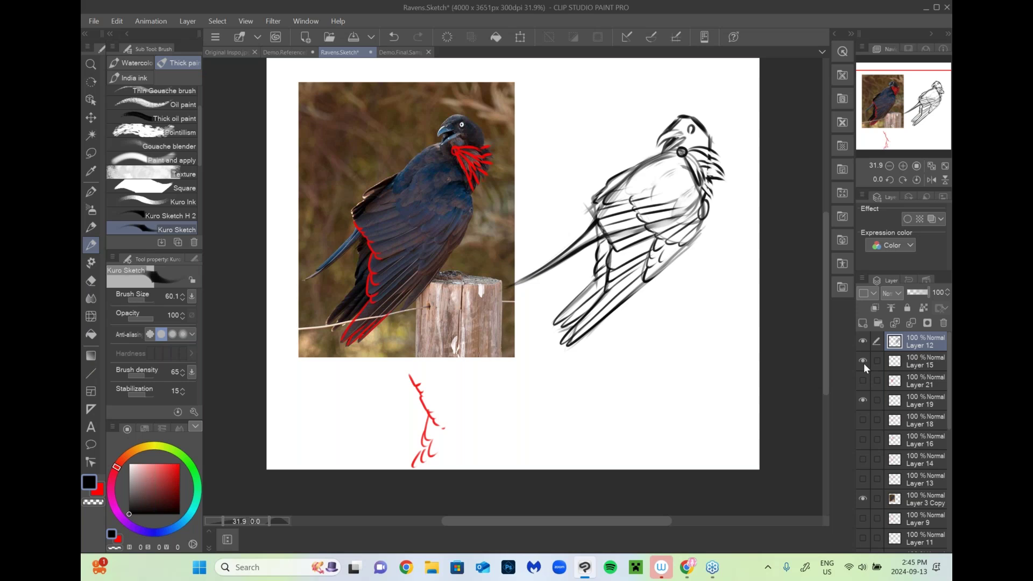
pyautogui.click(863, 400)
pyautogui.scroll(-2, 909, 457)
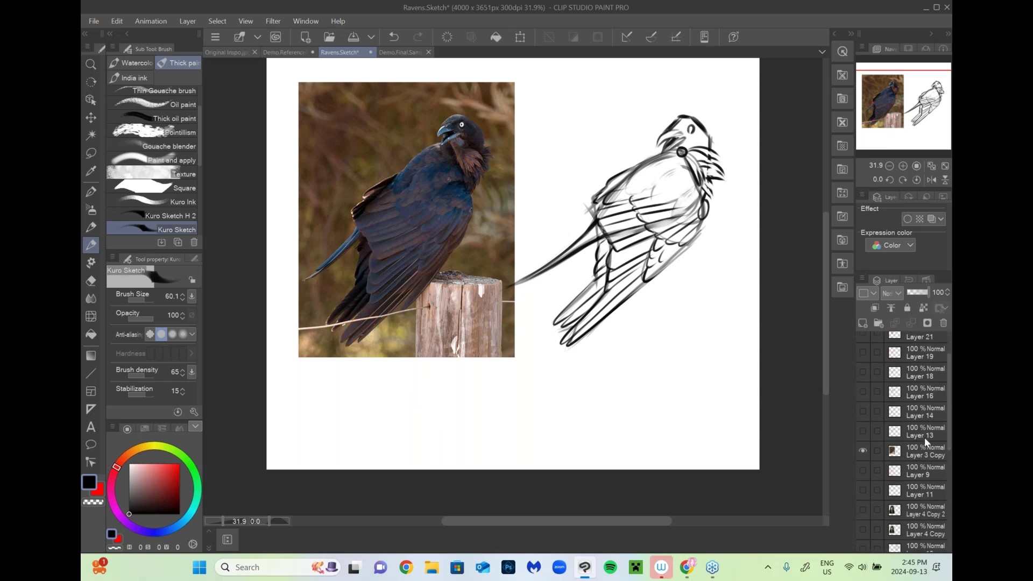
pyautogui.click(863, 451)
# Step: Show the woman's sketch on Layer 10 and Base, and set the Base layer's opacity to 100%
pyautogui.scroll(-4, 915, 441)
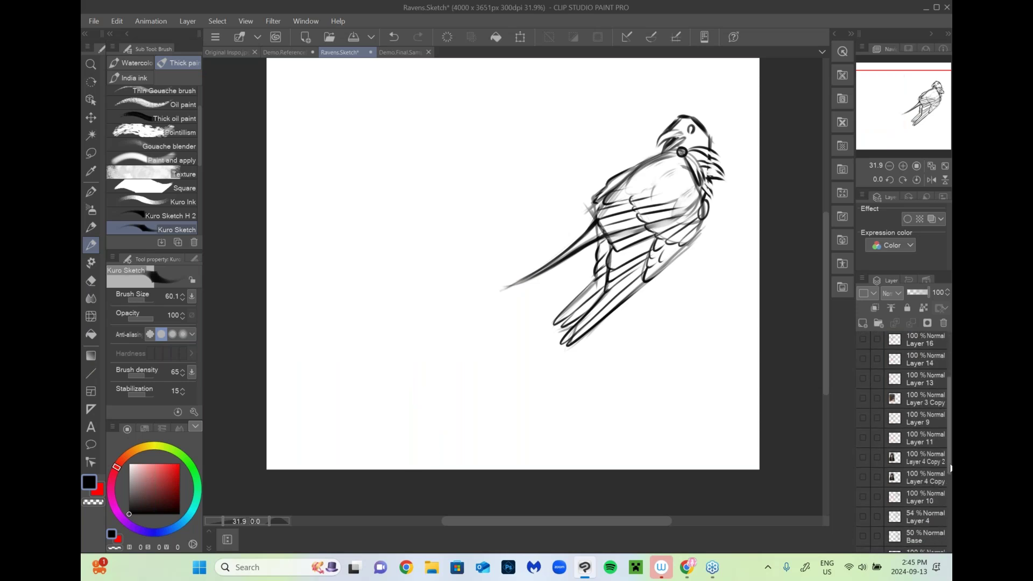
pyautogui.click(864, 471)
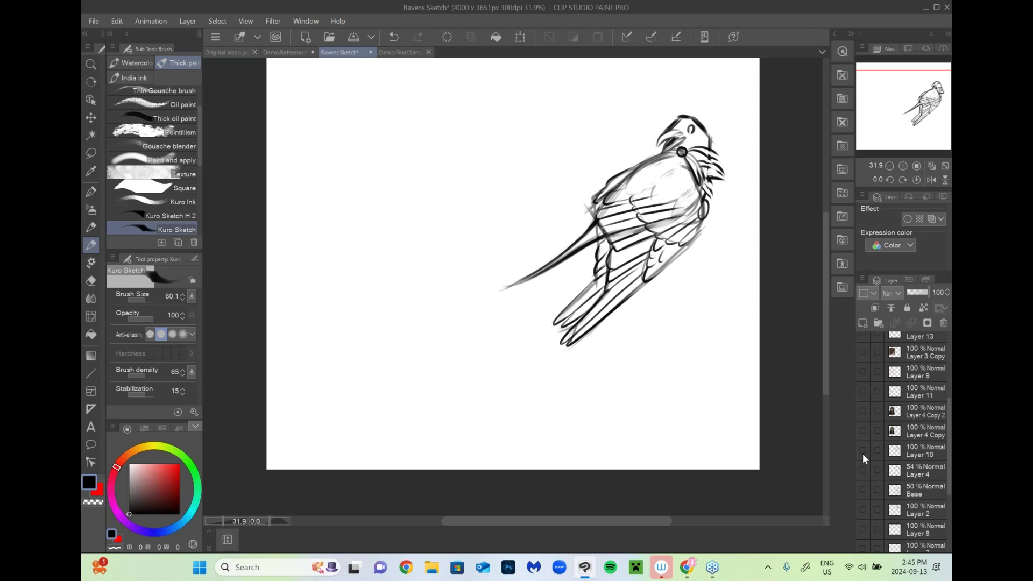
pyautogui.click(863, 452)
pyautogui.click(862, 491)
pyautogui.click(916, 490)
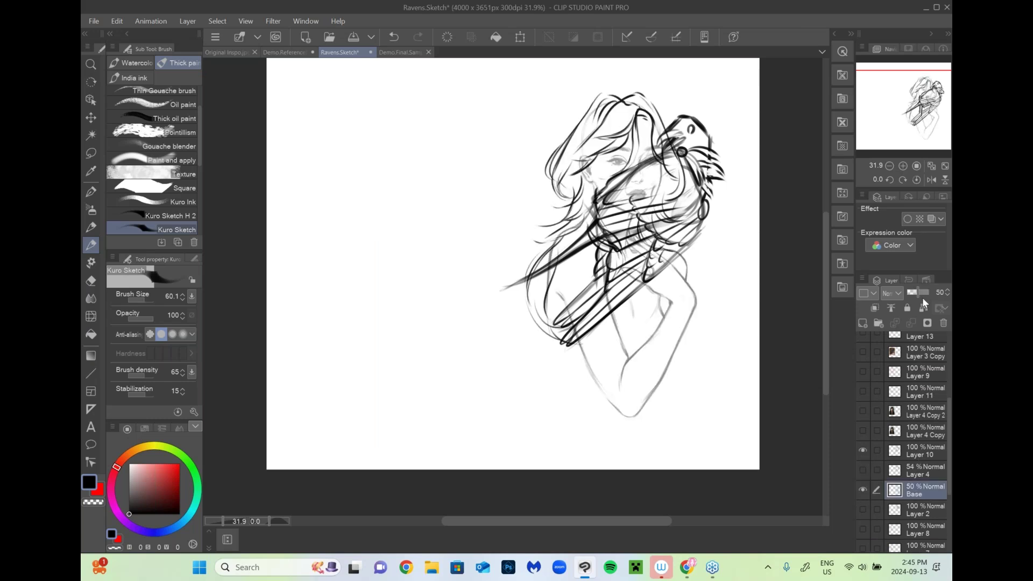
pyautogui.moveTo(919, 292); pyautogui.dragTo(930, 292)
# Step: Transform the raven on Layer 12, scaling it to 81% and placing it on top of the woman's head
pyautogui.moveTo(950, 419); pyautogui.dragTo(950, 347)
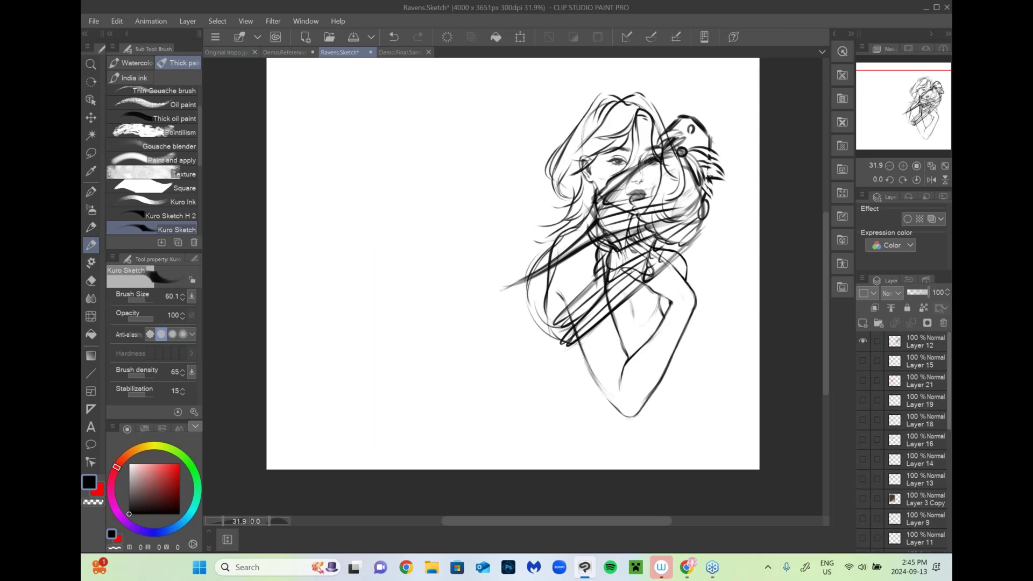
pyautogui.click(893, 340)
pyautogui.click(91, 117)
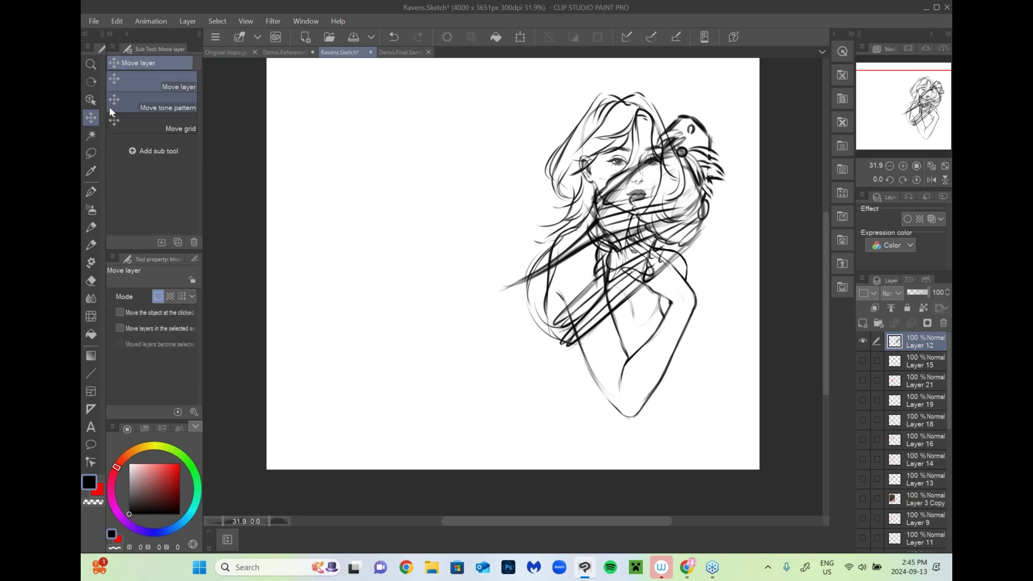
pyautogui.hotkey('ctrl', 't')
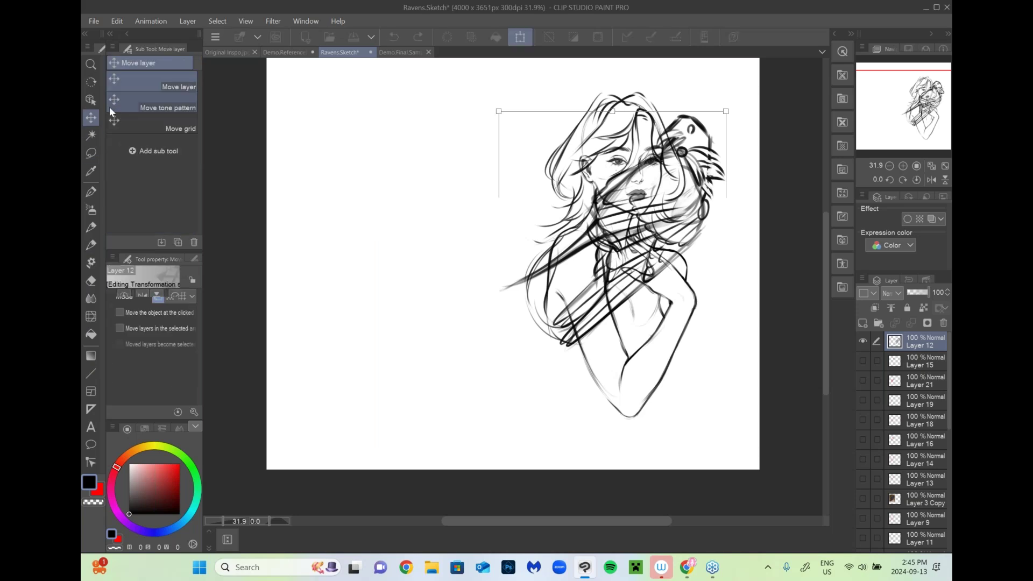
pyautogui.moveTo(726, 350); pyautogui.dragTo(641, 263)
pyautogui.moveTo(825, 305); pyautogui.dragTo(825, 263)
pyautogui.moveTo(641, 368); pyautogui.dragTo(673, 402)
pyautogui.moveTo(650, 367); pyautogui.dragTo(627, 290)
pyautogui.moveTo(651, 325); pyautogui.dragTo(641, 303)
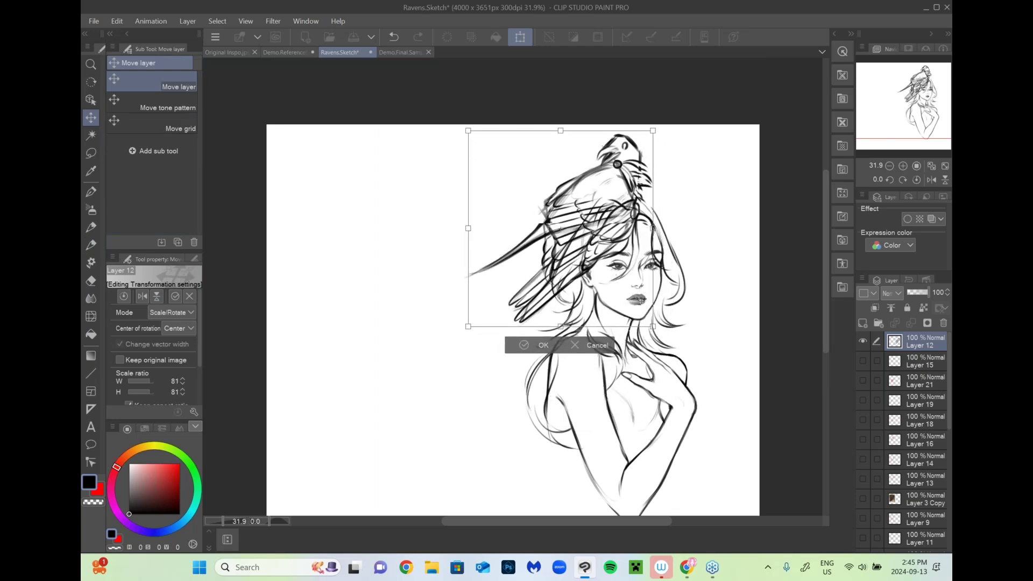
pyautogui.press('Return')
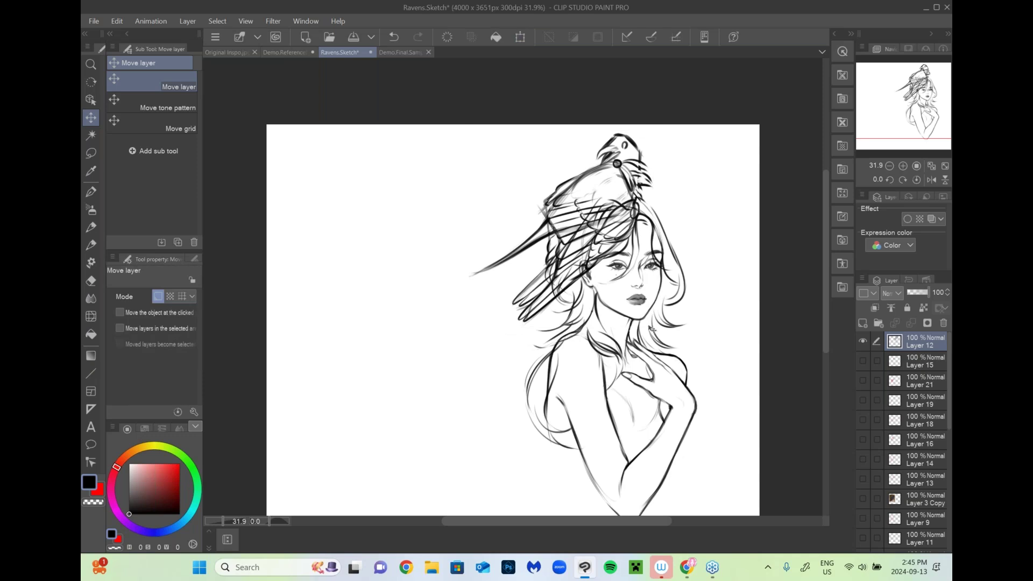
# Step: Scale the raven by a further 94% and adjust its position on the woman's head
pyautogui.hotkey('ctrl', 't')
pyautogui.moveTo(624, 287); pyautogui.dragTo(632, 284)
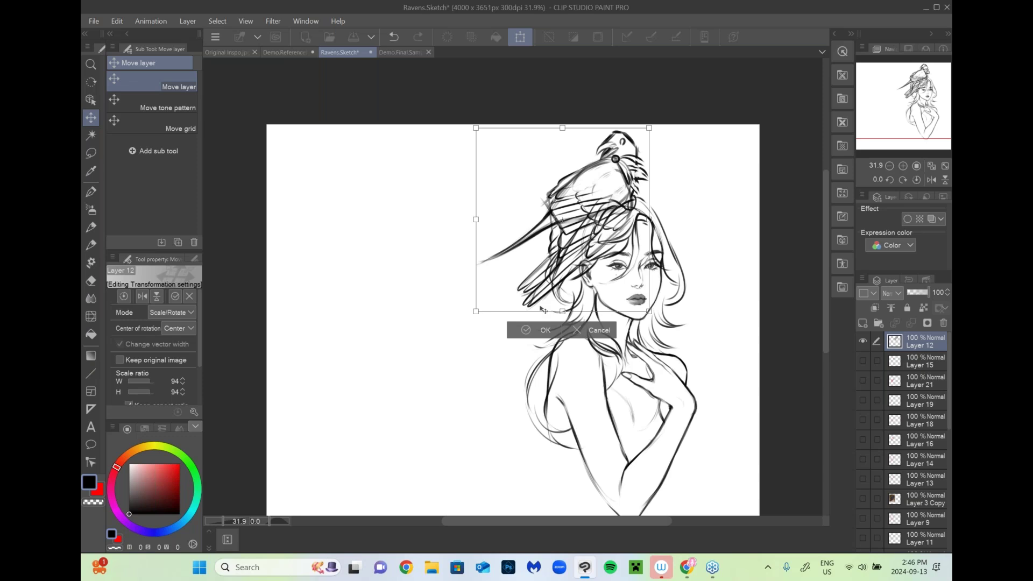
pyautogui.press('Return')
# Step: On the Base layer, erase overlapping lines around the woman's shoulder with the hard eraser at size 81.6
pyautogui.scroll(-2, 827, 304)
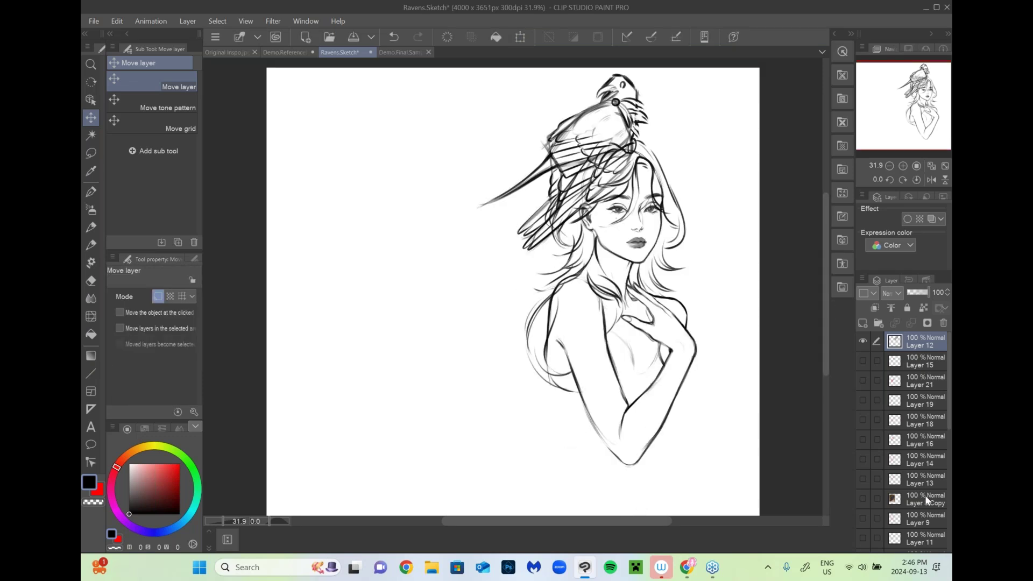
pyautogui.scroll(-5, 950, 407)
pyautogui.click(862, 454)
pyautogui.click(863, 455)
pyautogui.click(915, 494)
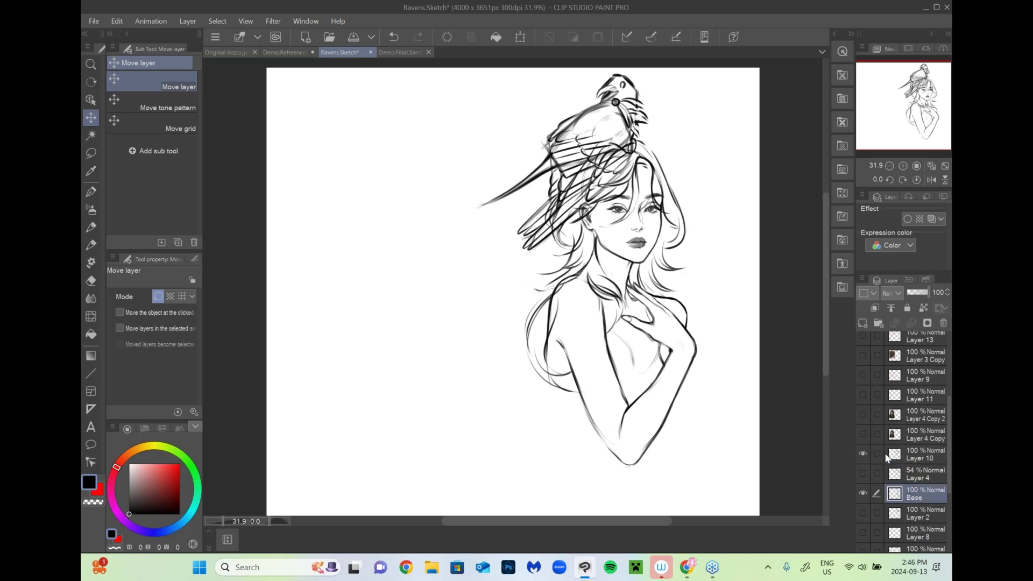
pyautogui.click(91, 280)
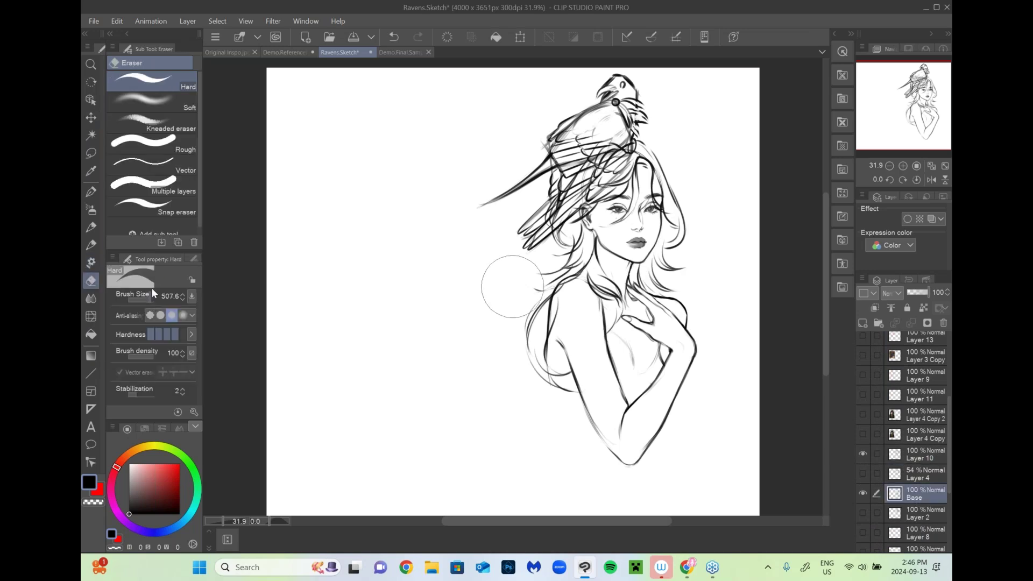
pyautogui.click(145, 300)
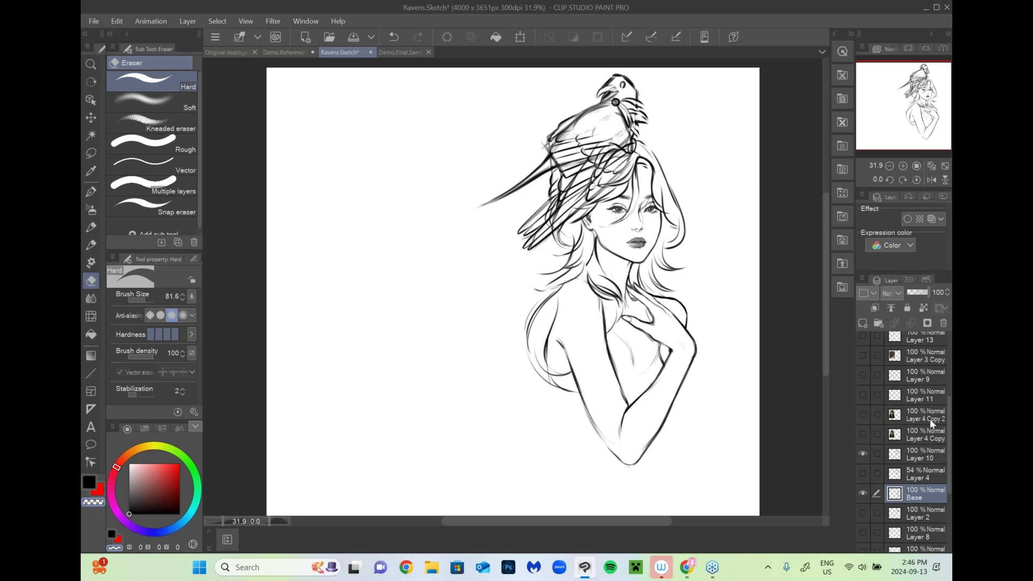
# Step: On Layer 10, erase the woman's hair lines that run through the raven's wing and body
pyautogui.click(923, 454)
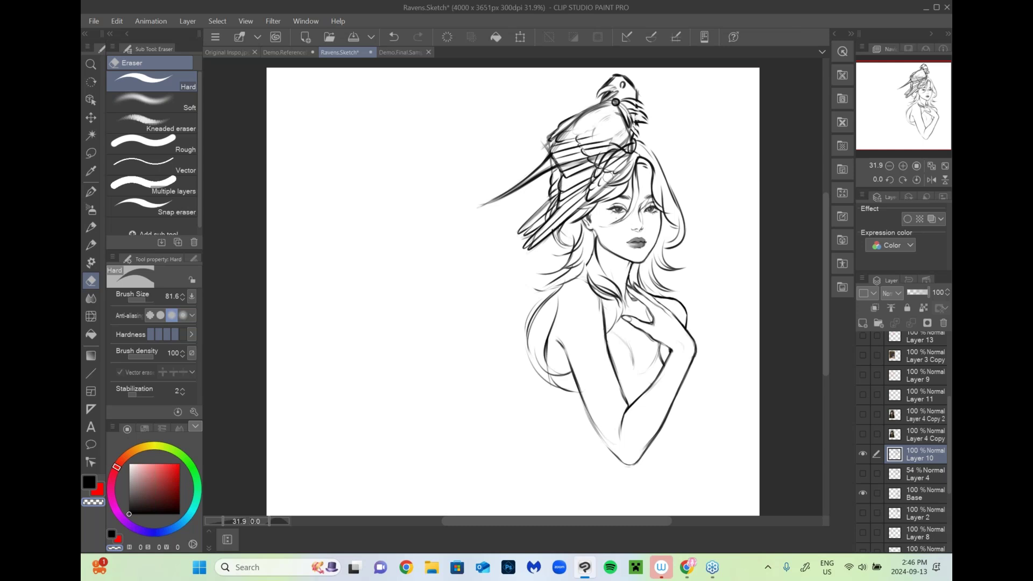
pyautogui.moveTo(623, 153); pyautogui.dragTo(603, 150)
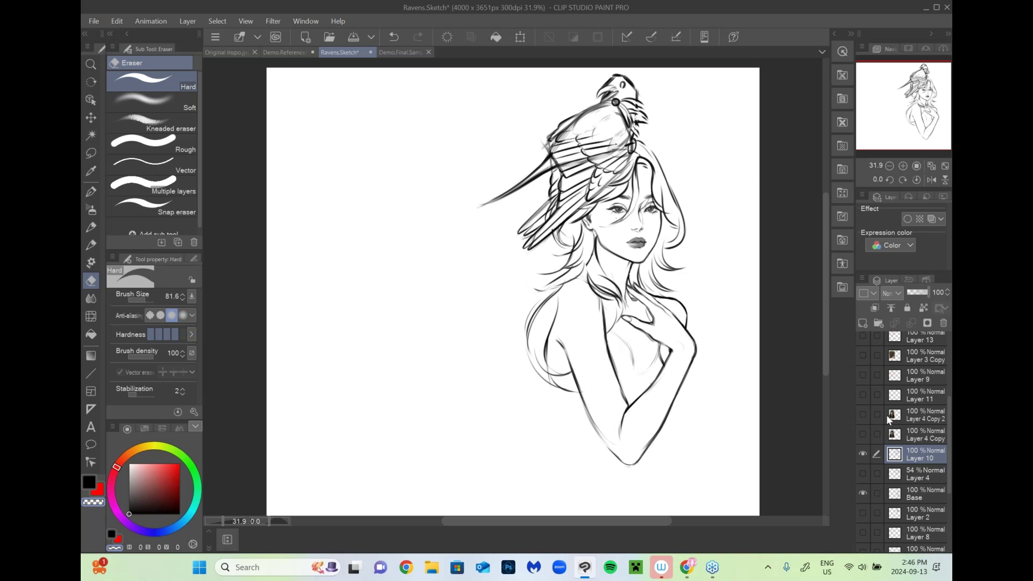
pyautogui.moveTo(825, 335); pyautogui.dragTo(824, 333)
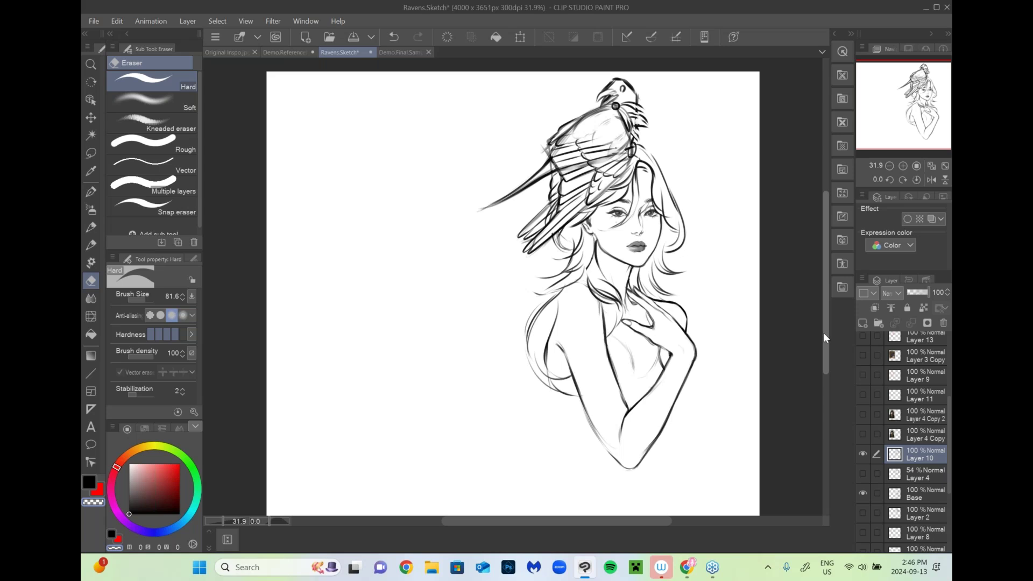
# Step: View the Demo.Final.Sample image and open Luna'sEdge.BookCover.Print.jpg from the Art folder in Pictures
pyautogui.click(408, 53)
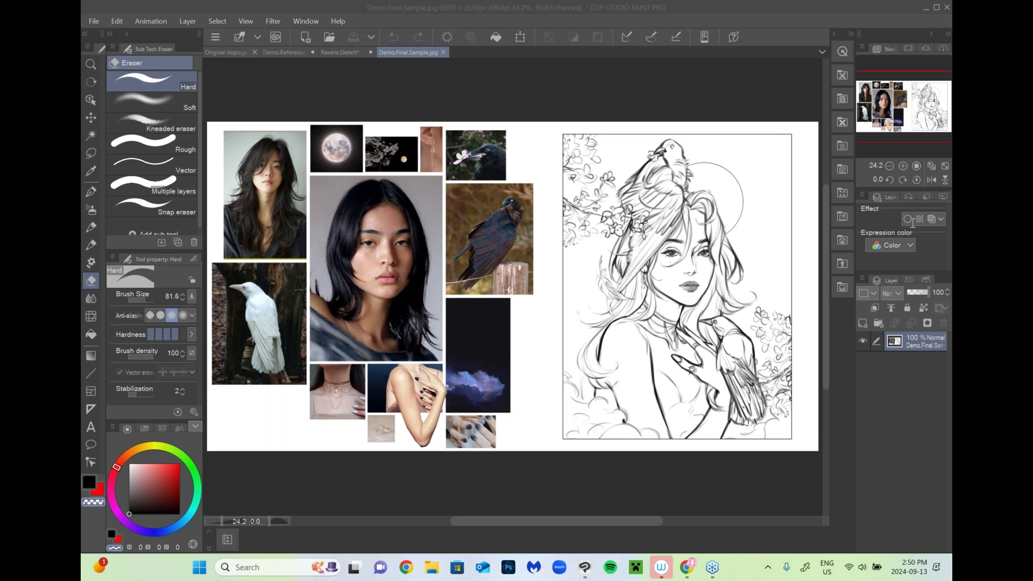
pyautogui.click(94, 21)
pyautogui.click(95, 21)
pyautogui.click(135, 230)
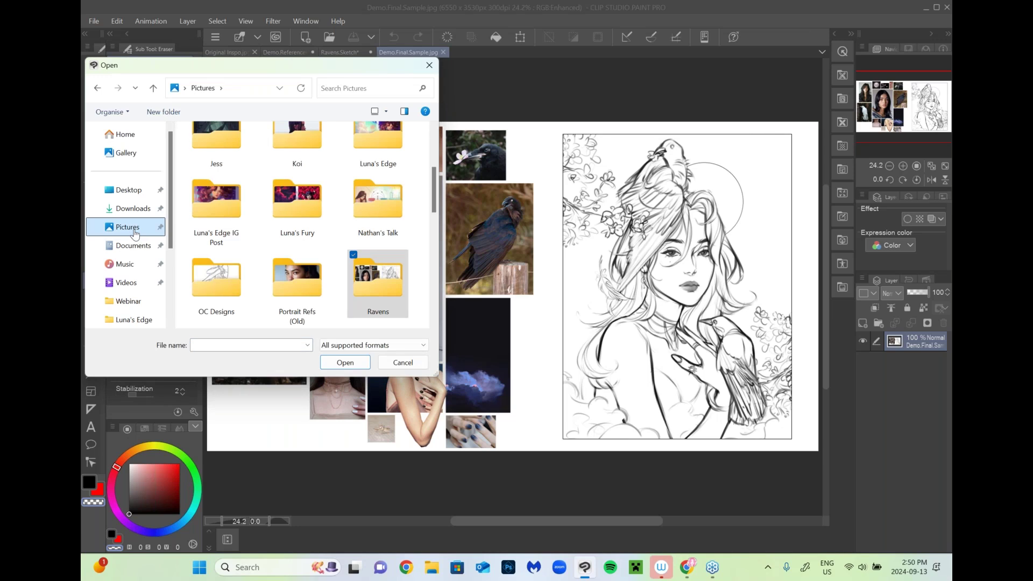
pyautogui.scroll(3, 299, 215)
pyautogui.click(299, 162)
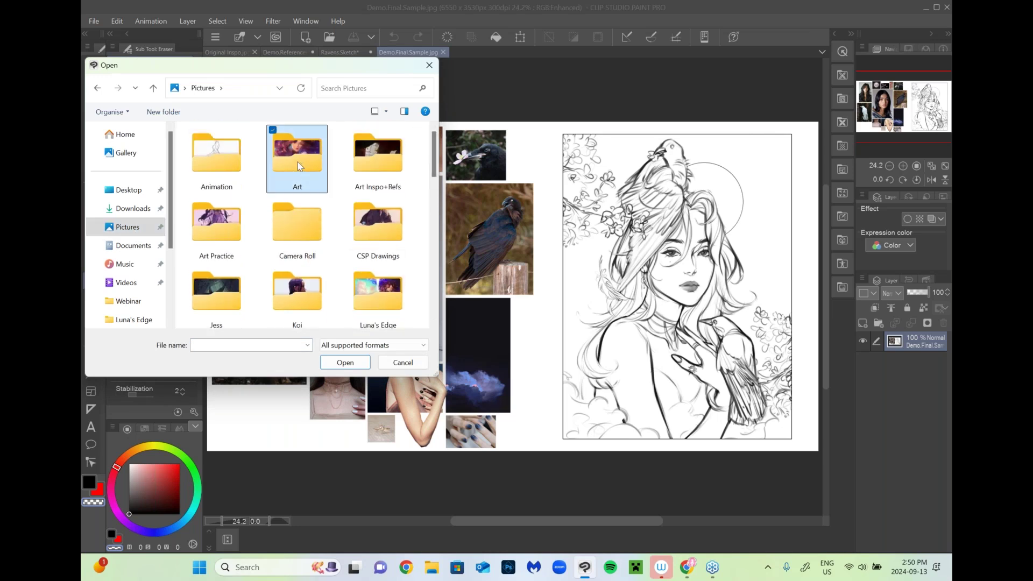
pyautogui.doubleClick(299, 162)
pyautogui.scroll(-1, 303, 215)
pyautogui.doubleClick(303, 215)
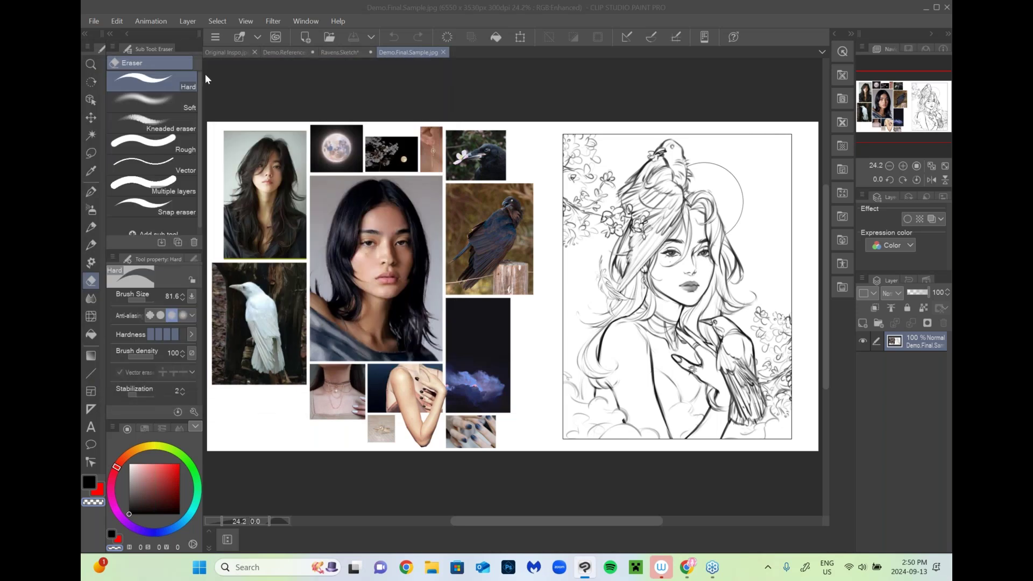
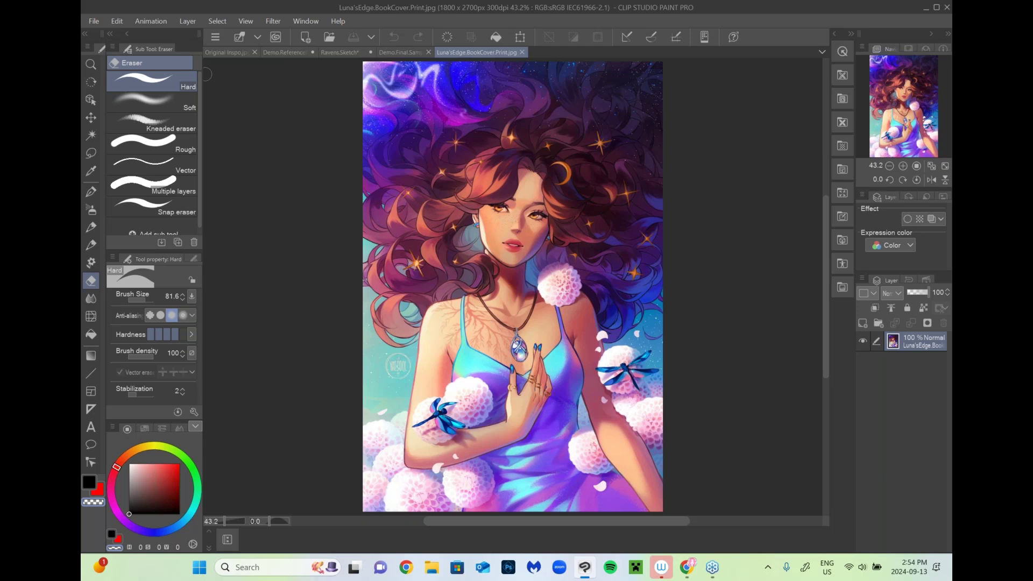
# Step: Create a new illustration canvas of 4000 x 3000 px at 300 dpi
pyautogui.click(94, 21)
pyautogui.click(112, 41)
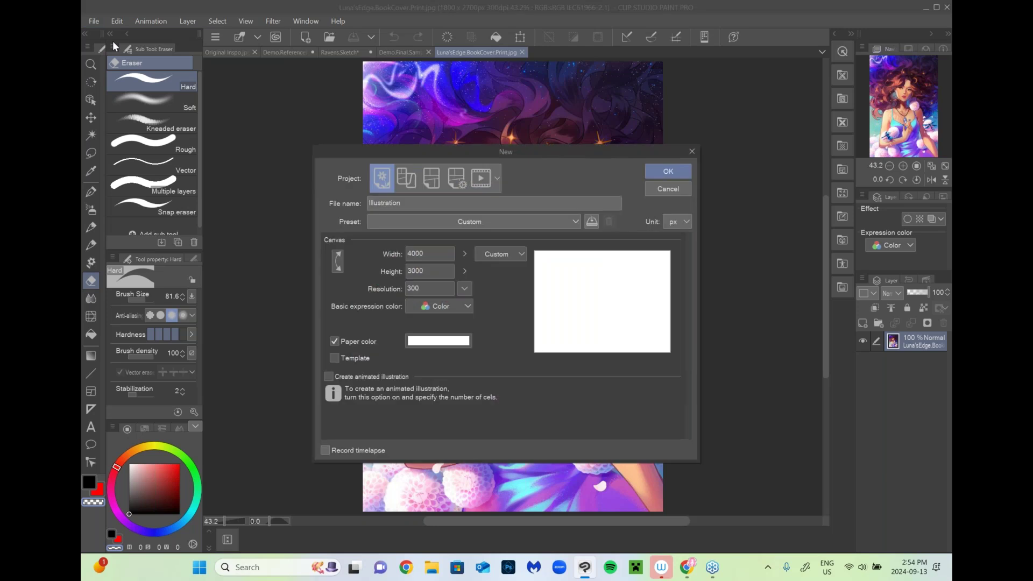
pyautogui.click(669, 171)
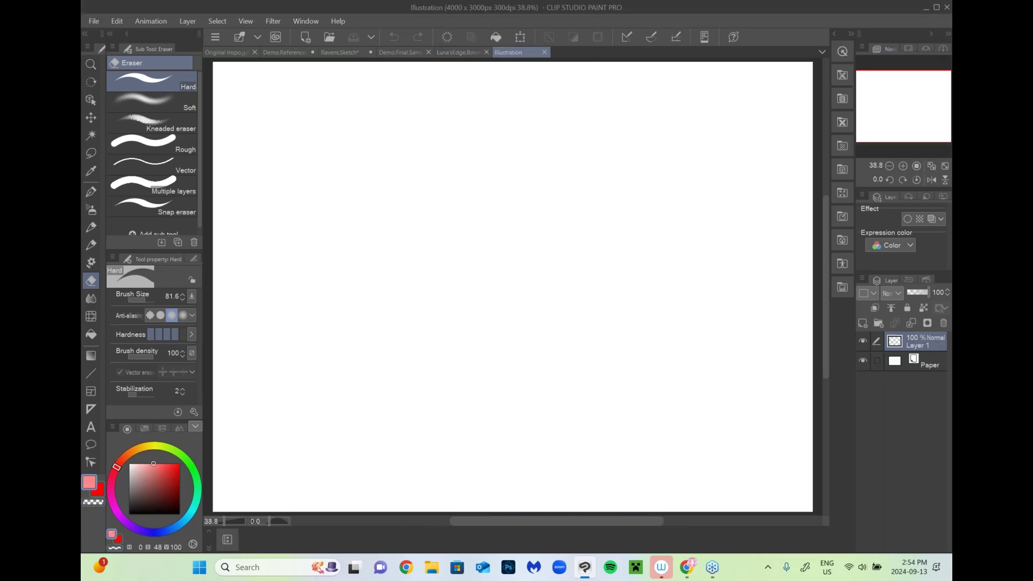
# Step: Paint a broad pink diagonal stroke and a pure red one beside it with the Kuro Sketch brush at size 275.9
pyautogui.moveTo(148, 296); pyautogui.dragTo(157, 290)
pyautogui.press('b')
pyautogui.moveTo(457, 337)
pyautogui.mouseDown()
pyautogui.moveTo(544, 196)
pyautogui.moveTo(554, 194)
pyautogui.moveTo(525, 281)
pyautogui.moveTo(460, 355)
pyautogui.moveTo(493, 345)
pyautogui.moveTo(589, 213)
pyautogui.moveTo(491, 357)
pyautogui.moveTo(550, 290)
pyautogui.moveTo(591, 218)
pyautogui.mouseUp()
pyautogui.click(179, 464)
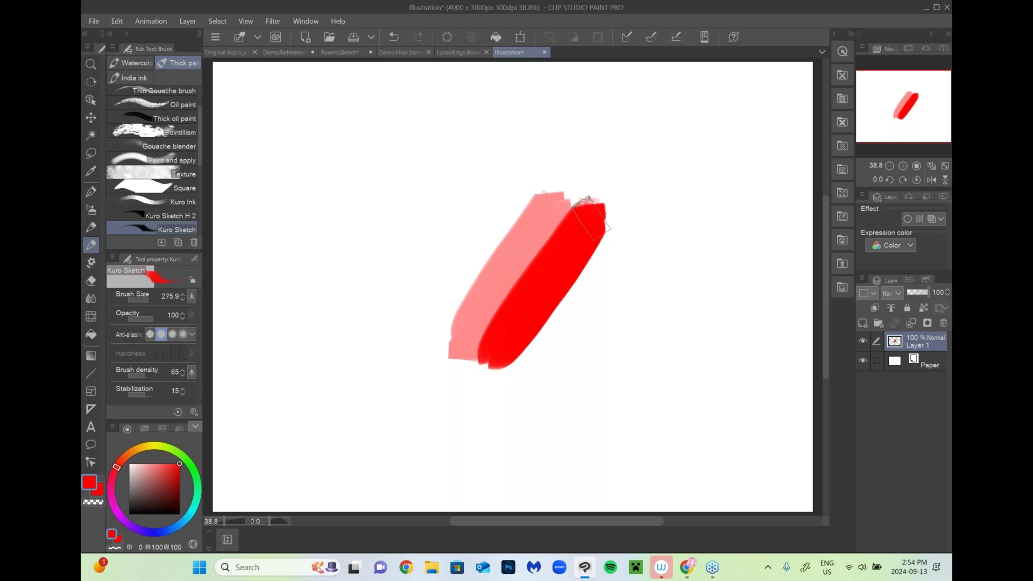
# Step: Paint red over the edge of the pink stroke with the Kuro Sketch H 2 brush at size 203.5
pyautogui.click(181, 211)
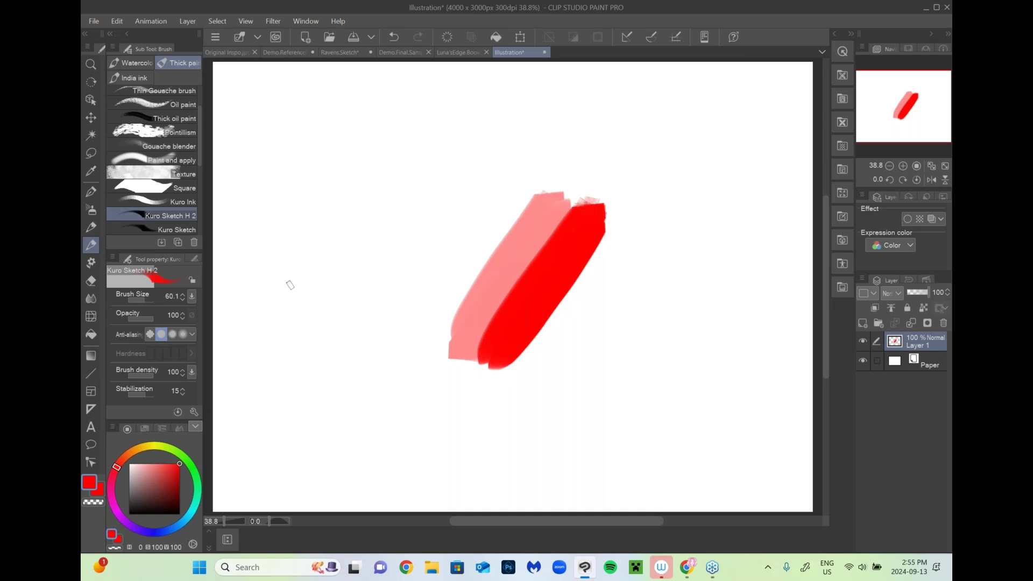
pyautogui.click(148, 300)
pyautogui.moveTo(470, 350); pyautogui.dragTo(569, 208)
pyautogui.moveTo(474, 332); pyautogui.dragTo(507, 297)
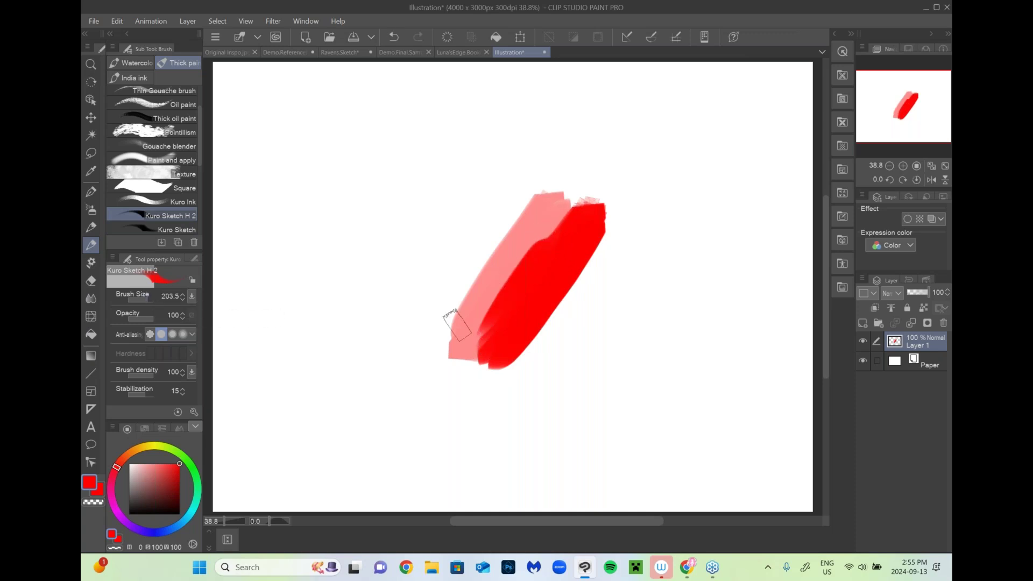
# Step: Sample the pink from the canvas and paint it back along the red edge to create a transition
pyautogui.keyDown('alt'); pyautogui.click(515, 260); pyautogui.keyUp('alt')
pyautogui.moveTo(471, 323); pyautogui.dragTo(528, 233)
pyautogui.moveTo(473, 331)
pyautogui.mouseDown()
pyautogui.moveTo(525, 273)
pyautogui.moveTo(477, 342)
pyautogui.moveTo(548, 234)
pyautogui.mouseUp()
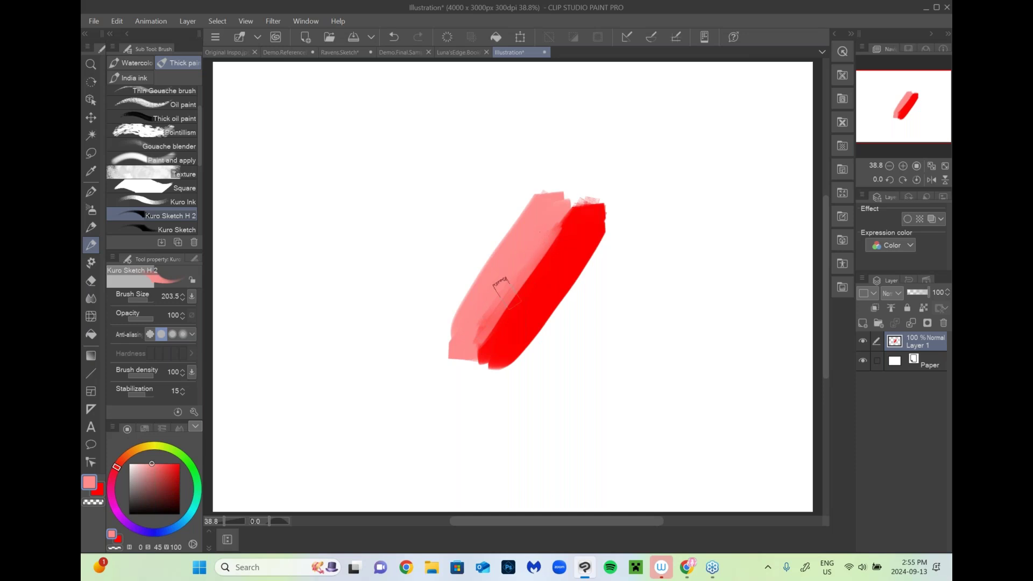
pyautogui.moveTo(481, 342); pyautogui.dragTo(555, 235)
pyautogui.moveTo(489, 338); pyautogui.dragTo(536, 268)
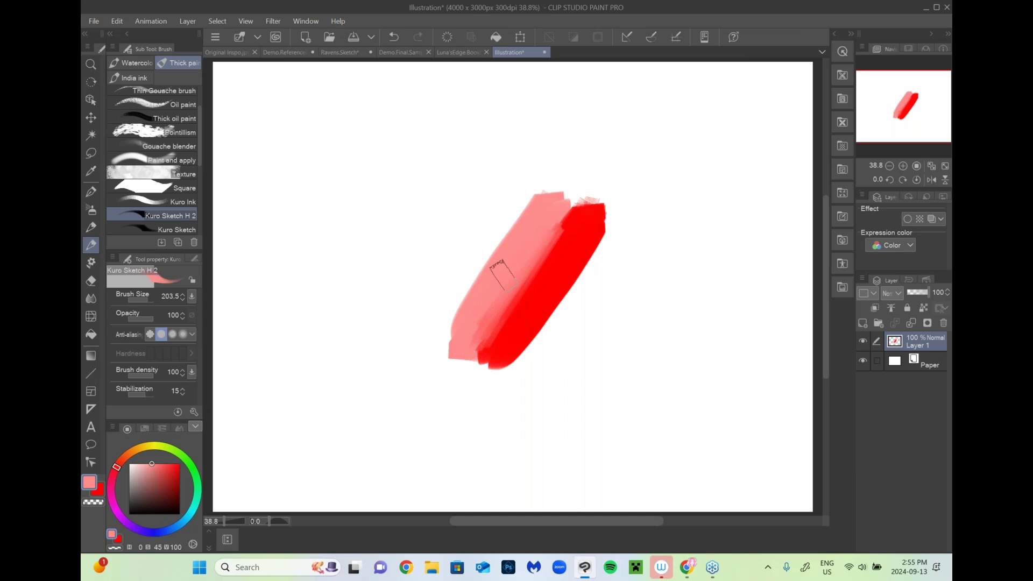
# Step: Soften the pink and red boundary with the Blur tool at size 60.1, undoing the first blending before blurring it lightly again
pyautogui.click(91, 298)
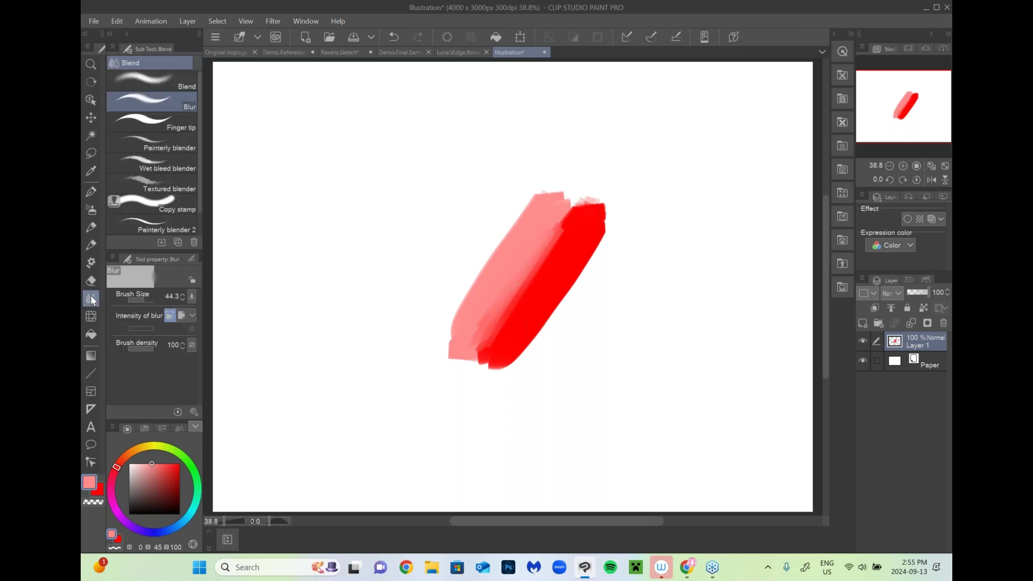
pyautogui.moveTo(132, 300); pyautogui.dragTo(146, 300)
pyautogui.moveTo(503, 305)
pyautogui.mouseDown()
pyautogui.moveTo(562, 222)
pyautogui.moveTo(481, 341)
pyautogui.moveTo(553, 232)
pyautogui.mouseUp()
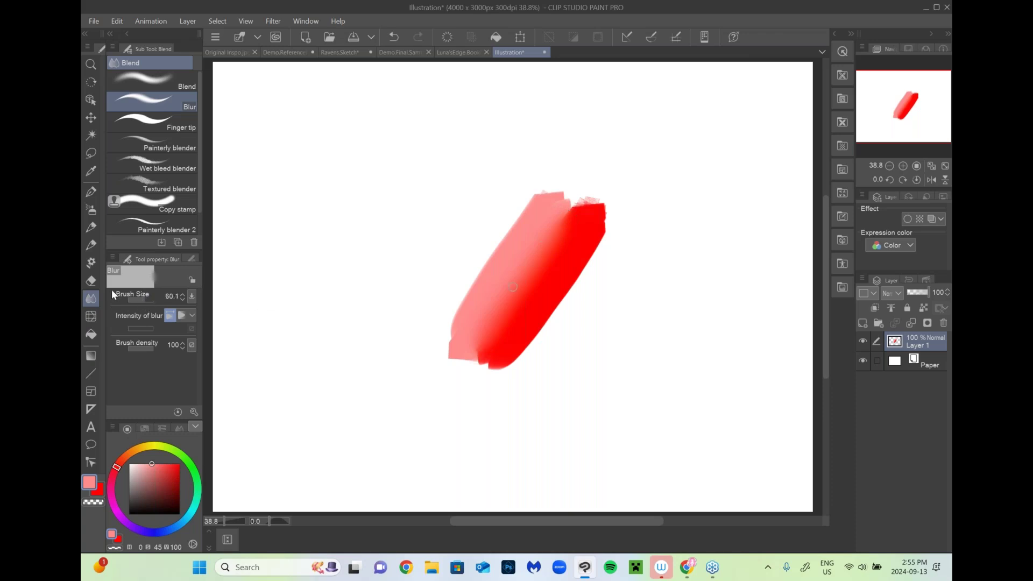
pyautogui.hotkey('ctrl', 'z')
pyautogui.hotkey('ctrl', 'z')
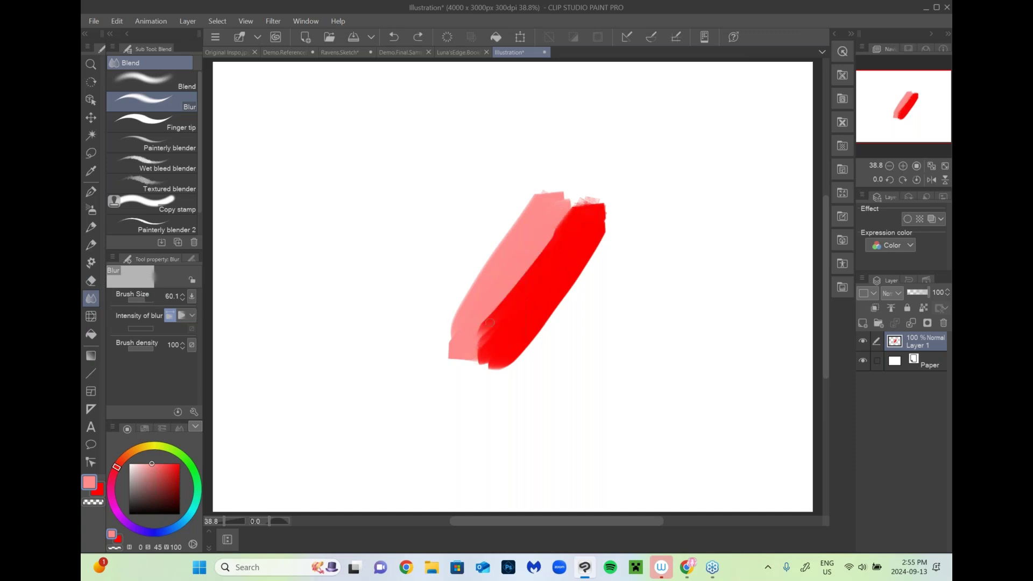
pyautogui.moveTo(477, 335)
pyautogui.mouseDown()
pyautogui.moveTo(512, 289)
pyautogui.moveTo(479, 331)
pyautogui.moveTo(534, 265)
pyautogui.mouseUp()
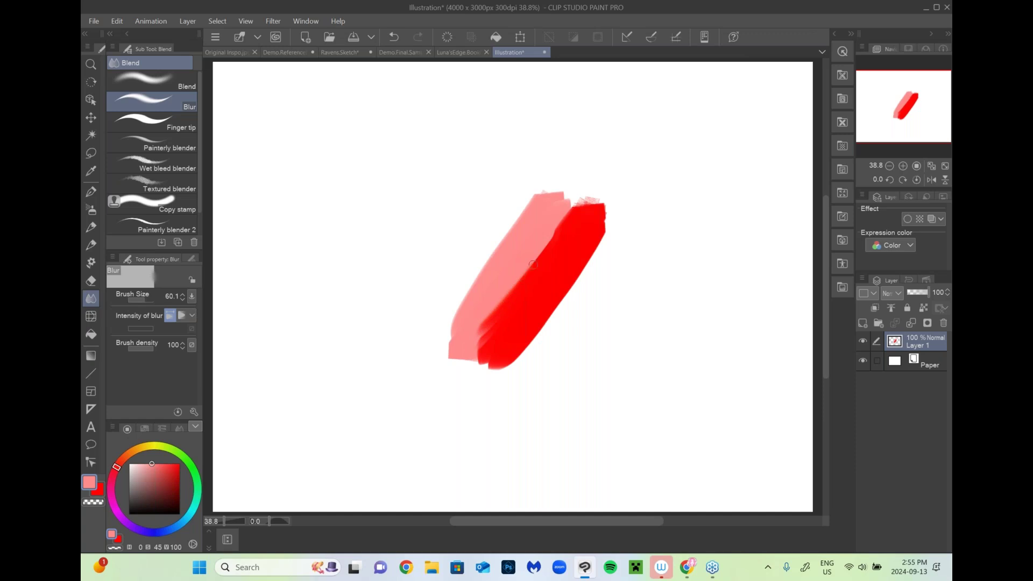
# Step: Examine the blended skin shading on the woman's face in the Luna'sEdge book cover image
pyautogui.click(459, 53)
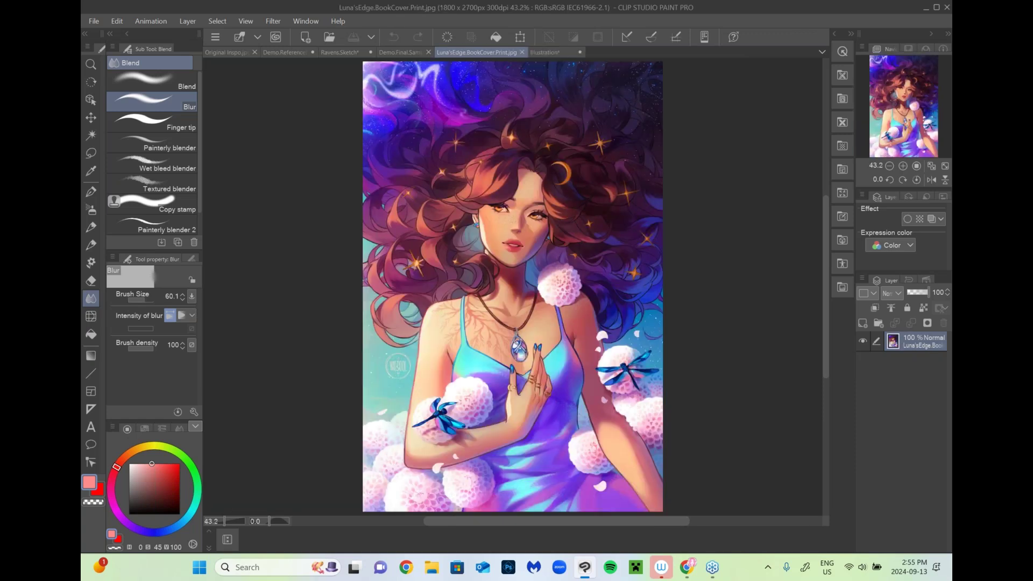
pyautogui.scroll(2, 539, 242)
pyautogui.scroll(3, 540, 243)
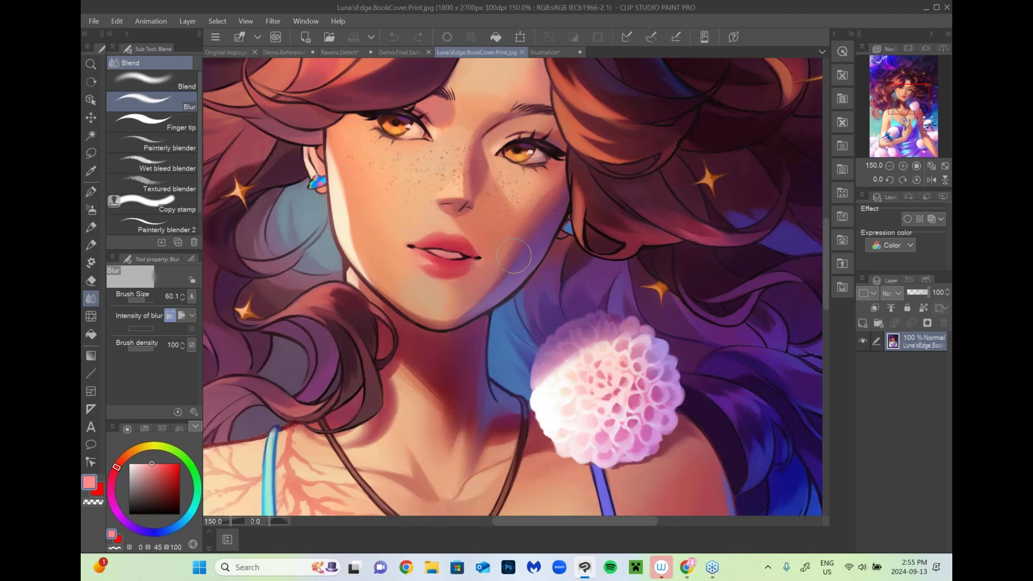
pyautogui.moveTo(147, 297); pyautogui.dragTo(142, 300)
pyautogui.hotkey('ctrl', '0')
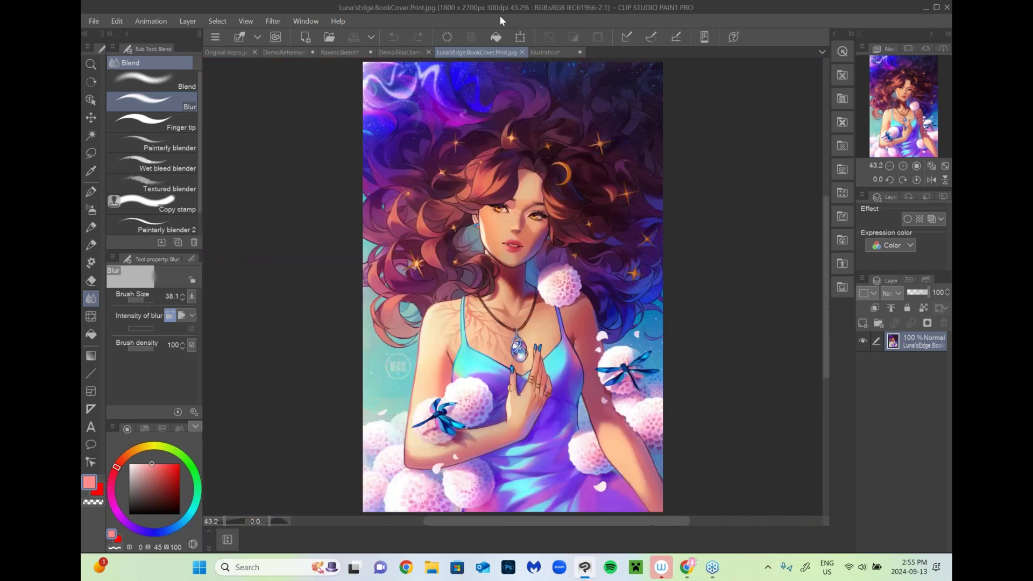
# Step: On the Illustration canvas, paint a small light-orange stroke beside the red swatch with the Kuro Sketch H 2 brush
pyautogui.click(545, 51)
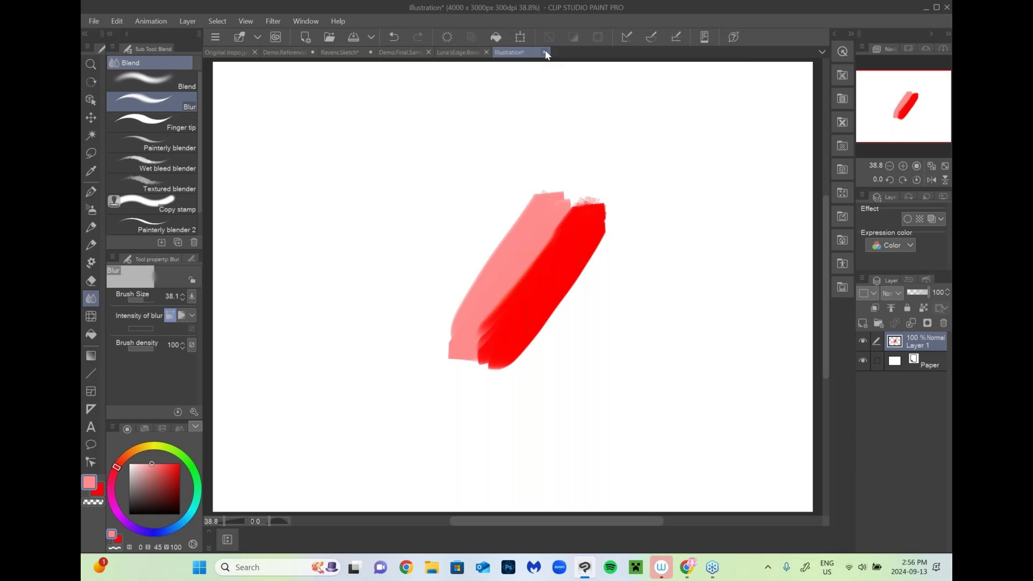
pyautogui.click(157, 463)
pyautogui.click(138, 448)
pyautogui.click(147, 300)
pyautogui.click(131, 452)
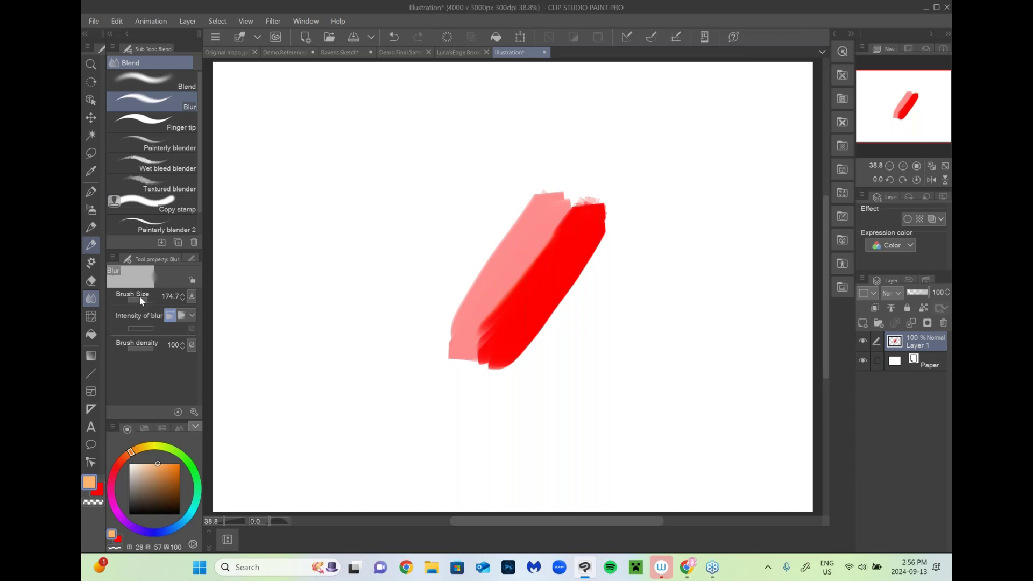
pyautogui.press('b')
pyautogui.moveTo(327, 251)
pyautogui.mouseDown()
pyautogui.moveTo(359, 218)
pyautogui.moveTo(346, 235)
pyautogui.mouseUp()
# Step: Choose a muted blue and paint a small stroke of it directly beside the orange one
pyautogui.click(175, 525)
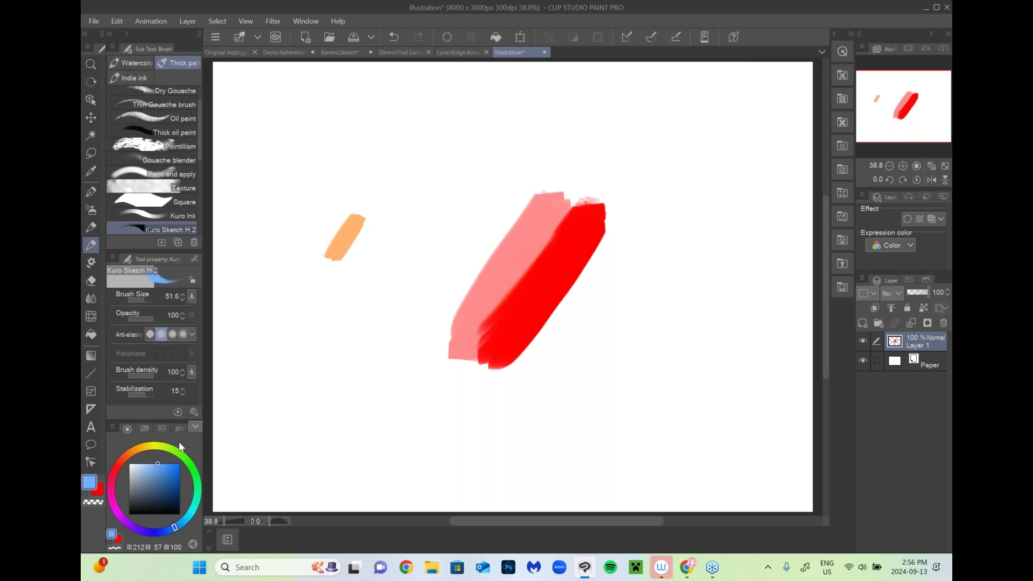
pyautogui.click(163, 531)
pyautogui.click(156, 475)
pyautogui.moveTo(338, 261)
pyautogui.mouseDown()
pyautogui.moveTo(355, 226)
pyautogui.moveTo(344, 253)
pyautogui.moveTo(373, 229)
pyautogui.mouseUp()
# Step: Add a pink band between the orange and blue strokes and soften the transition with the Blur tool at size 81.6
pyautogui.click(146, 300)
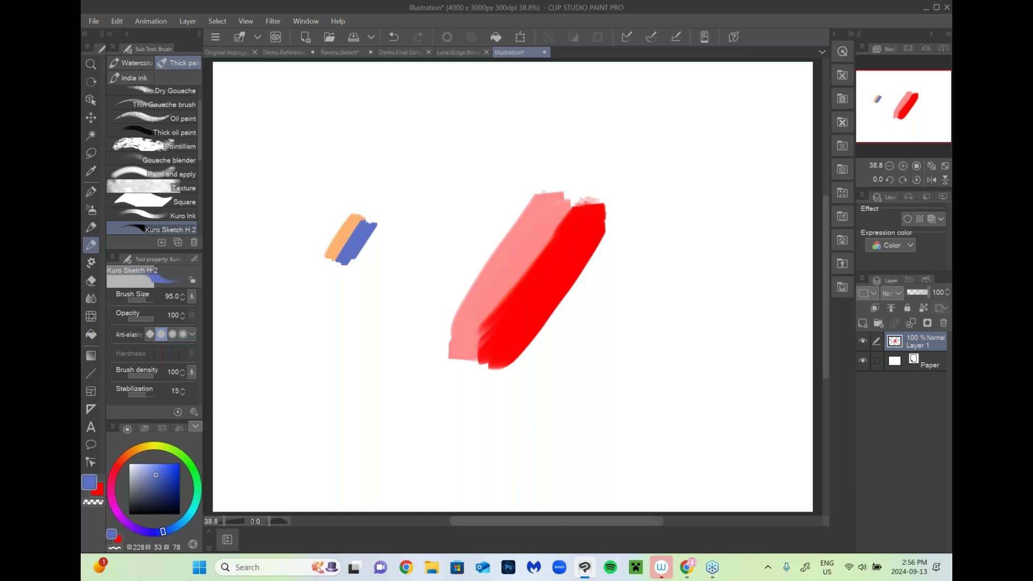
pyautogui.click(110, 488)
pyautogui.click(129, 455)
pyautogui.click(151, 532)
pyautogui.click(129, 459)
pyautogui.click(152, 532)
pyautogui.click(111, 490)
pyautogui.moveTo(340, 260); pyautogui.dragTo(360, 220)
pyautogui.click(159, 465)
pyautogui.click(90, 298)
pyautogui.click(144, 300)
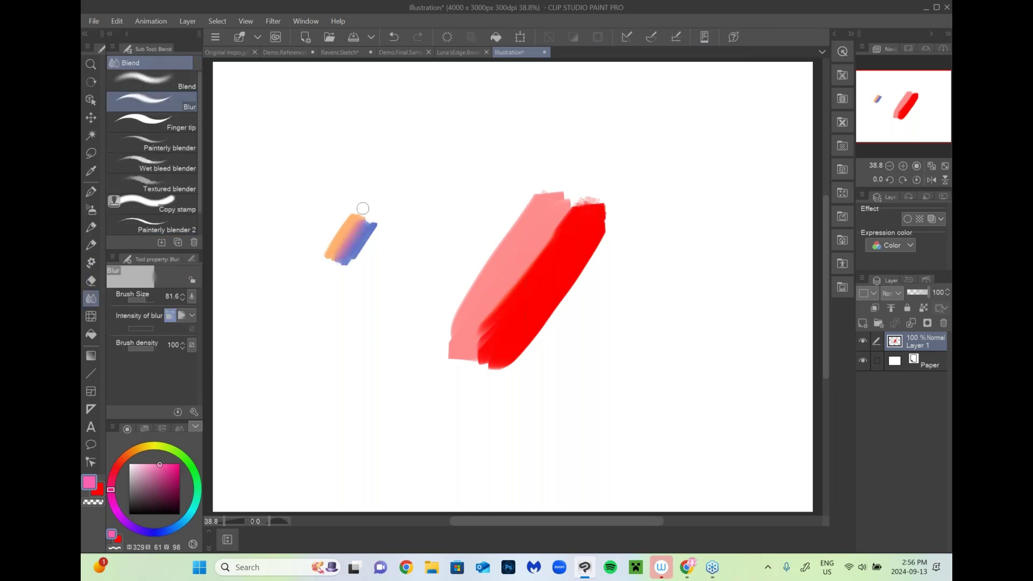
# Step: Paint a second orange and blue swatch with colours sampled from the first one and blur it without a pink band
pyautogui.keyDown('alt'); pyautogui.click(338, 238); pyautogui.keyUp('alt')
pyautogui.press('b')
pyautogui.moveTo(376, 278)
pyautogui.mouseDown()
pyautogui.moveTo(355, 312)
pyautogui.moveTo(391, 279)
pyautogui.mouseUp()
pyautogui.keyDown('alt'); pyautogui.click(364, 236); pyautogui.keyUp('alt')
pyautogui.press('j')
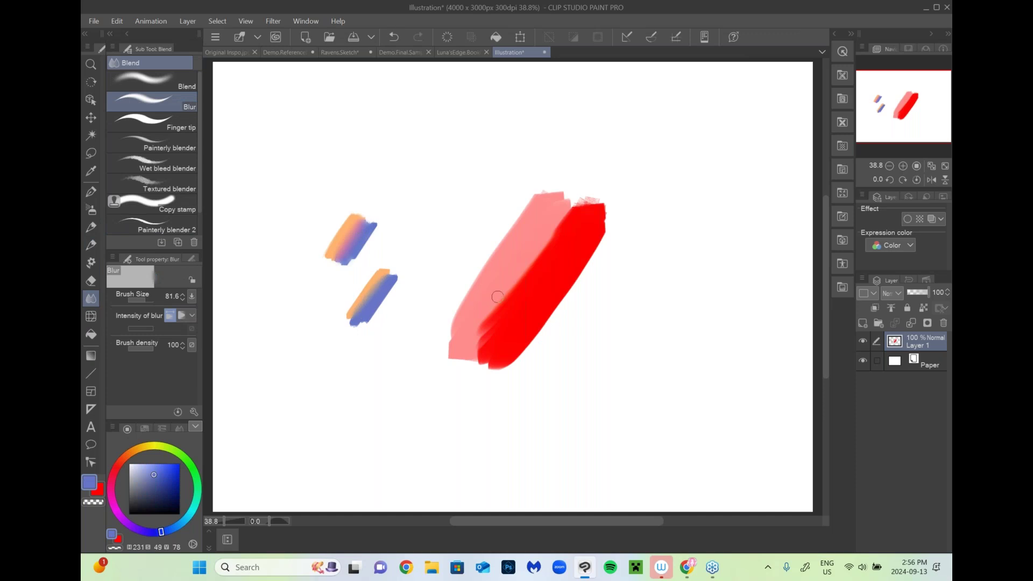
# Step: Lasso the second orange and blue swatch and move it beside the first, undoing the extra selection around the first swatch
pyautogui.press('m')
pyautogui.moveTo(334, 294); pyautogui.dragTo(384, 241)
pyautogui.moveTo(432, 266); pyautogui.dragTo(459, 218)
pyautogui.moveTo(338, 211)
pyautogui.mouseDown()
pyautogui.moveTo(356, 266)
pyautogui.moveTo(385, 219)
pyautogui.moveTo(355, 184)
pyautogui.mouseUp()
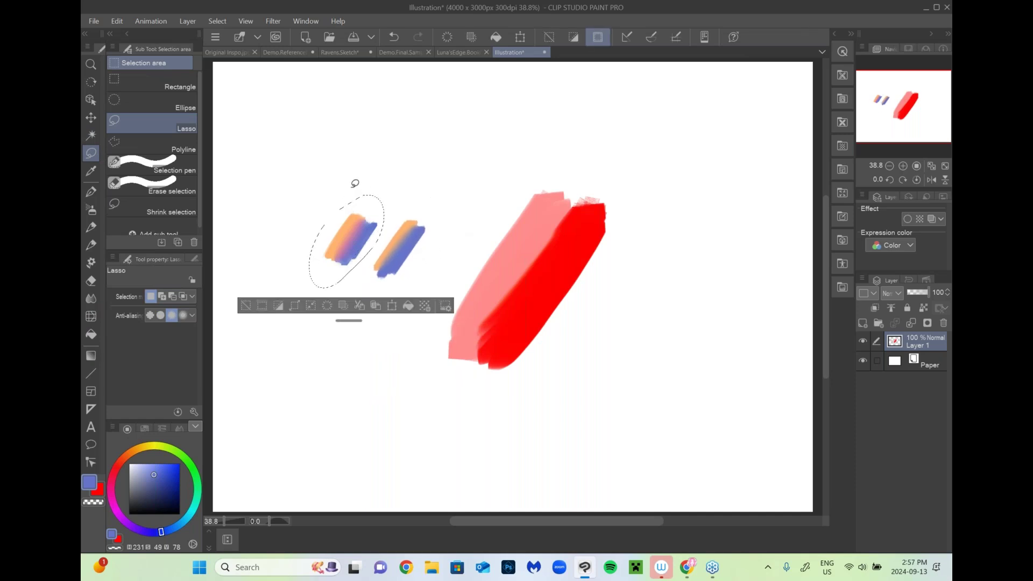
pyautogui.hotkey('ctrl', 'z')
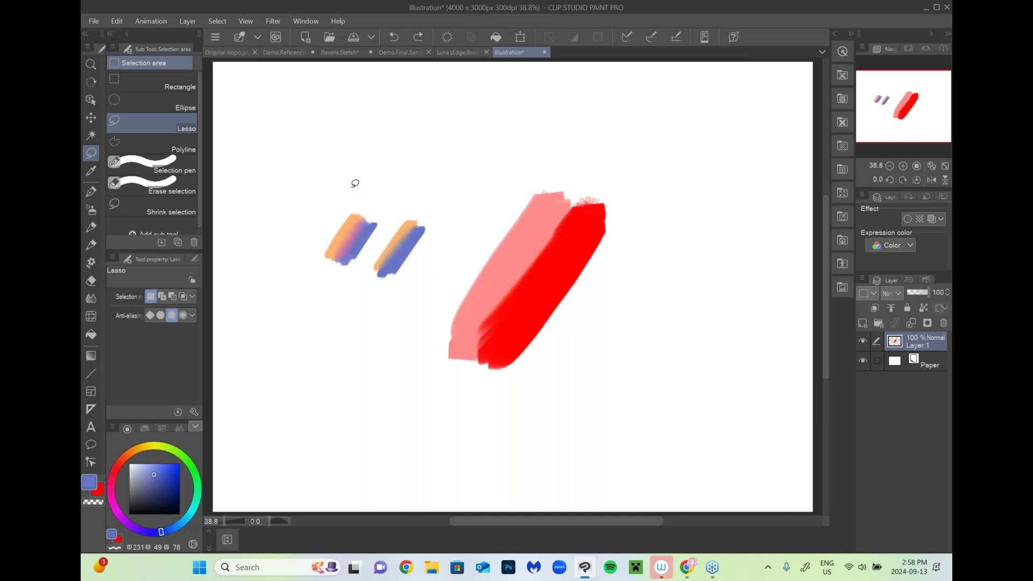
# Step: Sketch wavy hair strands in black beside the red swatch with the Kuro Sketch H 2 brush at size 24.1
pyautogui.click(94, 20)
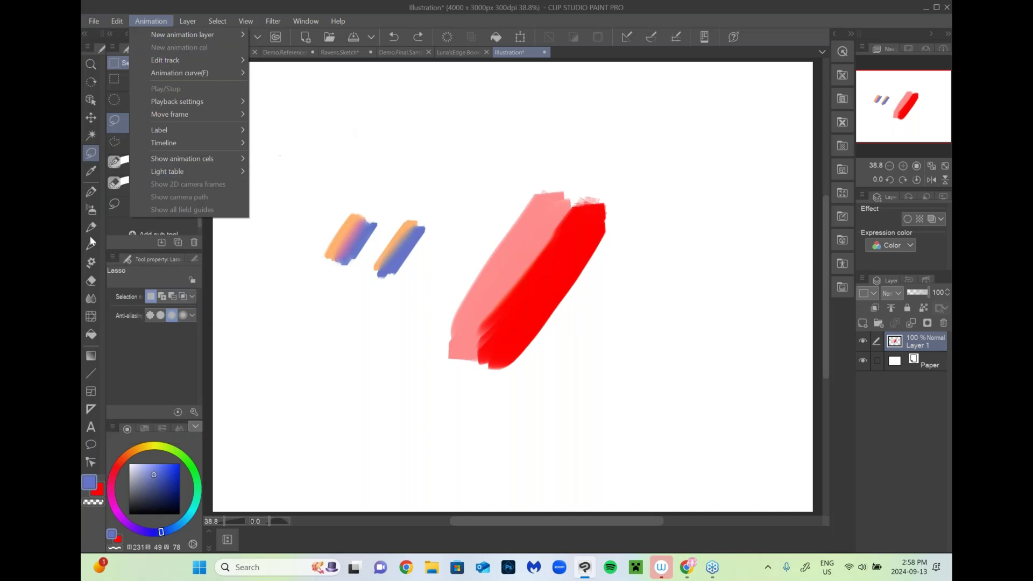
pyautogui.click(90, 235)
pyautogui.click(91, 245)
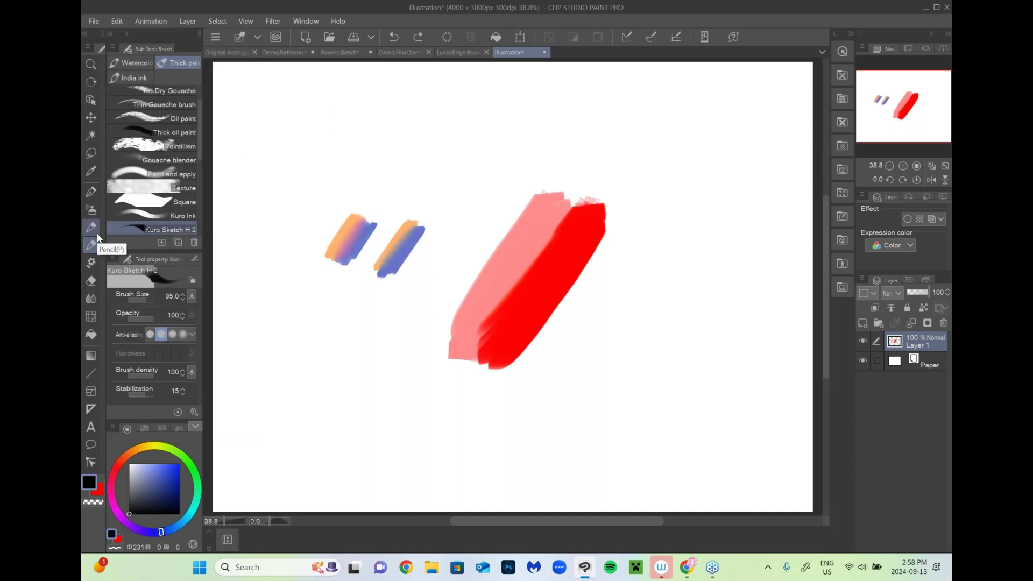
pyautogui.click(141, 299)
pyautogui.moveTo(706, 271)
pyautogui.mouseDown()
pyautogui.moveTo(685, 285)
pyautogui.moveTo(663, 321)
pyautogui.mouseUp()
pyautogui.moveTo(716, 279)
pyautogui.mouseDown()
pyautogui.moveTo(708, 312)
pyautogui.moveTo(665, 342)
pyautogui.moveTo(668, 307)
pyautogui.moveTo(667, 348)
pyautogui.moveTo(707, 332)
pyautogui.moveTo(726, 351)
pyautogui.mouseUp()
pyautogui.moveTo(690, 320)
pyautogui.mouseDown()
pyautogui.moveTo(679, 341)
pyautogui.moveTo(709, 348)
pyautogui.mouseUp()
pyautogui.moveTo(679, 347)
pyautogui.mouseDown()
pyautogui.moveTo(713, 359)
pyautogui.moveTo(708, 382)
pyautogui.moveTo(726, 364)
pyautogui.moveTo(728, 375)
pyautogui.moveTo(703, 359)
pyautogui.moveTo(672, 402)
pyautogui.moveTo(691, 428)
pyautogui.mouseUp()
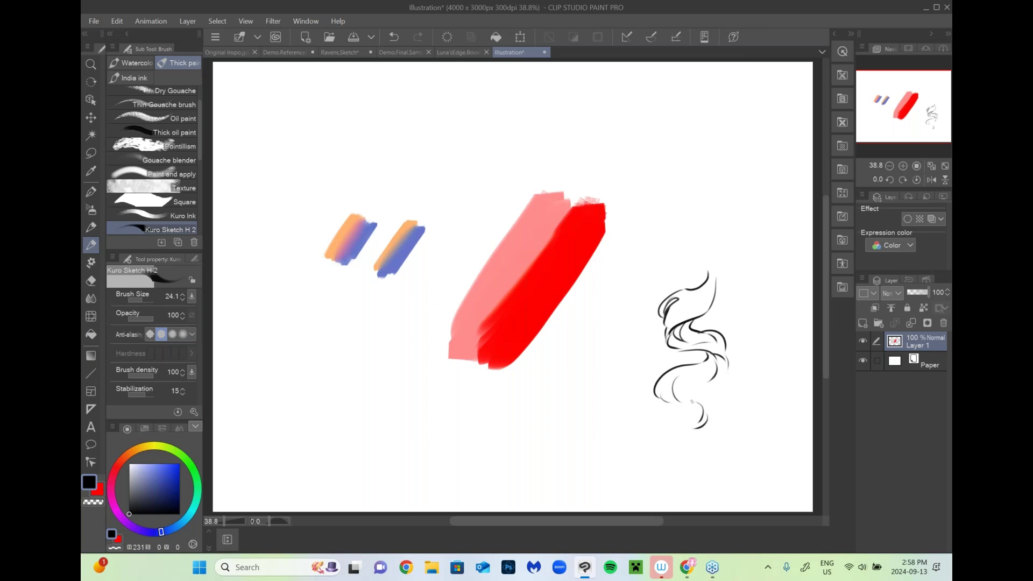
# Step: Draw a lock of overlapping curved, ribbon-like shapes above the wavy strands and set the brush size to 81.6
pyautogui.moveTo(706, 114)
pyautogui.mouseDown()
pyautogui.moveTo(668, 154)
pyautogui.moveTo(708, 124)
pyautogui.moveTo(708, 140)
pyautogui.moveTo(669, 161)
pyautogui.mouseUp()
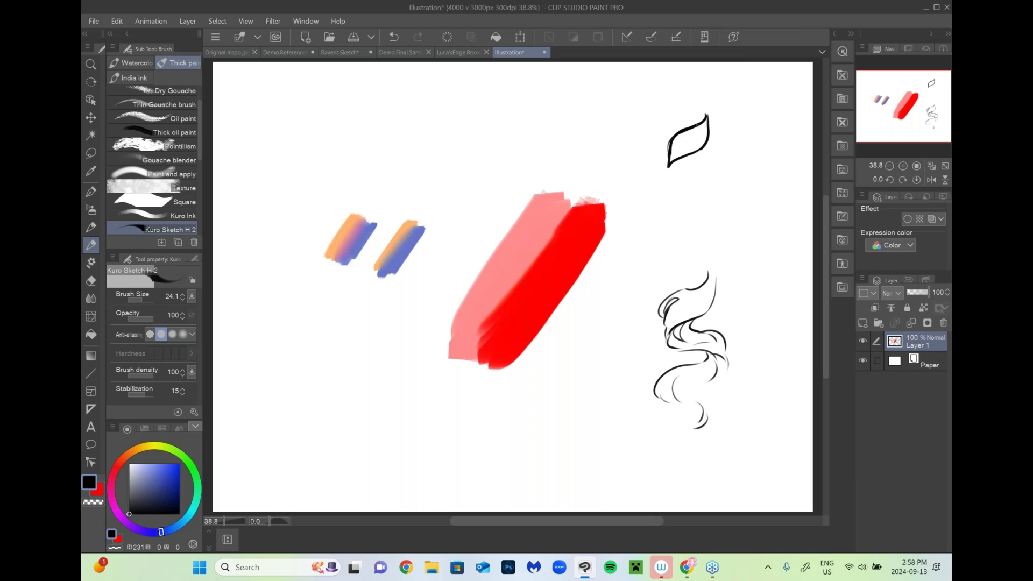
pyautogui.moveTo(690, 129)
pyautogui.mouseDown()
pyautogui.moveTo(685, 146)
pyautogui.moveTo(718, 187)
pyautogui.mouseUp()
pyautogui.moveTo(668, 164); pyautogui.dragTo(715, 202)
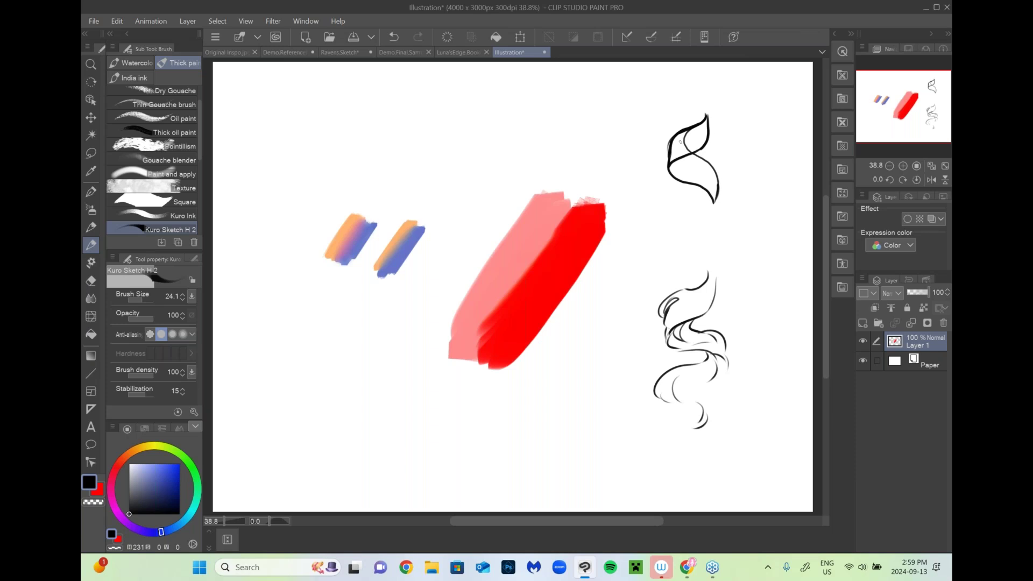
pyautogui.click(145, 295)
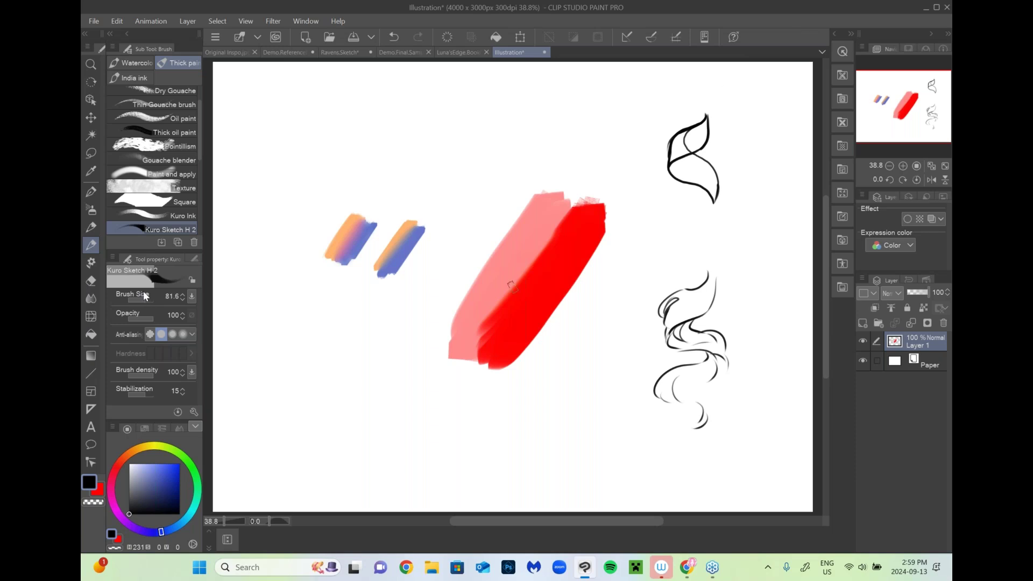